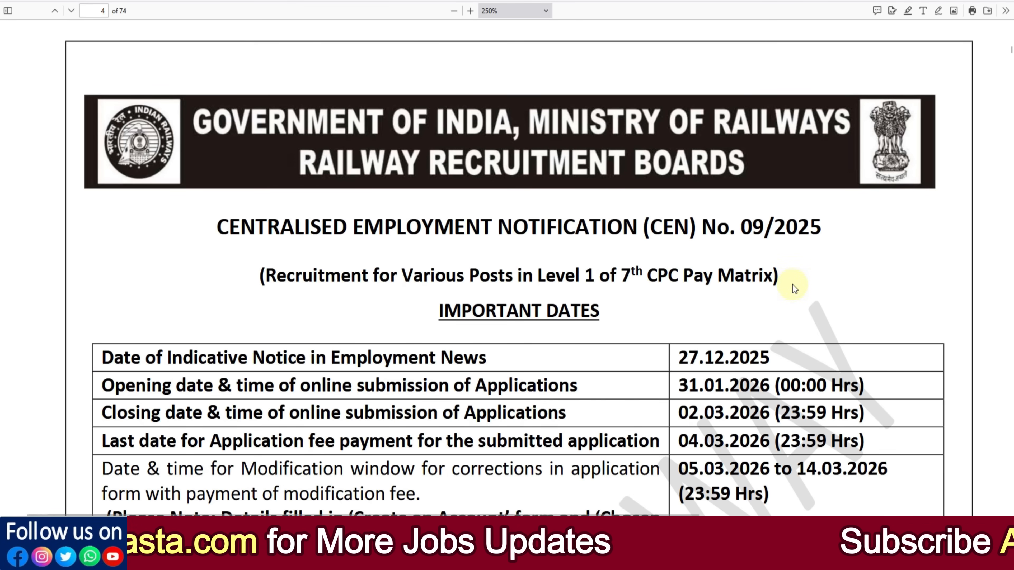
Step: Read through the important dates, vacancy summary and application instructions in the CEN 09/2025 notification
scroll(792, 284, down, 1)
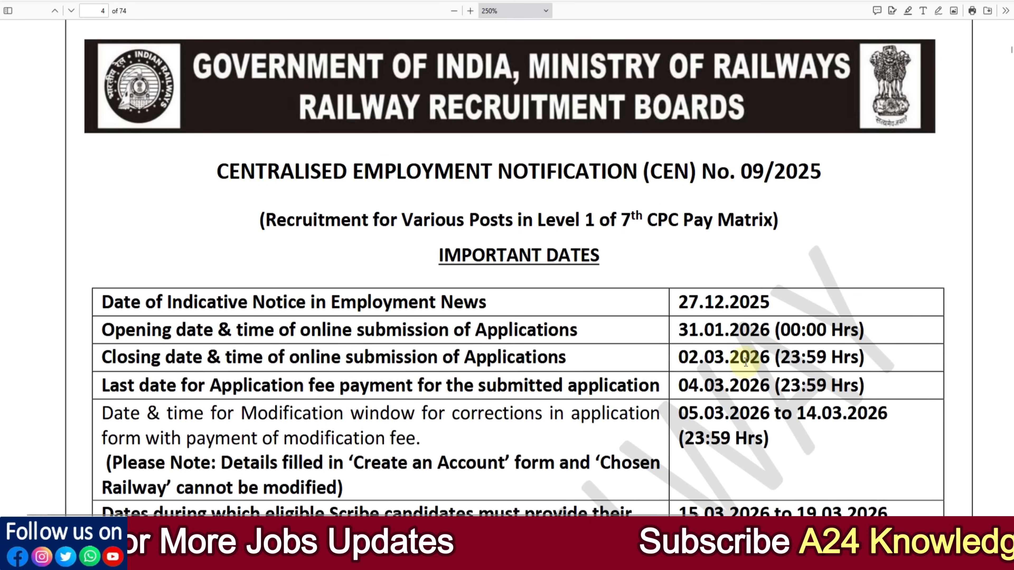
scroll(750, 362, down, 1)
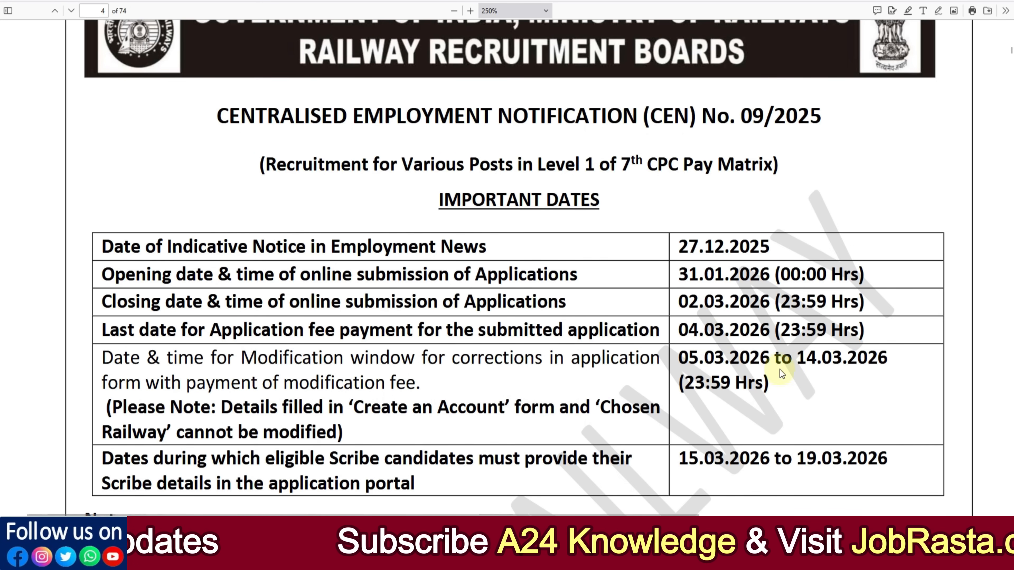
scroll(821, 371, down, 5)
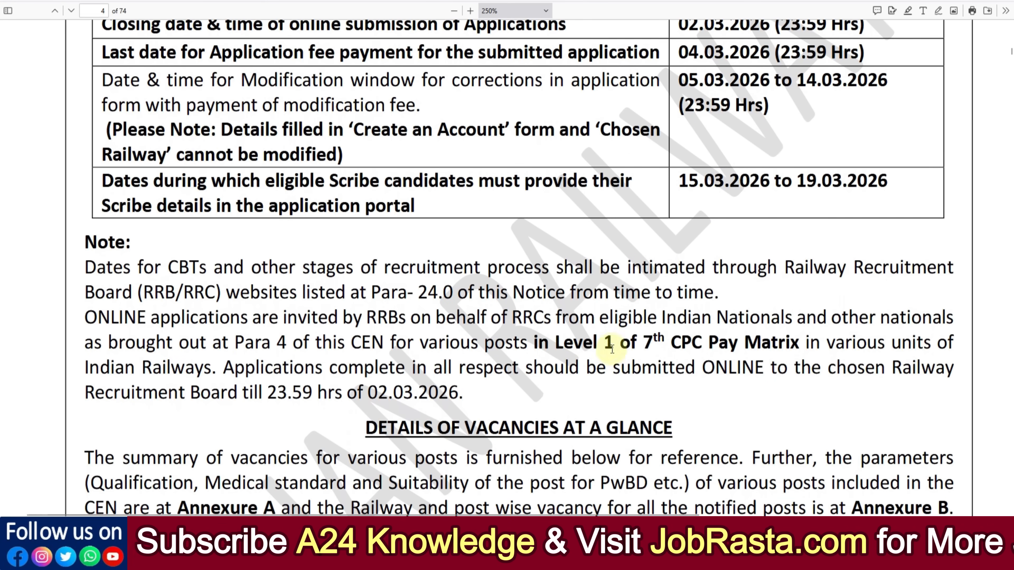
scroll(690, 360, down, 4)
scroll(691, 359, down, 2)
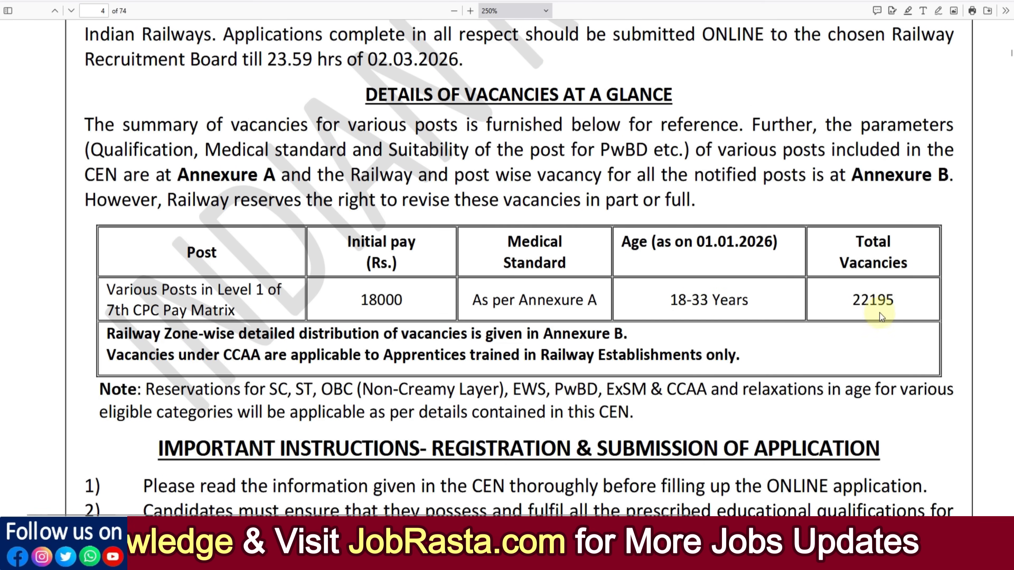
scroll(880, 320, down, 18)
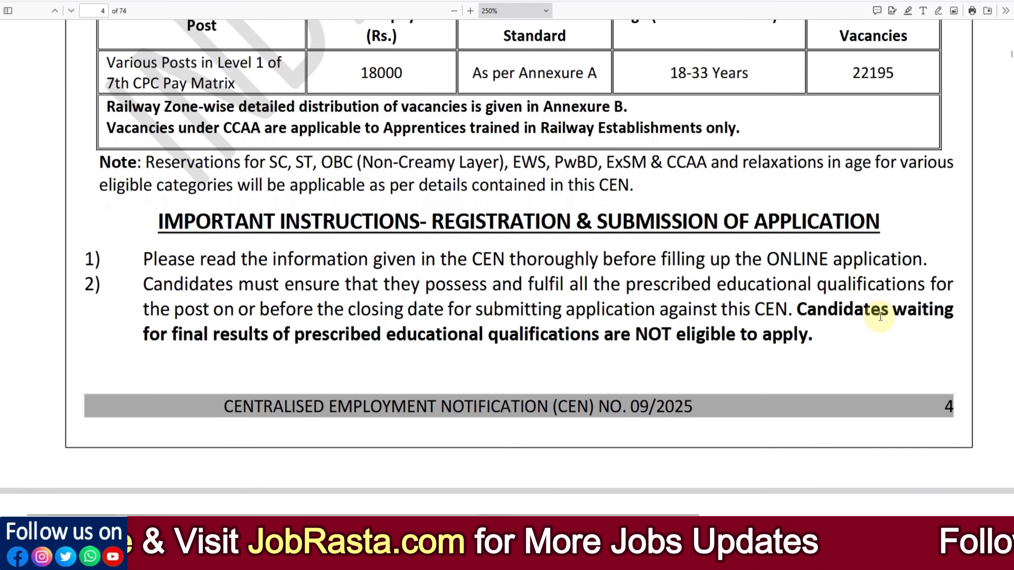
scroll(879, 316, down, 4)
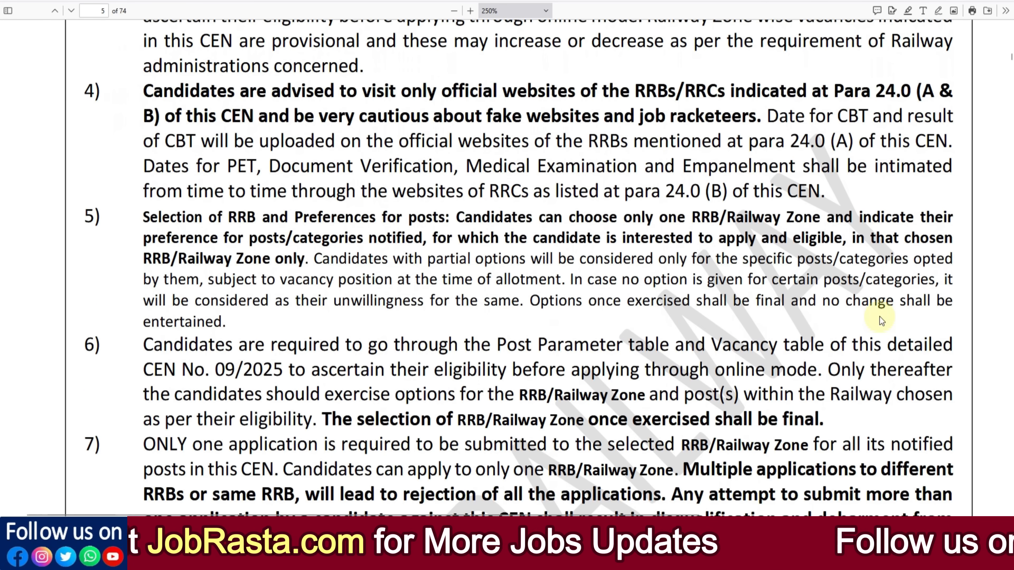
scroll(879, 316, down, 5)
scroll(860, 338, down, 15)
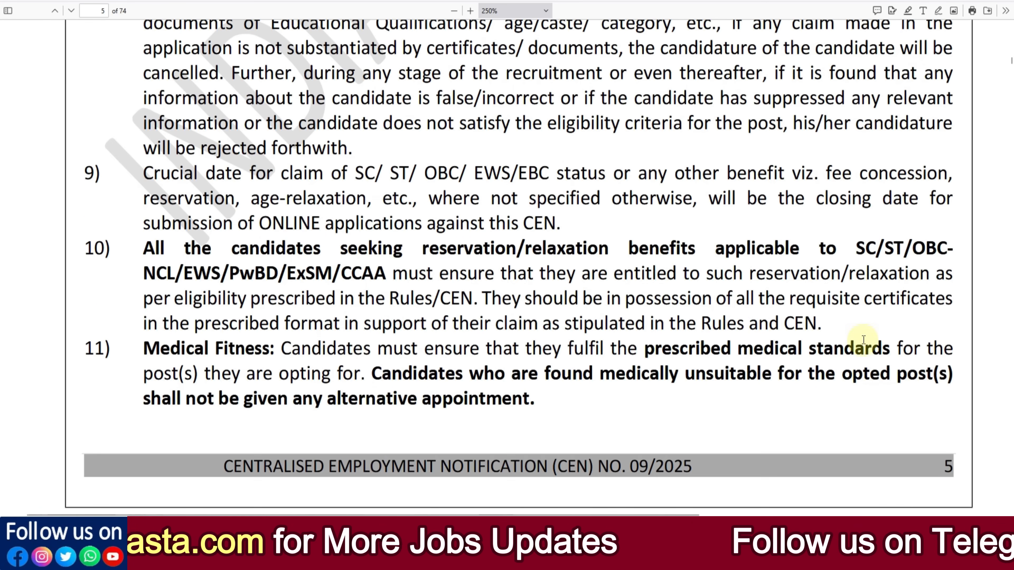
scroll(828, 280, down, 1)
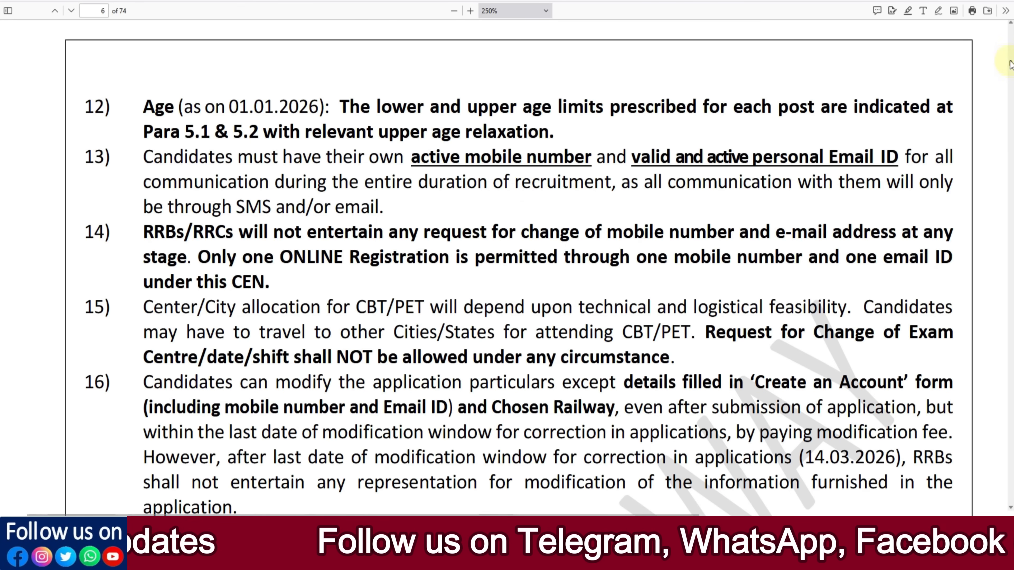
Step: Jump to the Annexure-A post parameters table and zoom the document out to 180%
drag(1010, 64, 1011, 409)
scroll(724, 348, down, 4)
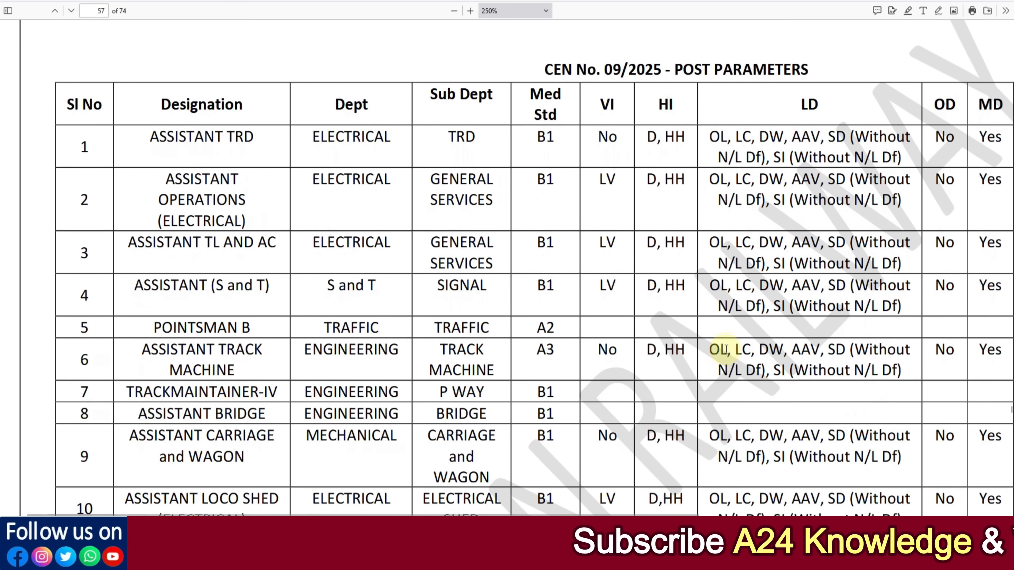
scroll(723, 347, up, 2)
click(454, 12)
click(454, 13)
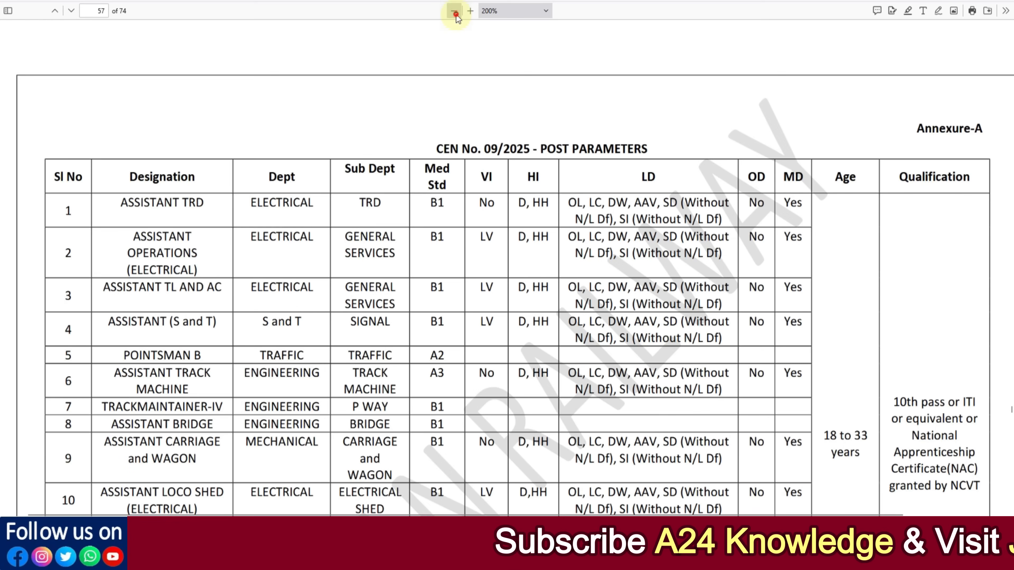
click(454, 12)
Step: Examine the post parameters, abbreviations and railway-wise vacancy tables in the annexures
scroll(567, 220, down, 2)
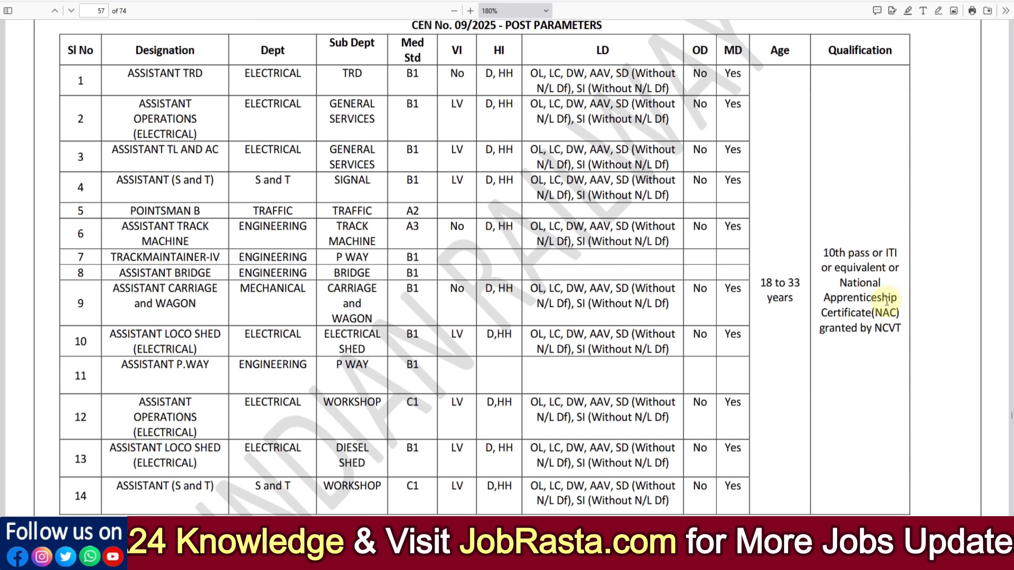
scroll(759, 265, down, 4)
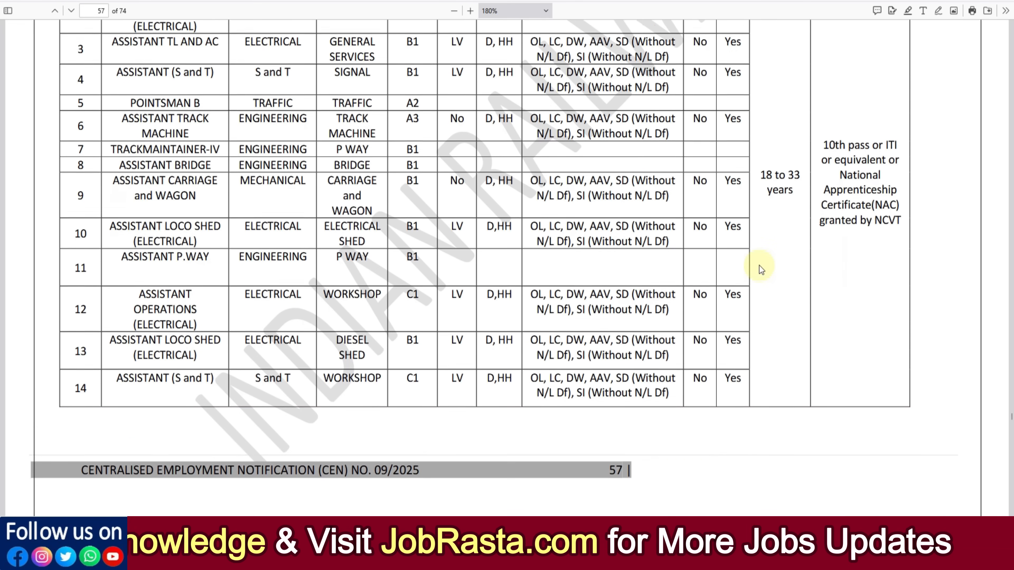
scroll(758, 266, down, 10)
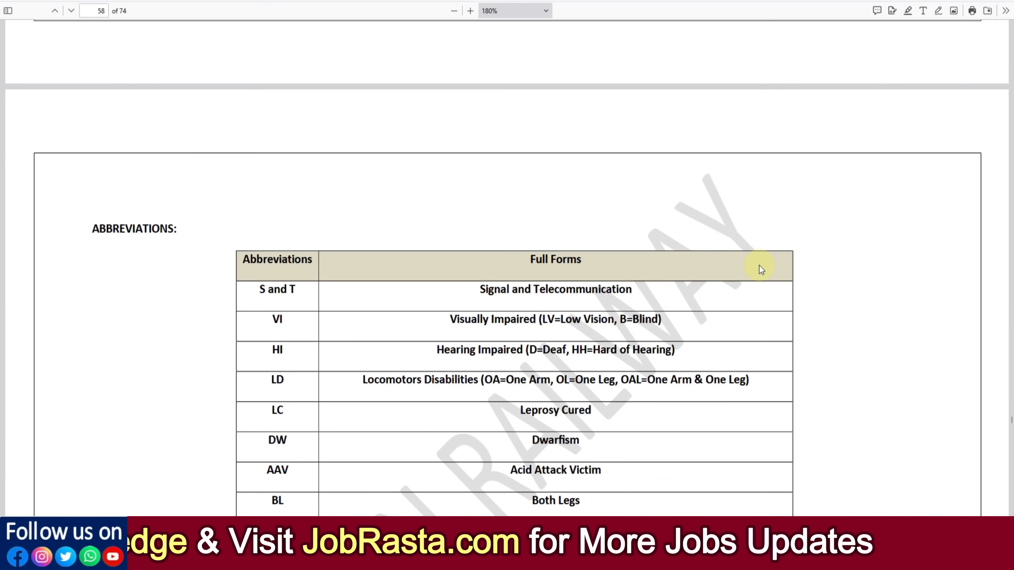
scroll(759, 266, up, 15)
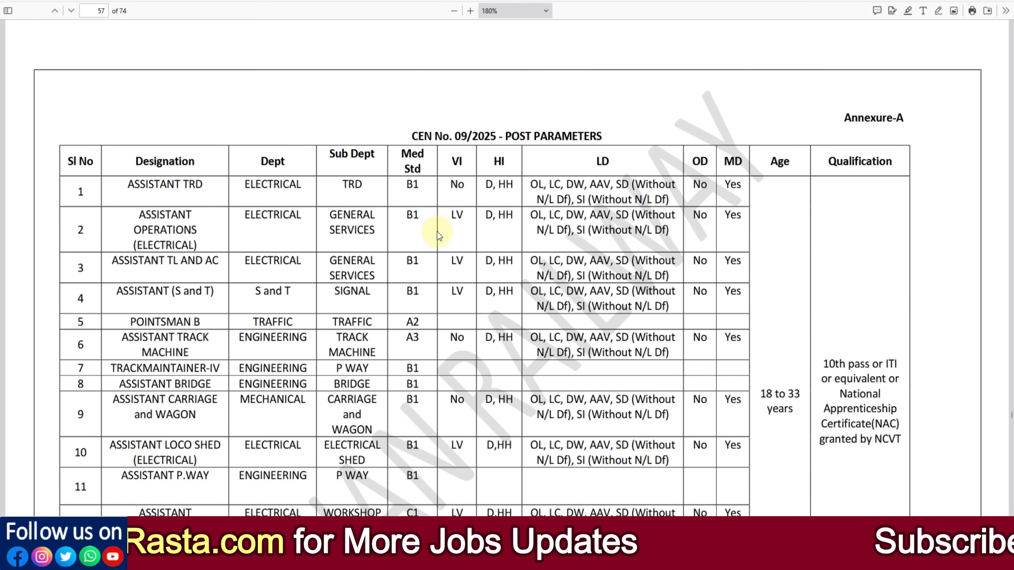
scroll(435, 242, down, 15)
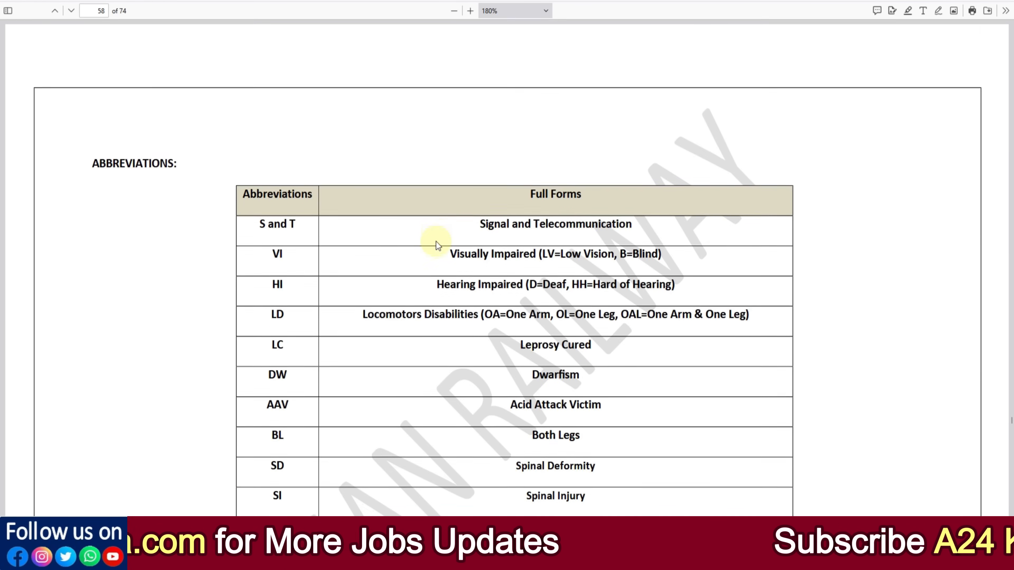
scroll(436, 242, down, 5)
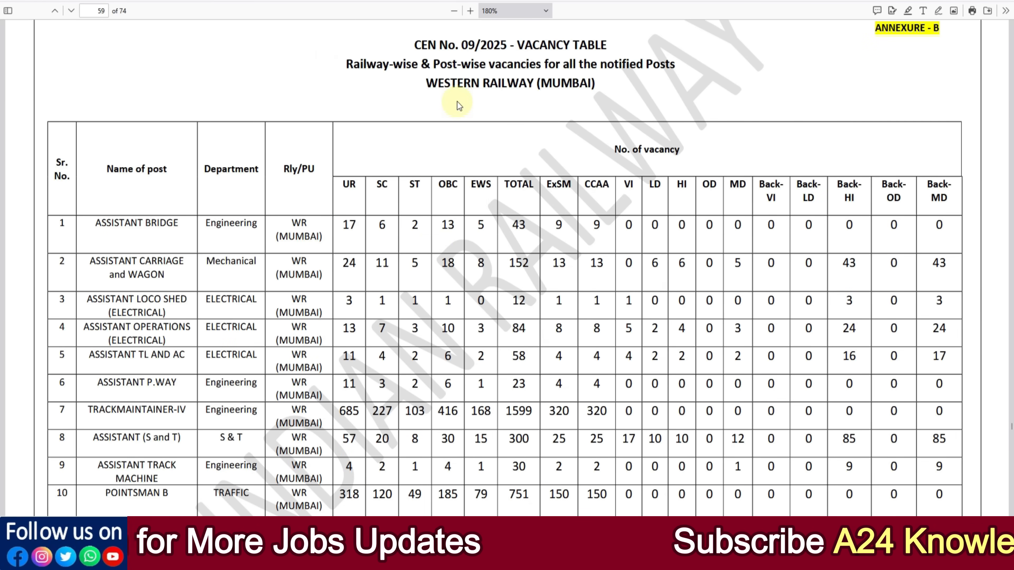
scroll(530, 247, down, 7)
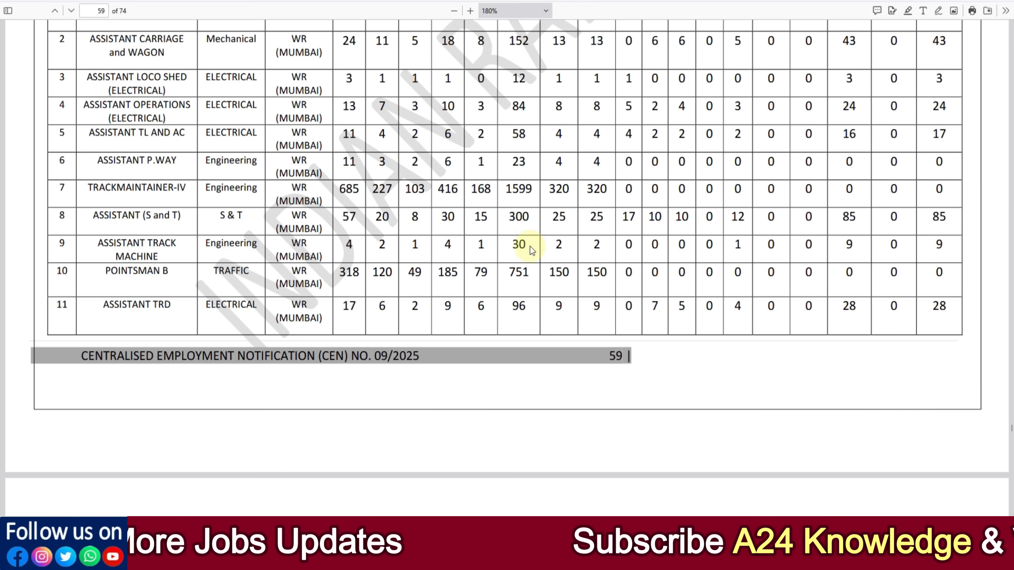
scroll(530, 247, down, 3)
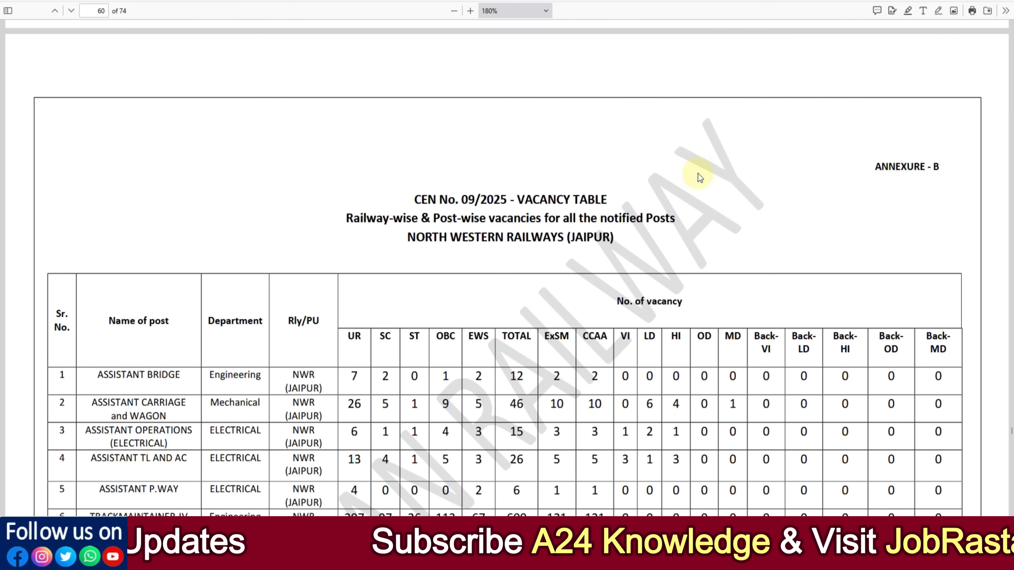
scroll(681, 177, up, 20)
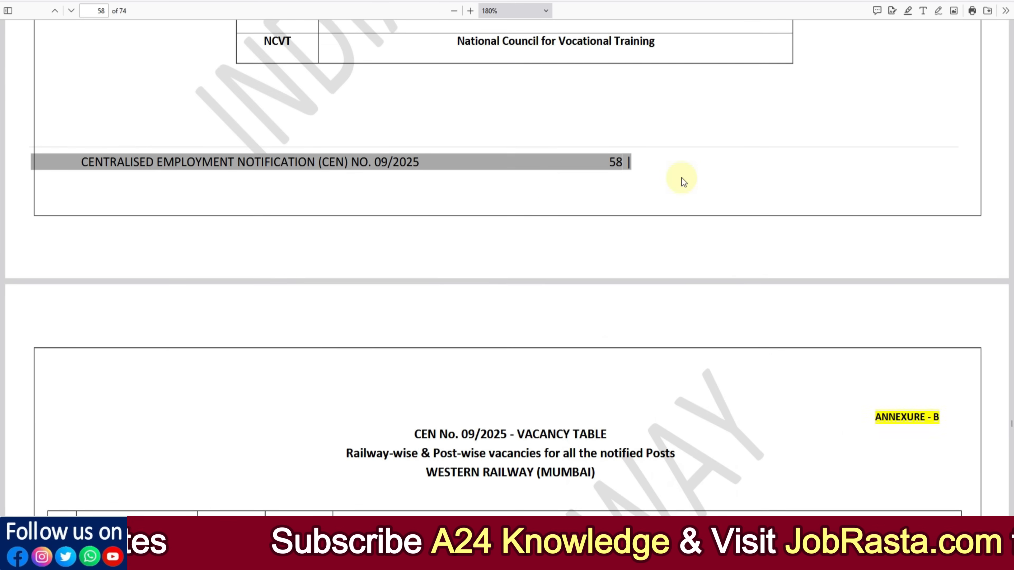
scroll(681, 178, up, 20)
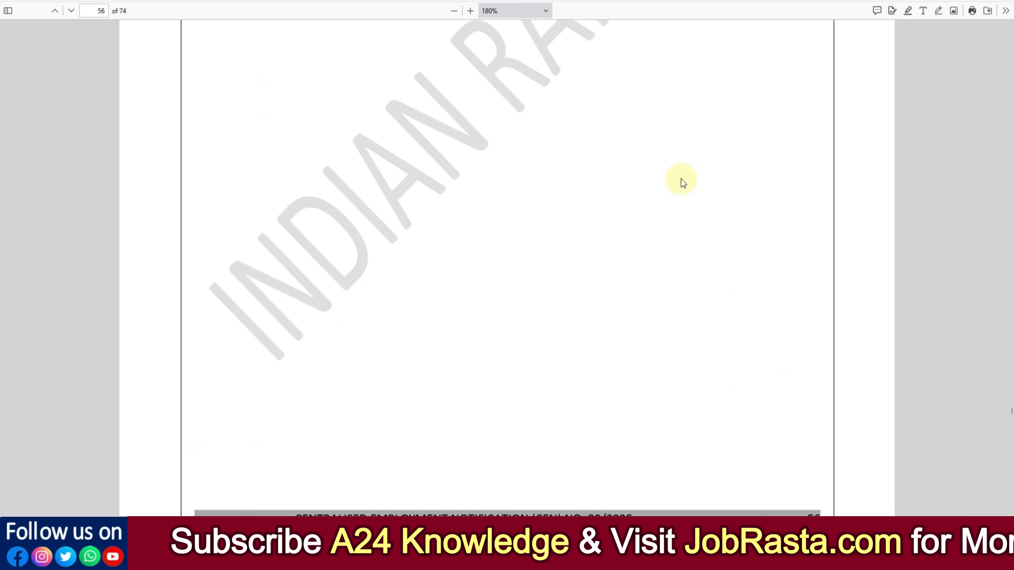
scroll(682, 179, up, 6)
scroll(681, 179, down, 12)
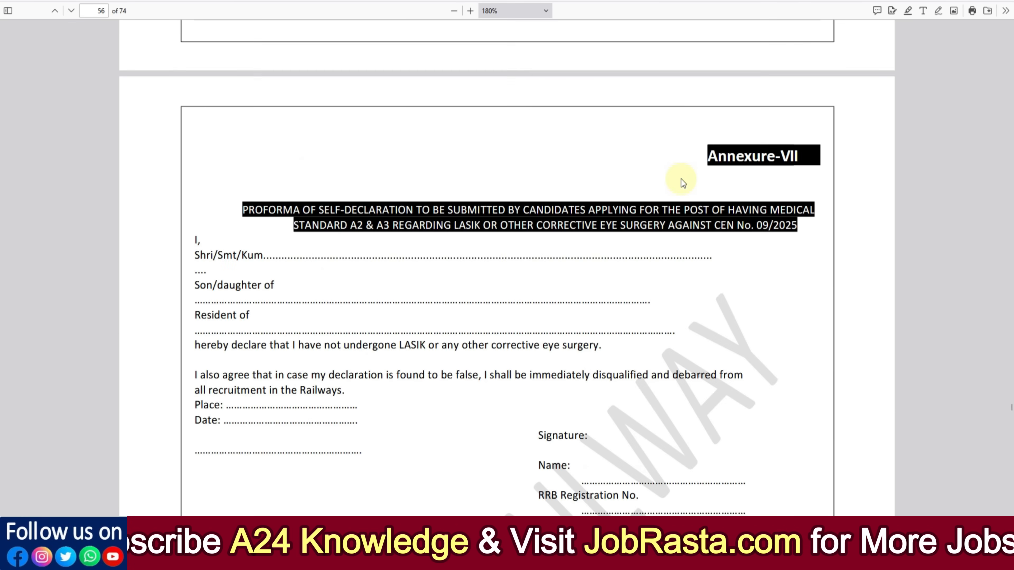
scroll(682, 180, down, 10)
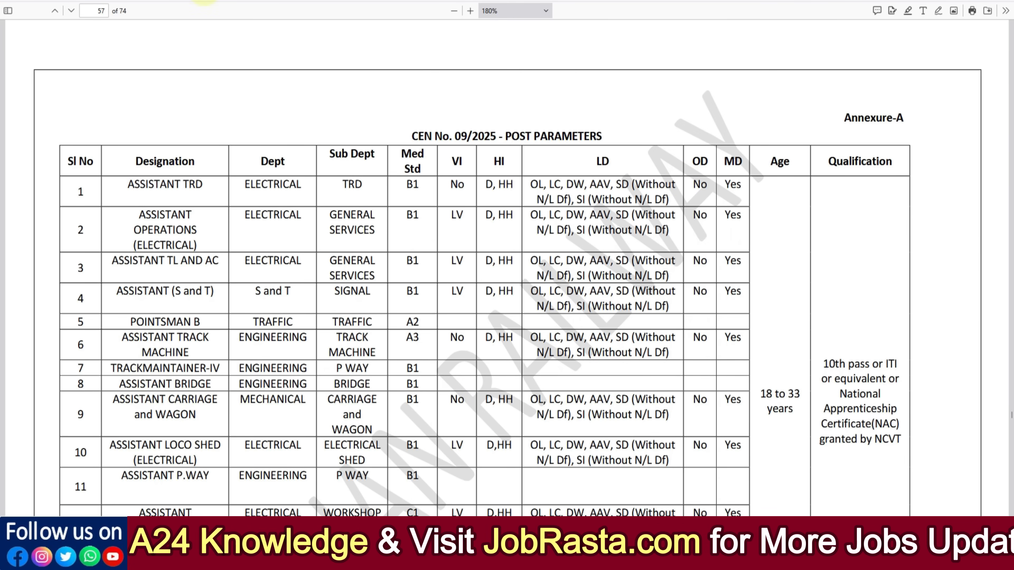
Step: Switch to the Railway Recruitment Board site and open the Create an Account form, acknowledging the note
click(204, 1)
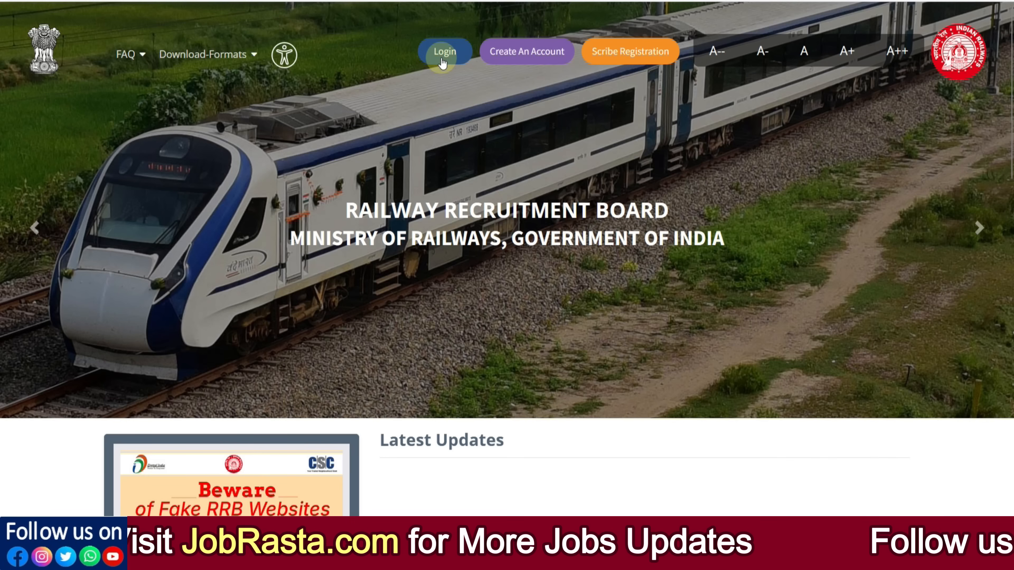
click(527, 60)
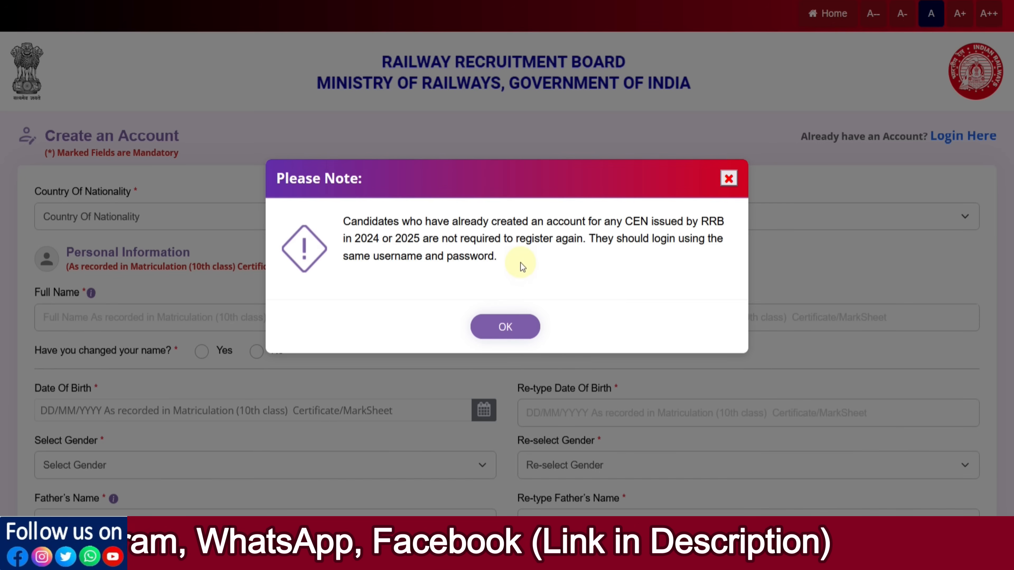
click(508, 327)
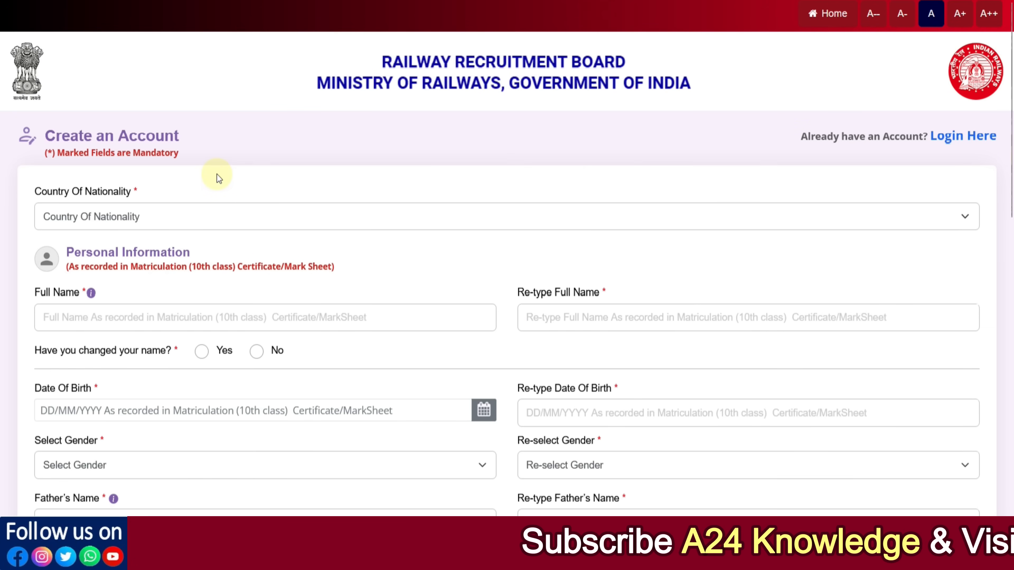
Step: Set the Country Of Nationality to India
scroll(217, 174, down, 2)
click(107, 143)
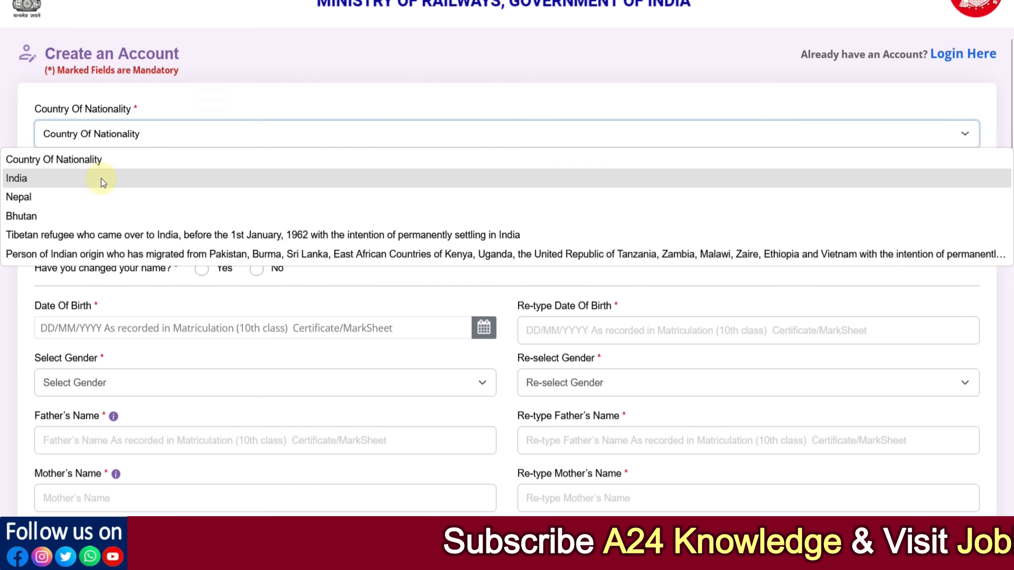
click(101, 178)
Step: Enter the candidate's full name in both the Full Name and Re-type Full Name fields
scroll(139, 209, down, 2)
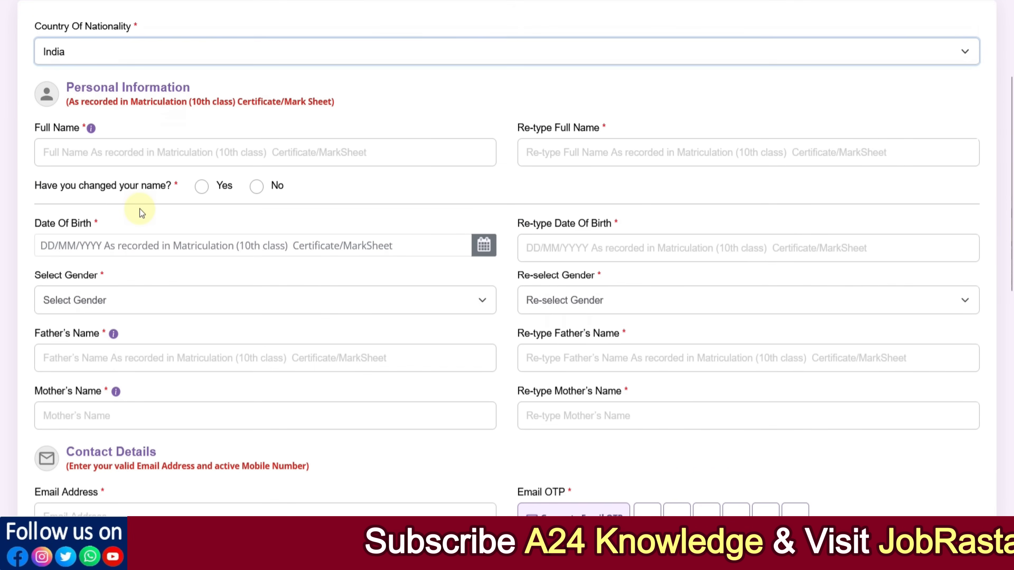
click(84, 157)
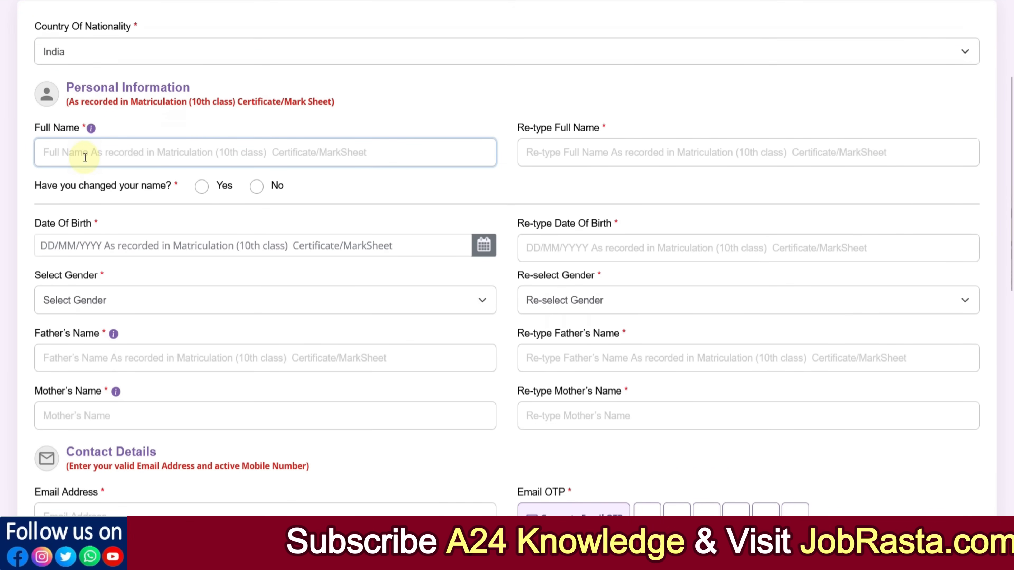
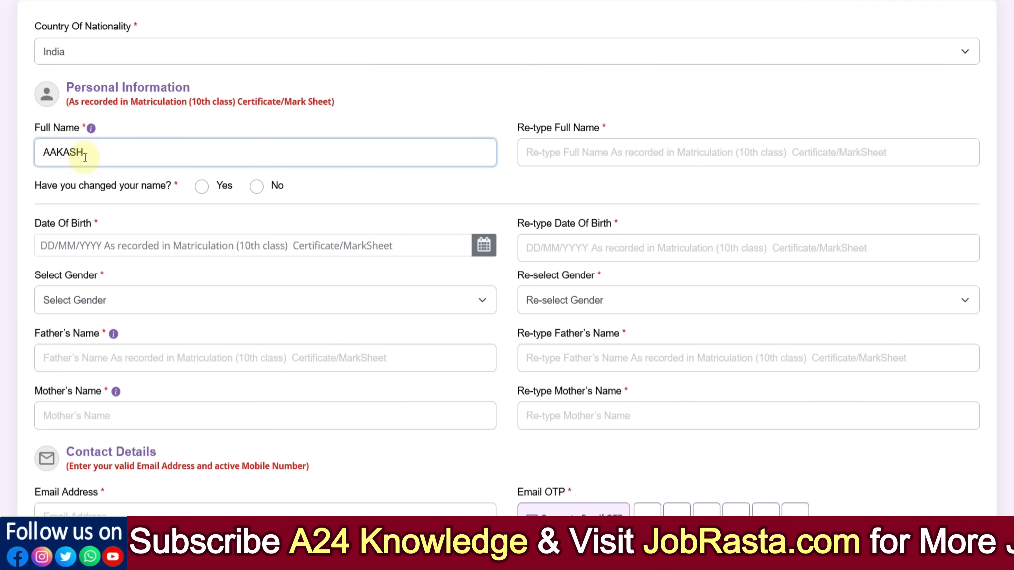
key(Tab)
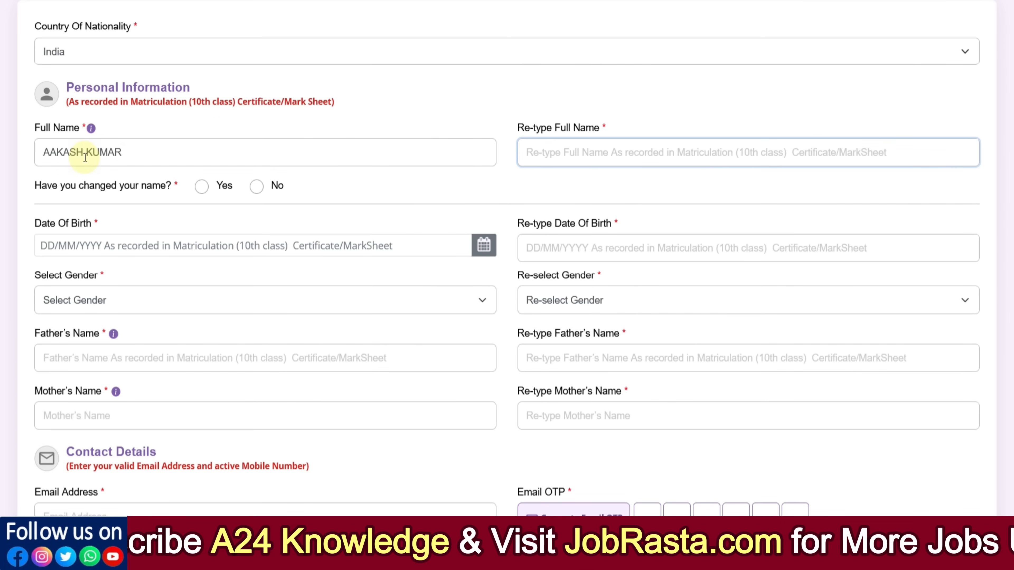
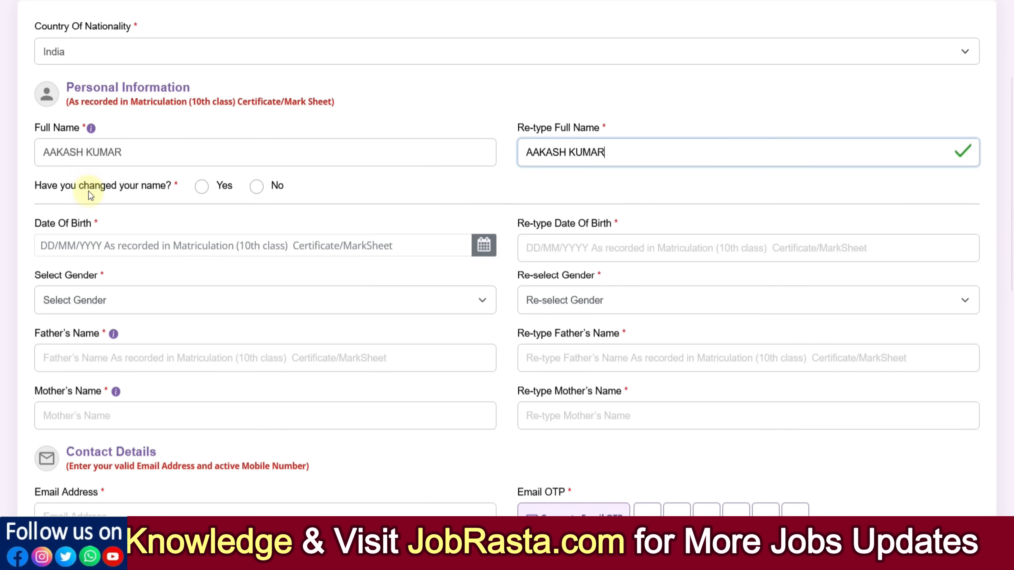
Step: Answer Yes to having changed the name and accept the information notice
click(202, 194)
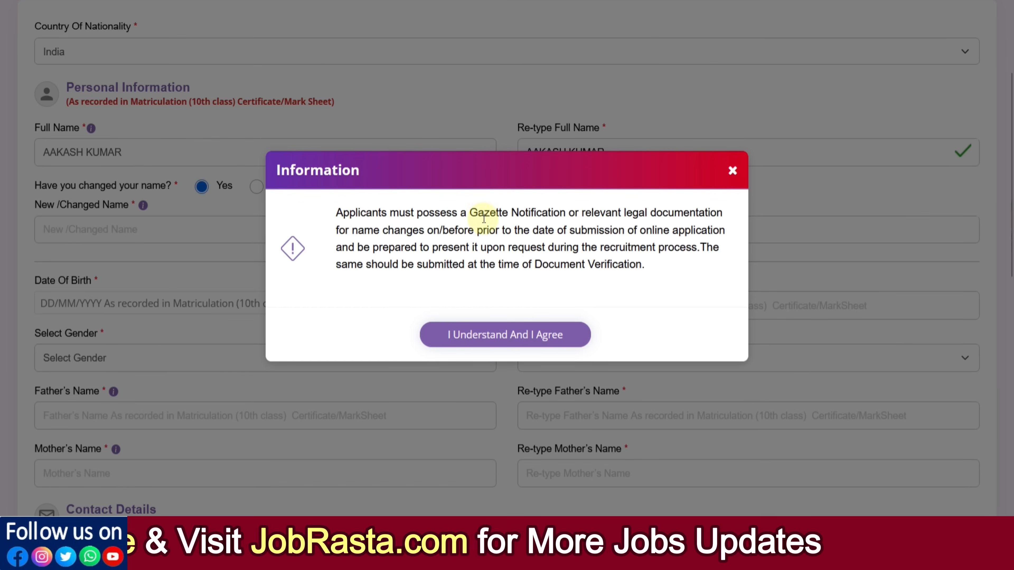
drag(478, 213, 548, 214)
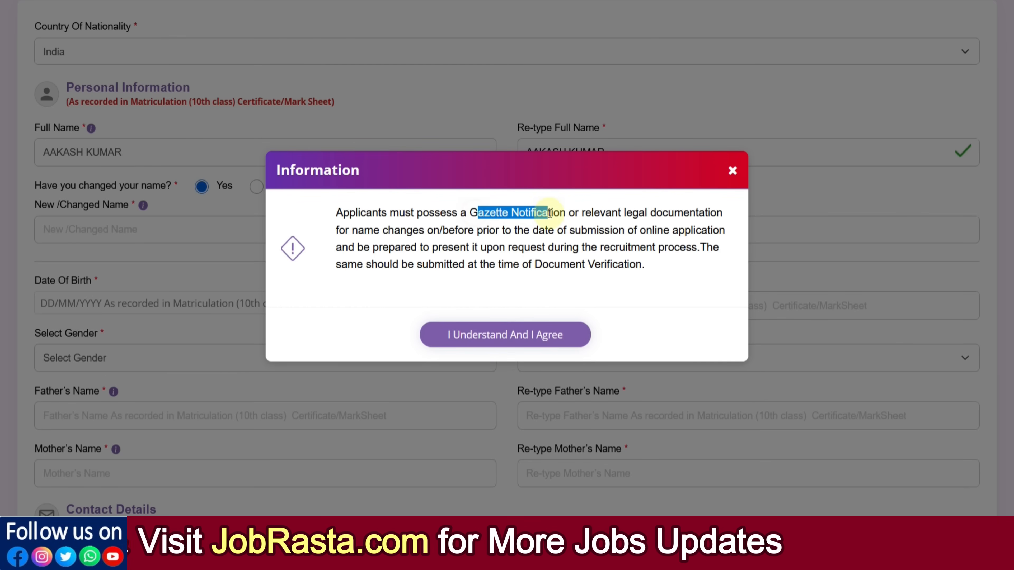
click(534, 334)
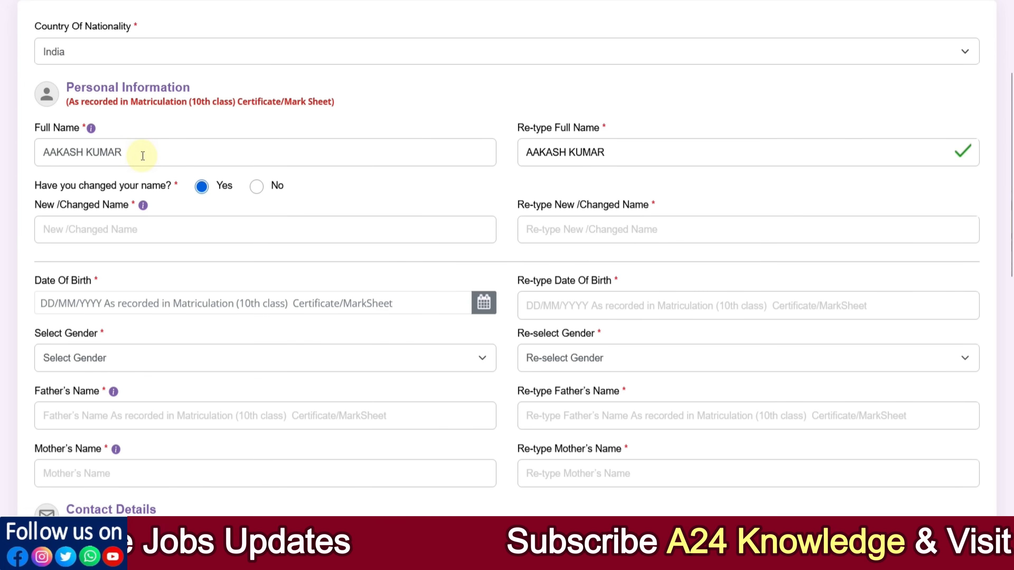
Step: Answer No to the name-change question and browse the years in the Date Of Birth picker
click(256, 187)
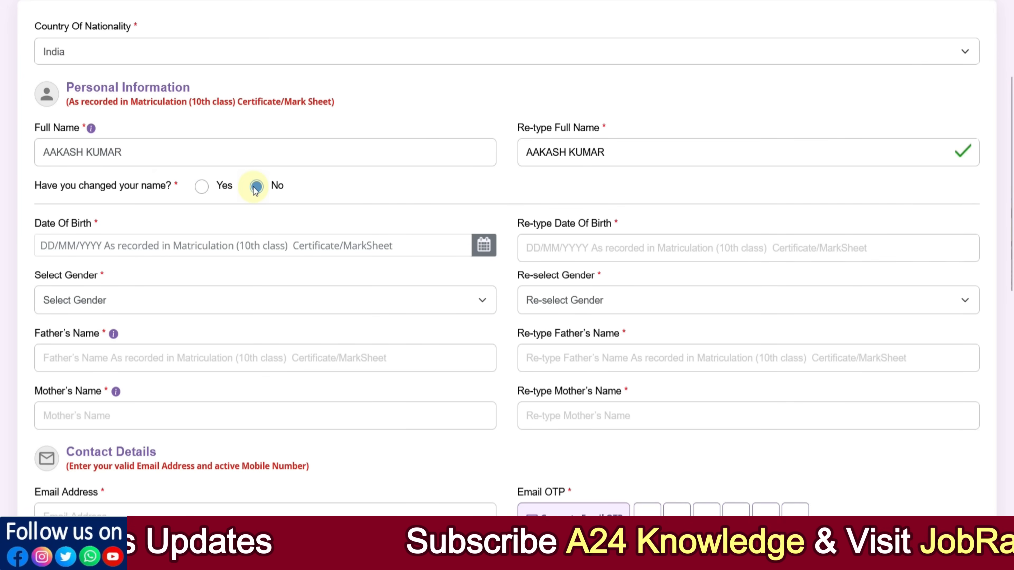
click(111, 245)
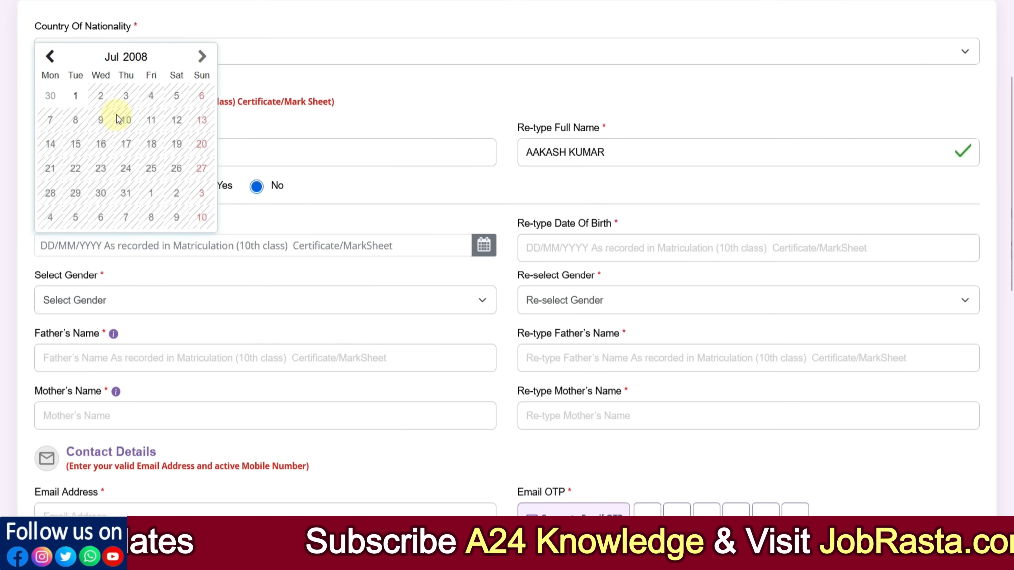
click(129, 59)
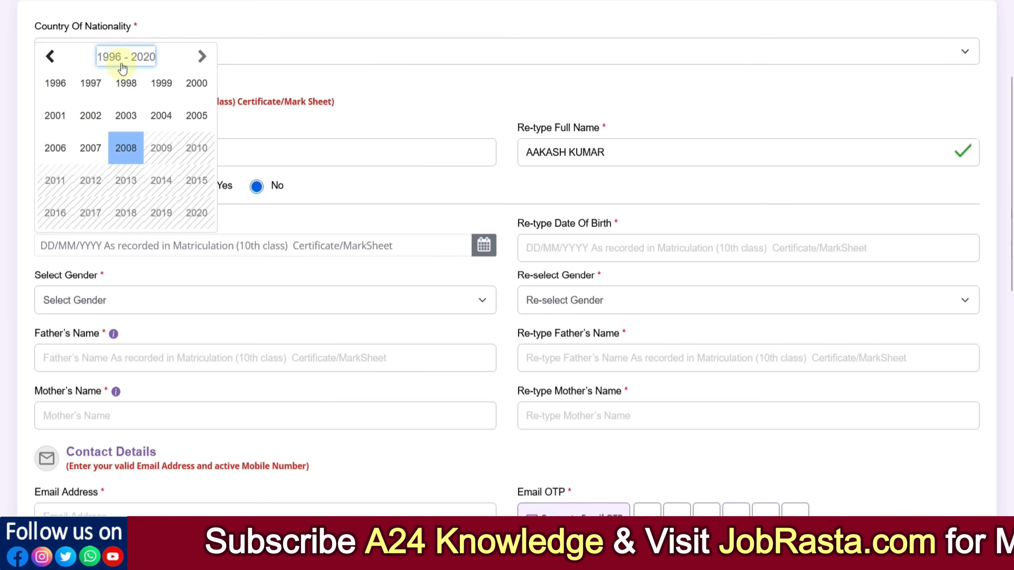
click(519, 256)
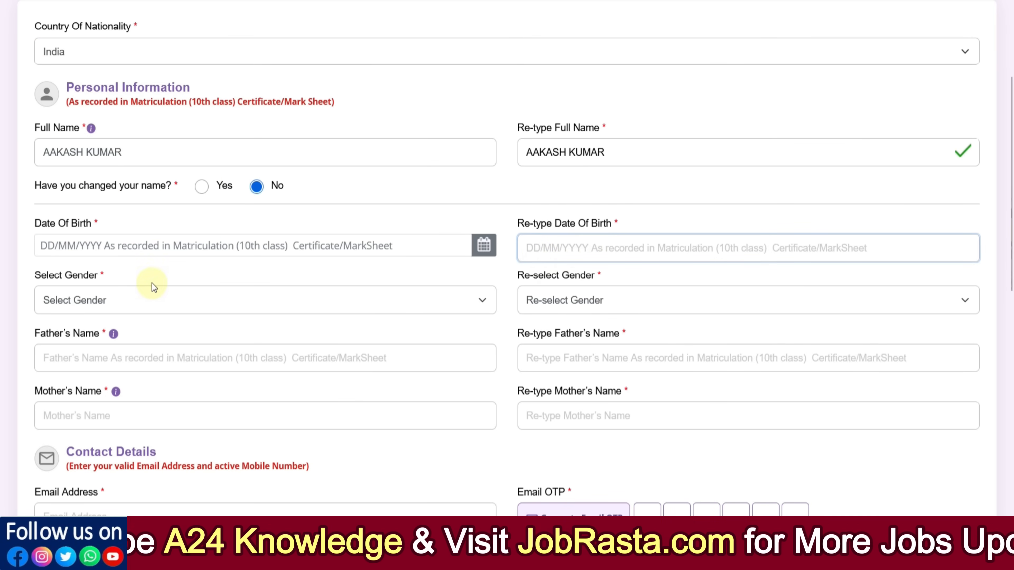
Step: Set both Select Gender and Re-select Gender to Male
click(125, 301)
click(108, 342)
click(536, 300)
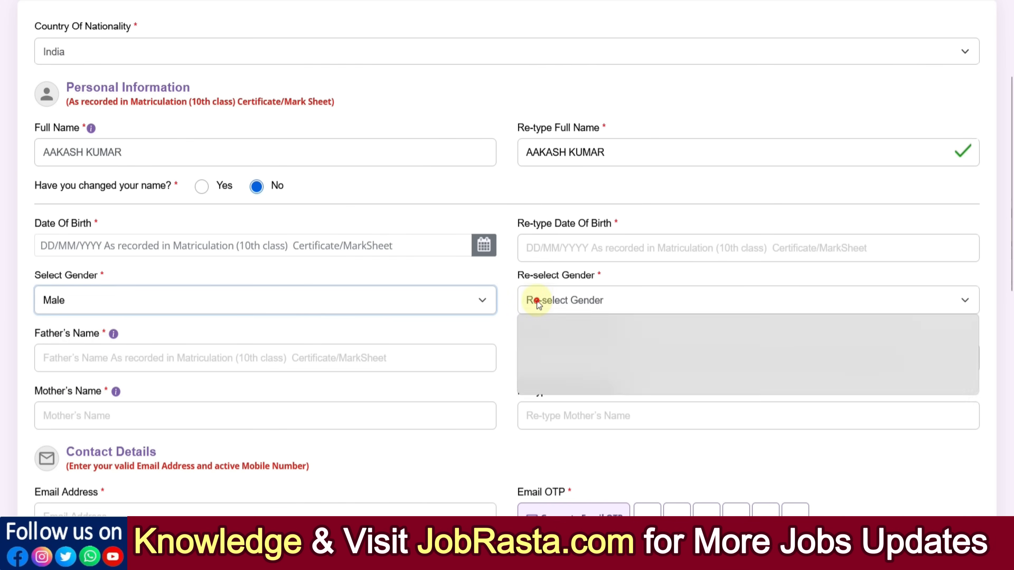
click(541, 343)
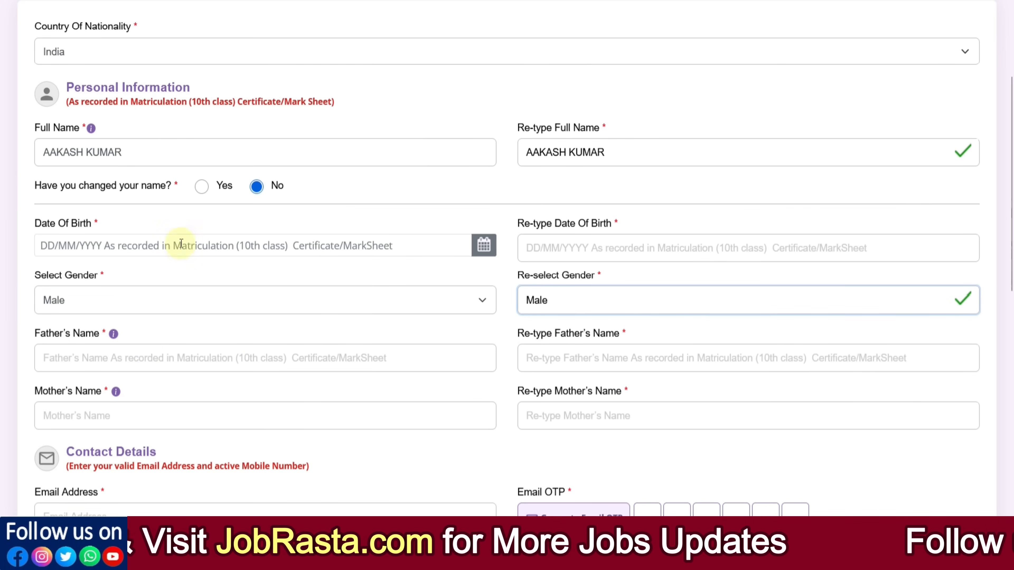
Step: Choose verification through Aadhaar Card in the contact details section
scroll(286, 339, down, 5)
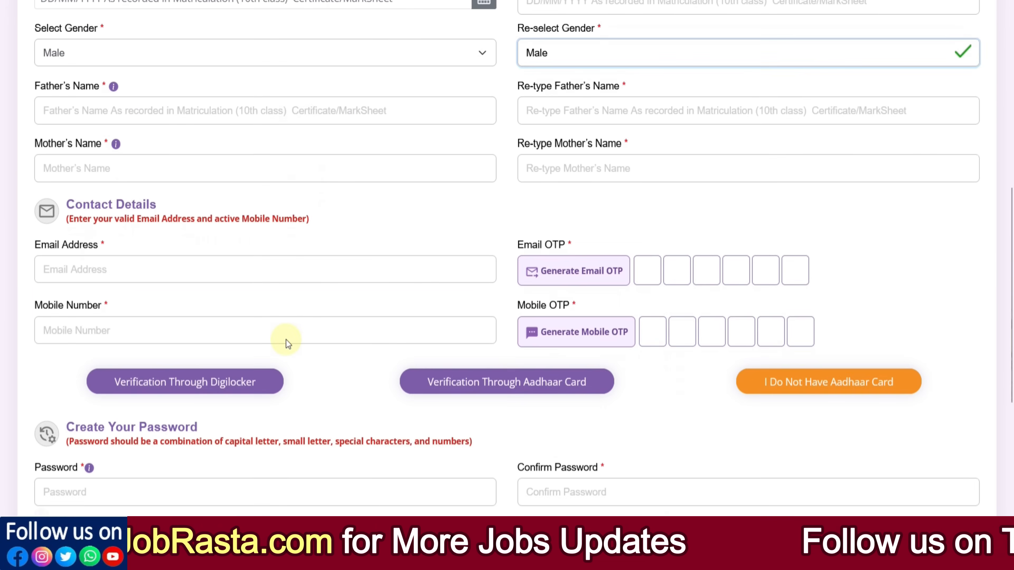
scroll(286, 339, down, 2)
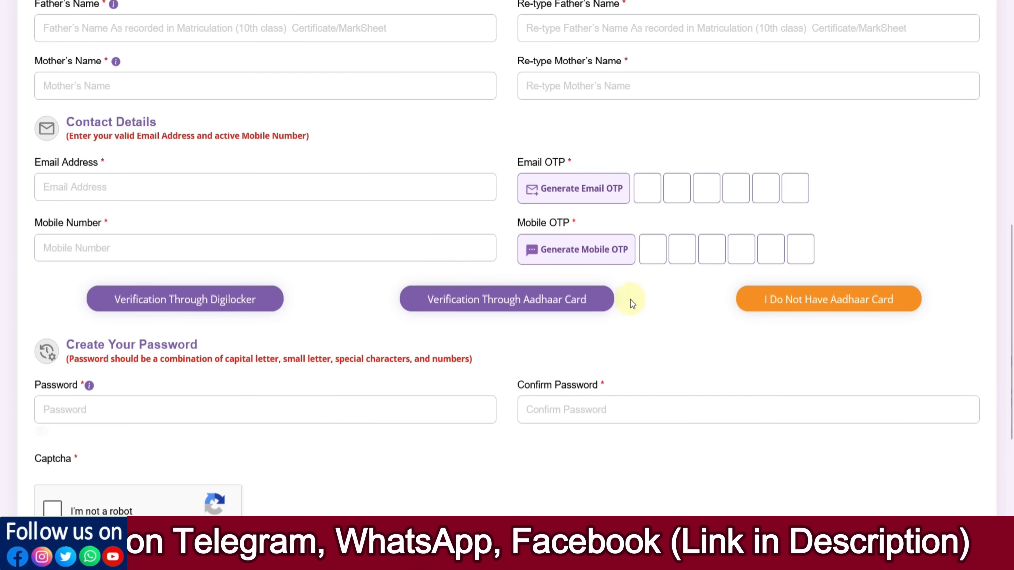
scroll(342, 325, down, 2)
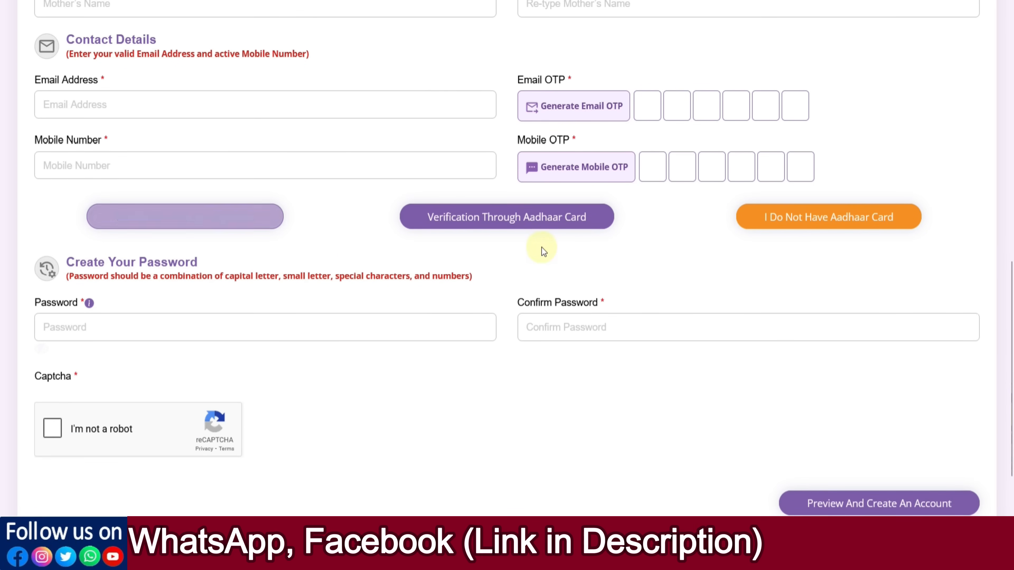
click(535, 231)
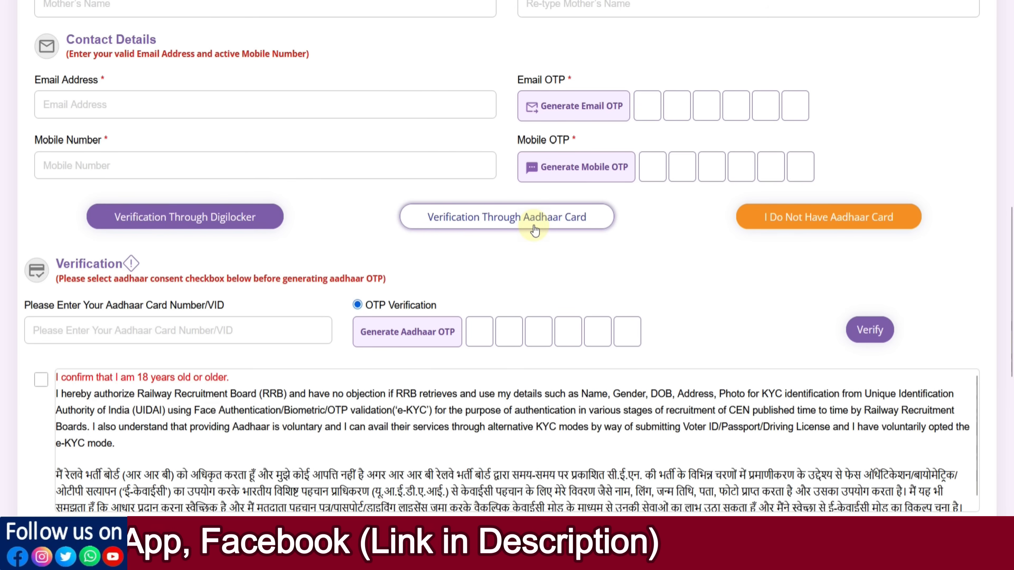
scroll(240, 269, down, 2)
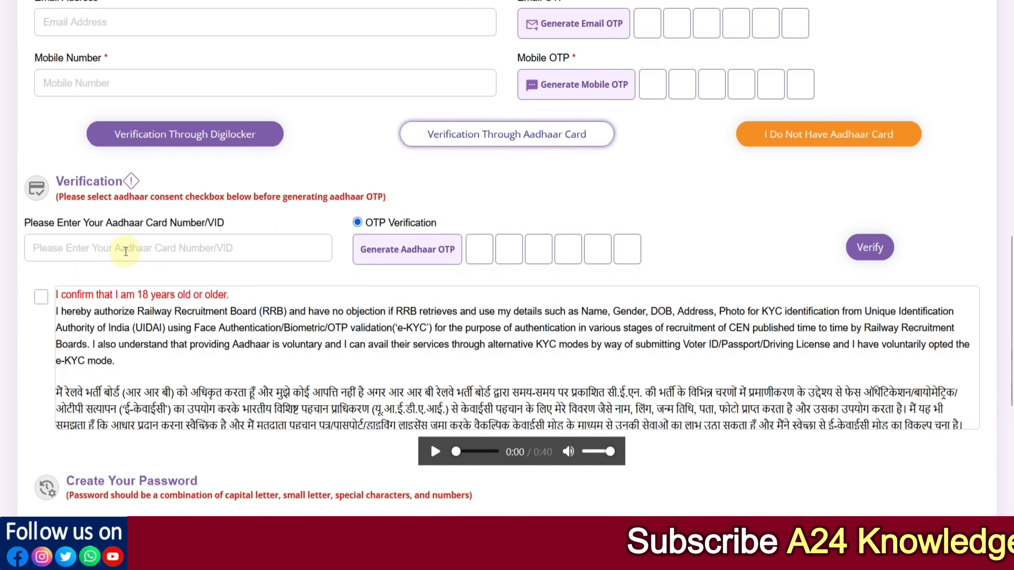
Step: Tick the Aadhaar consent checkbox confirming the candidate is 18 years old or older
click(126, 251)
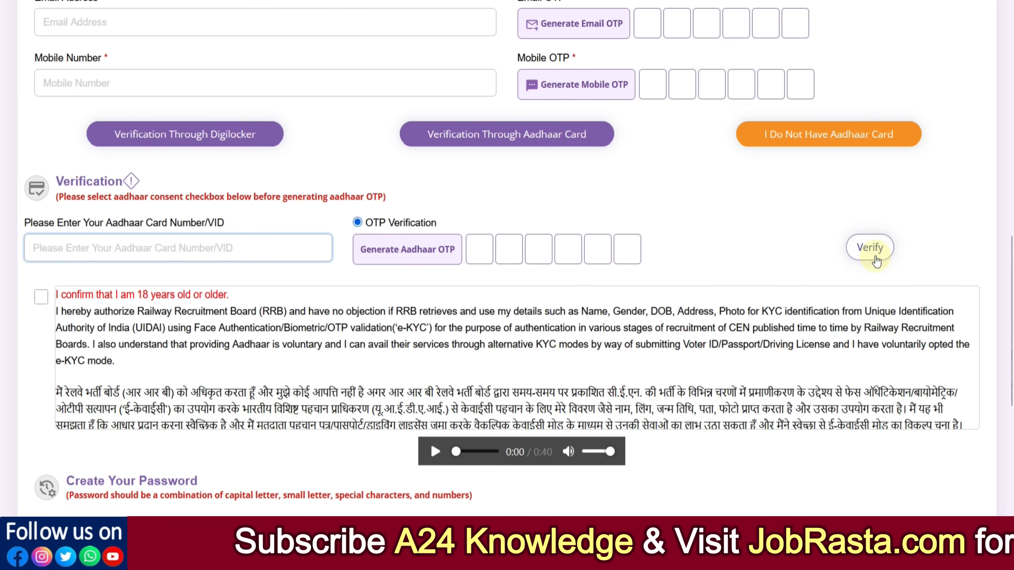
scroll(174, 299, down, 1)
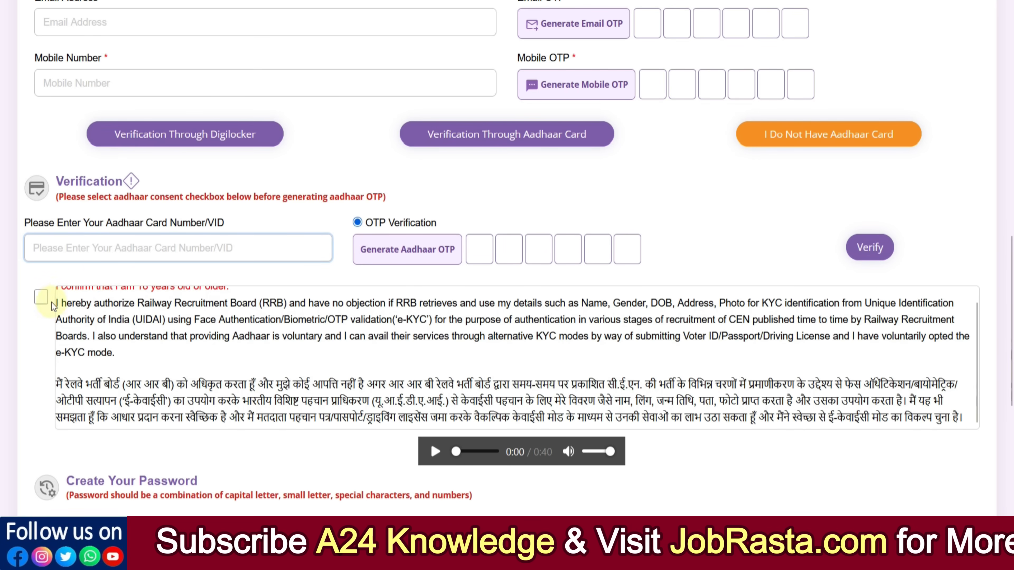
click(41, 297)
scroll(36, 341, down, 5)
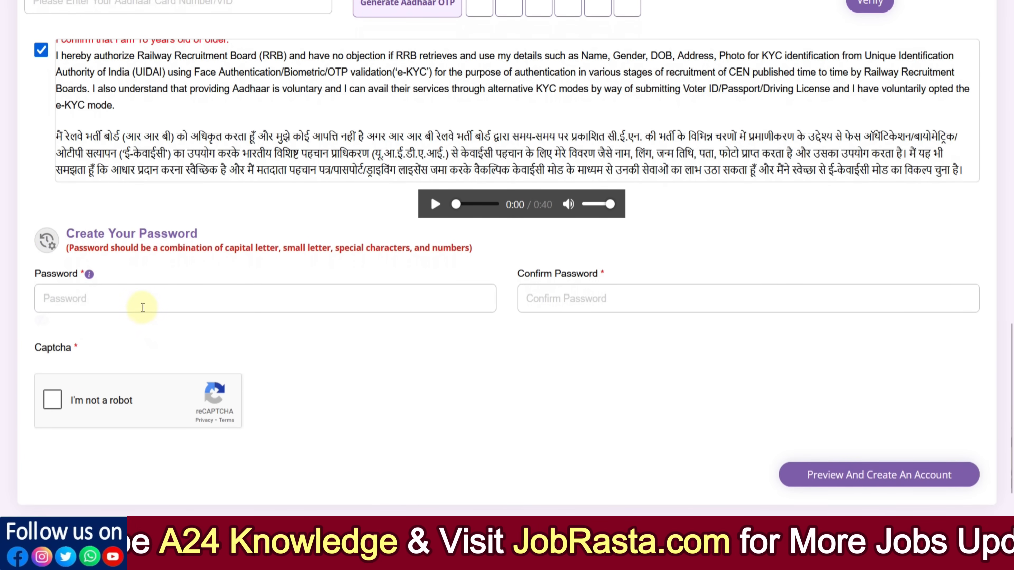
Step: Open a text note holding the chosen account password to view it, then close the note
click(146, 298)
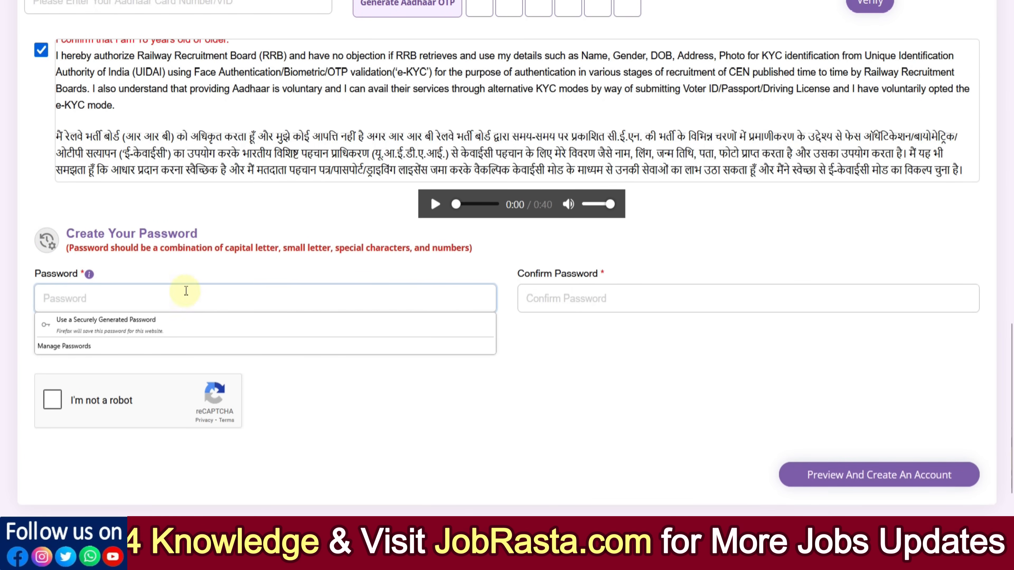
click(230, 267)
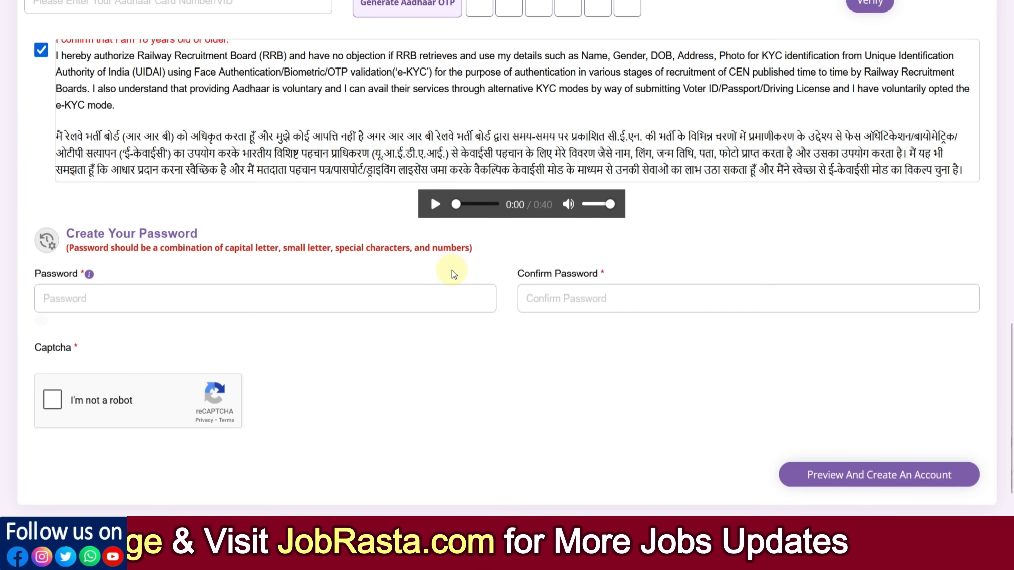
click(443, 559)
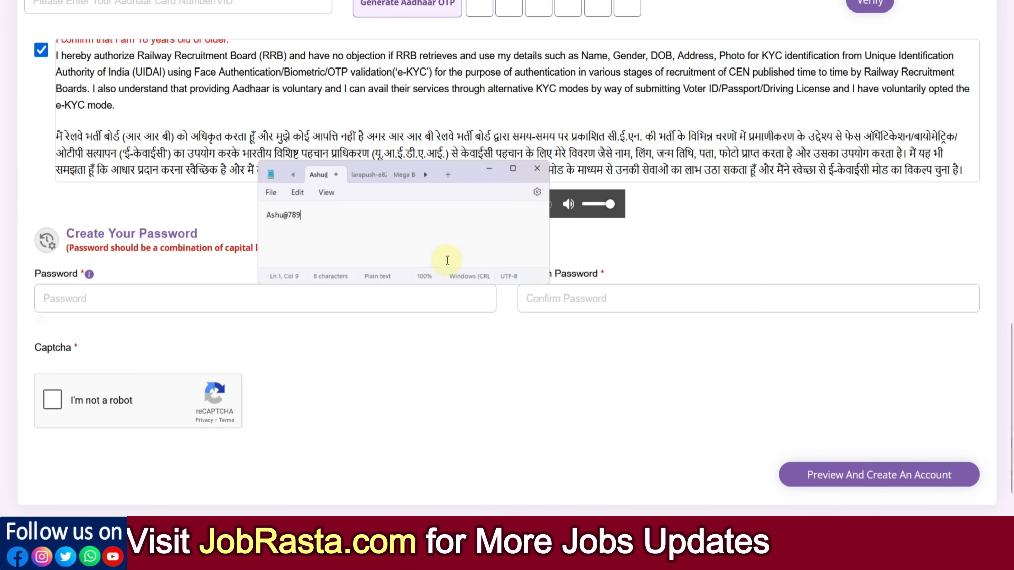
scroll(355, 230, up, 20)
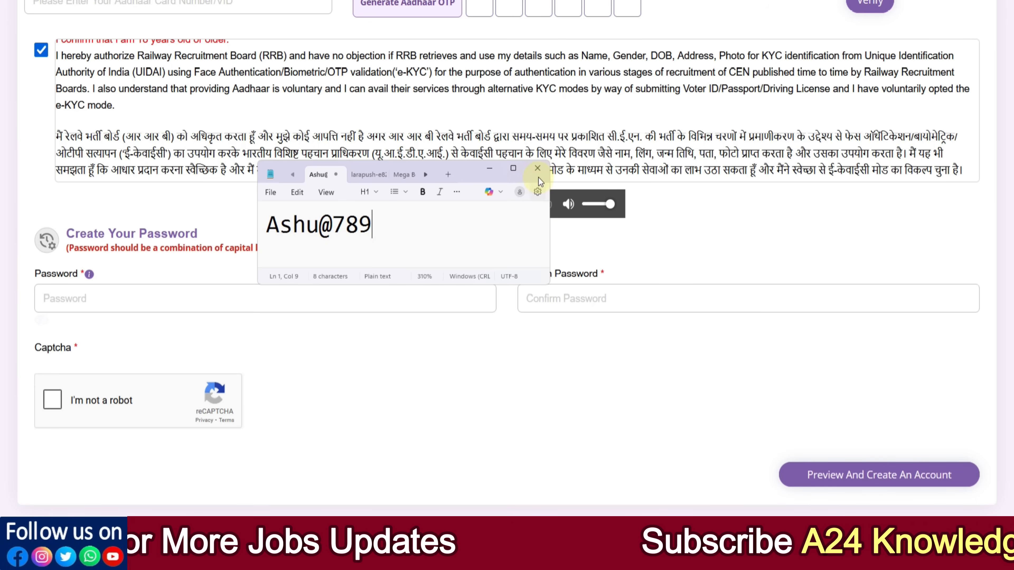
click(538, 168)
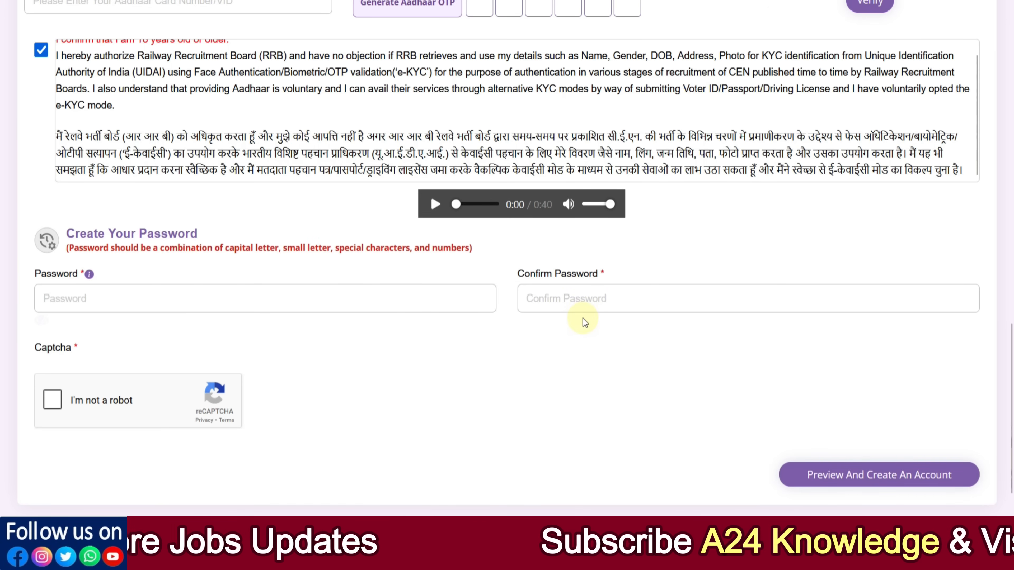
Step: Tick the I'm not a robot captcha and go to the sign-in page through Login Here
click(52, 401)
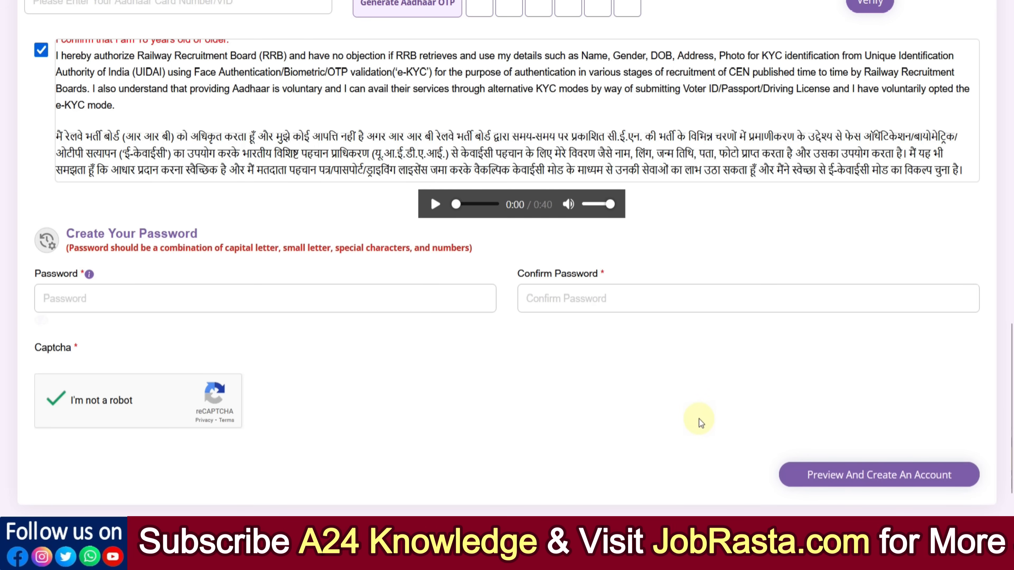
scroll(698, 419, up, 6)
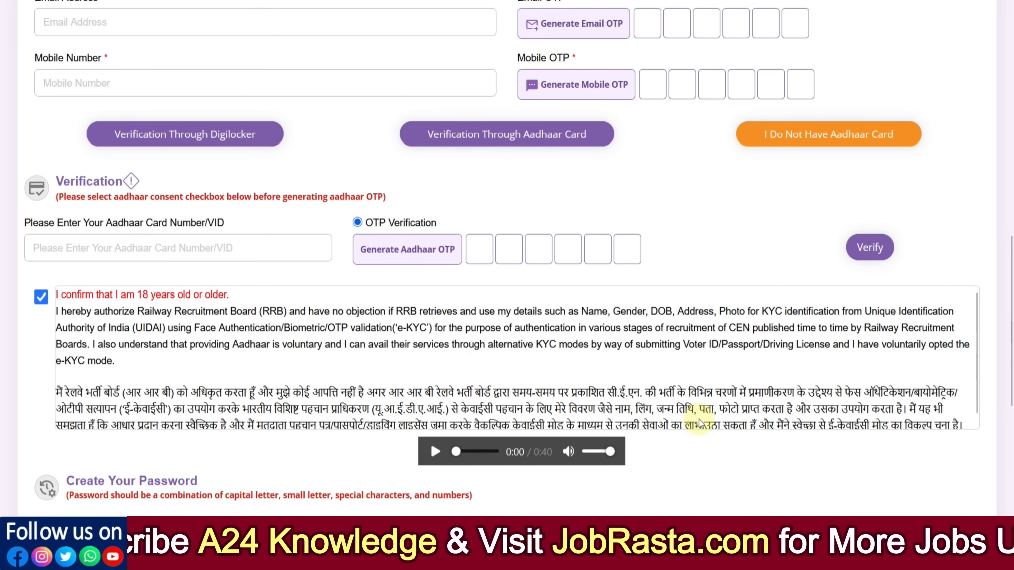
scroll(572, 366, up, 11)
scroll(547, 356, up, 4)
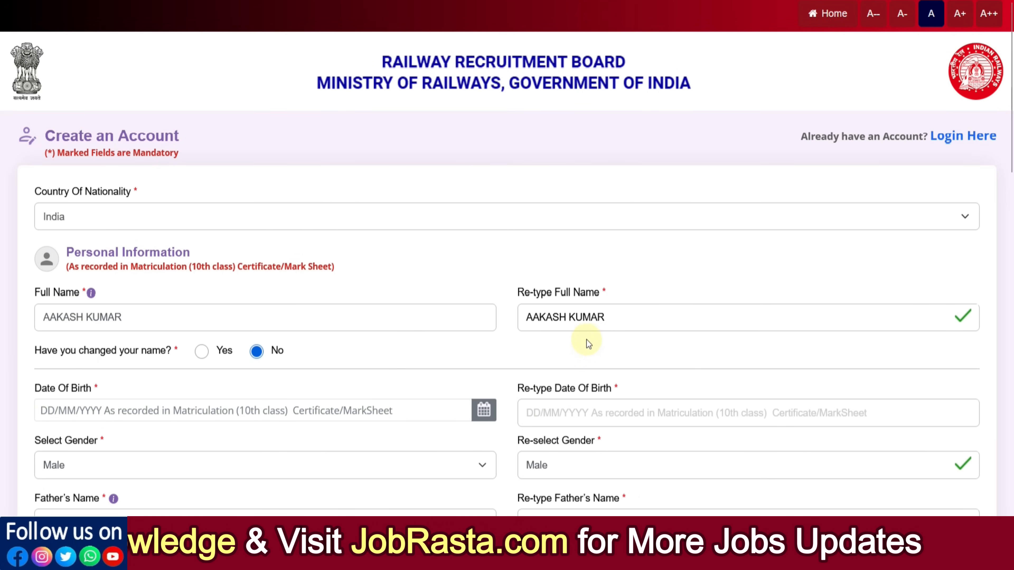
click(948, 136)
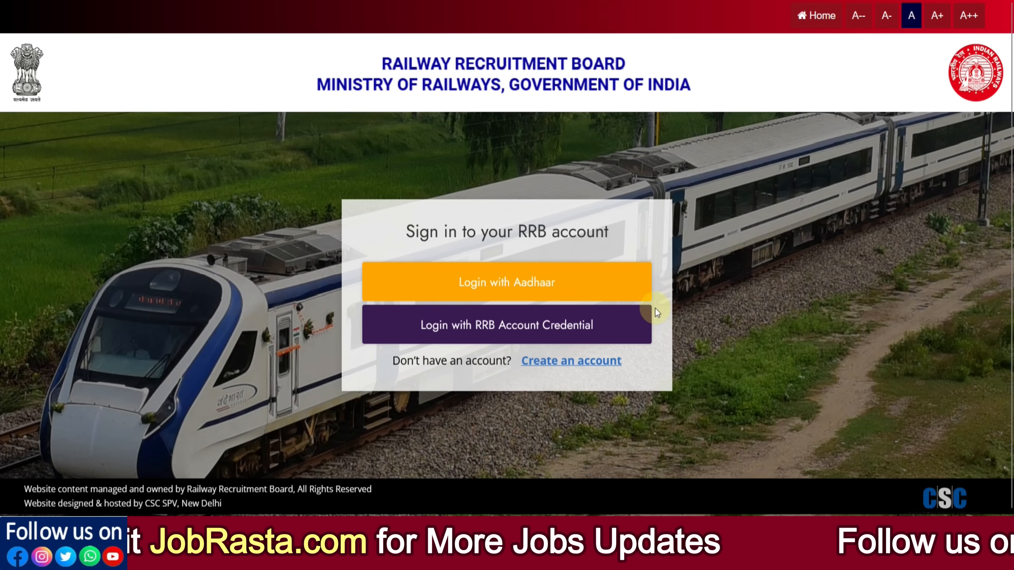
Step: Choose login with RRB account credentials and tick the I'm not a robot captcha
click(484, 337)
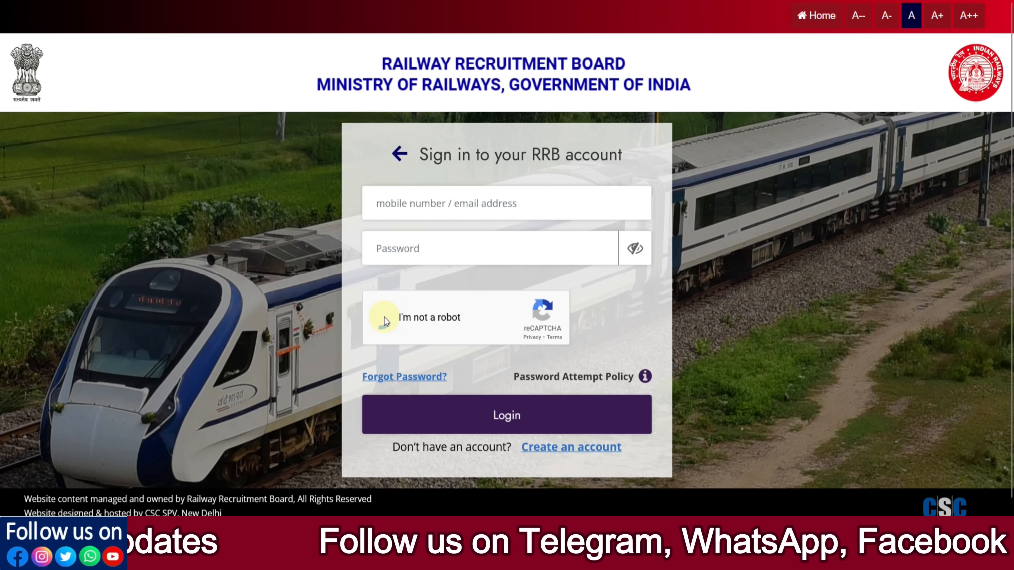
click(528, 428)
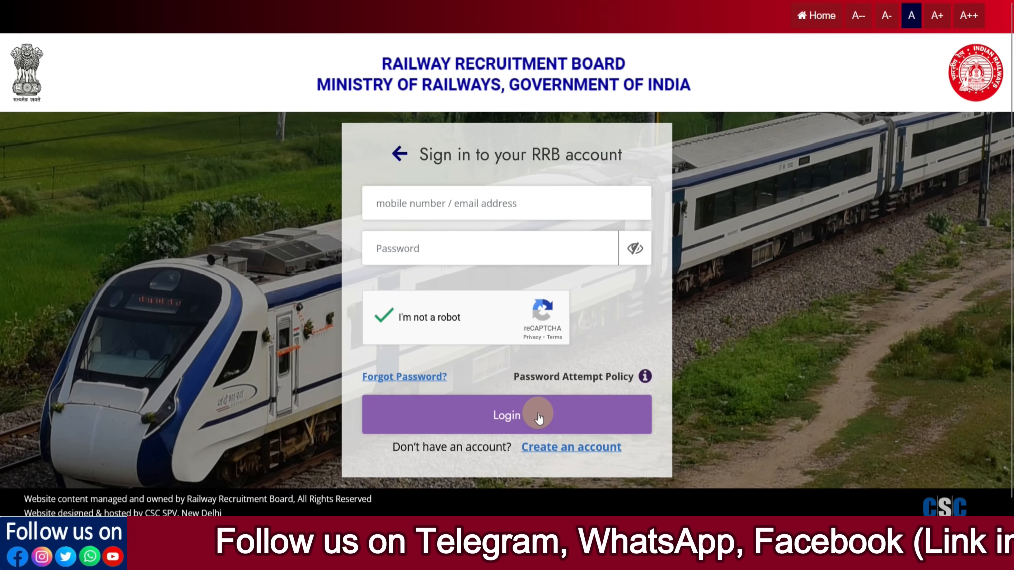
click(408, 378)
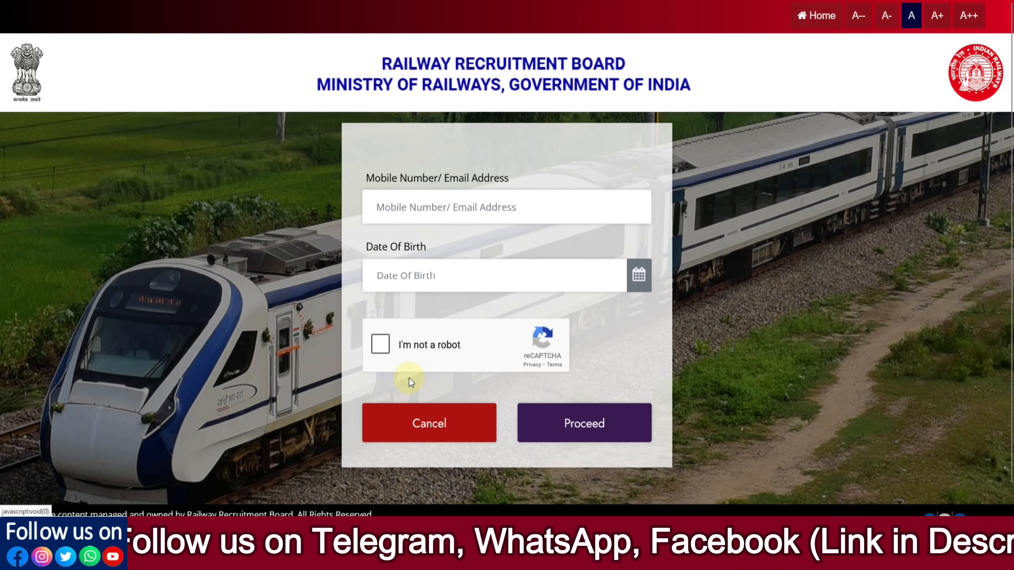
click(432, 269)
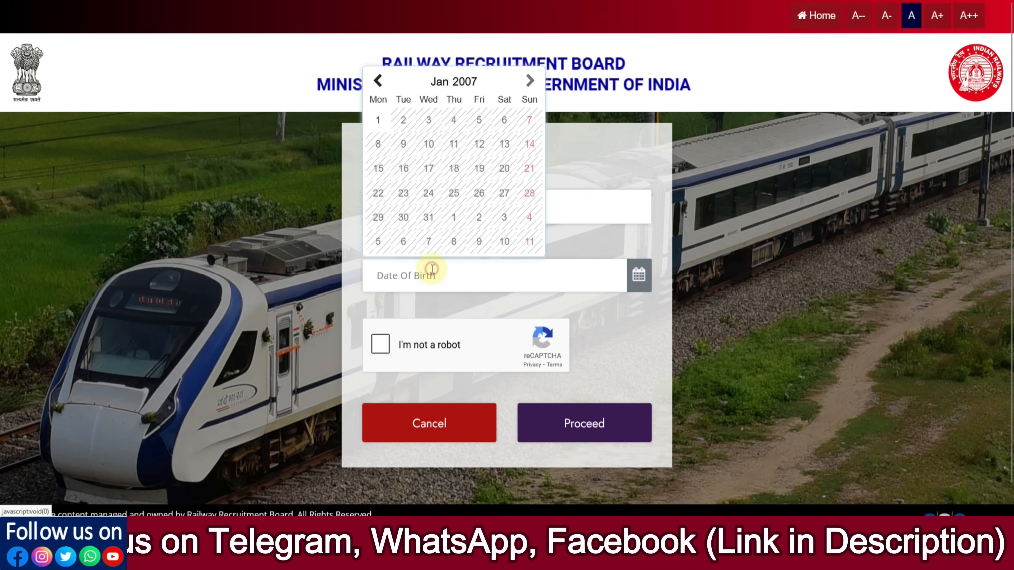
click(610, 332)
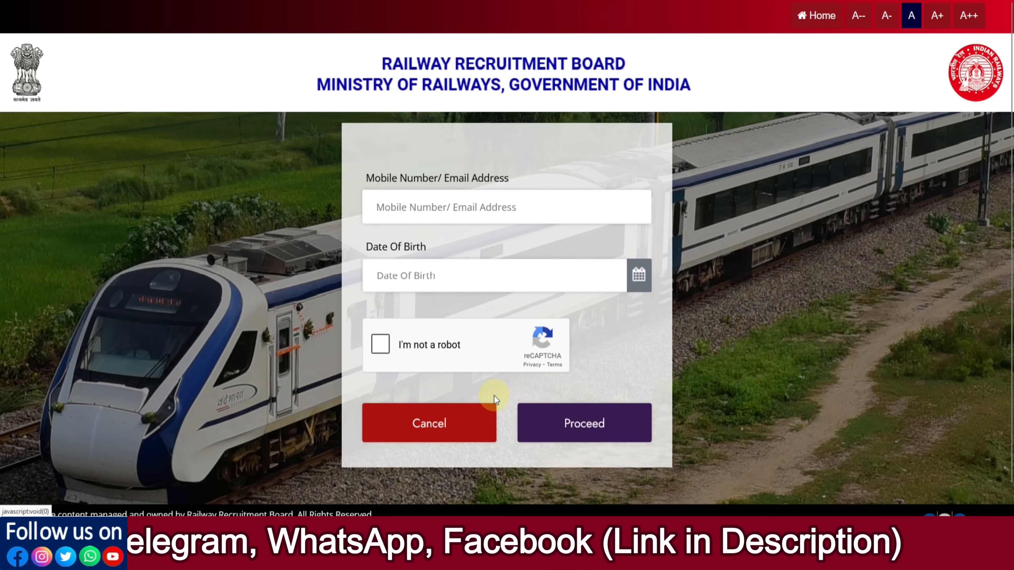
click(454, 431)
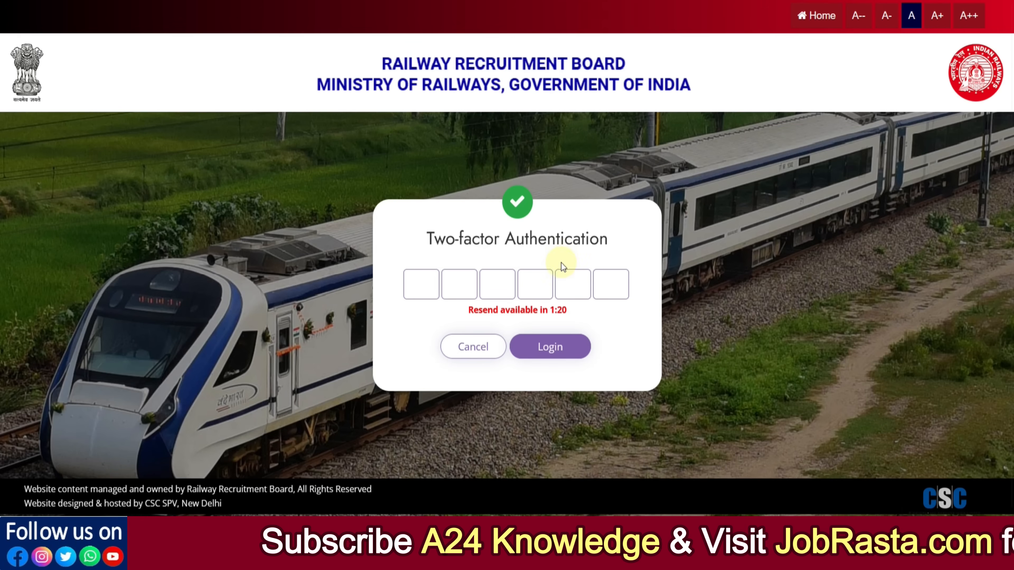
Step: Enter the two-factor authentication verification code
click(432, 295)
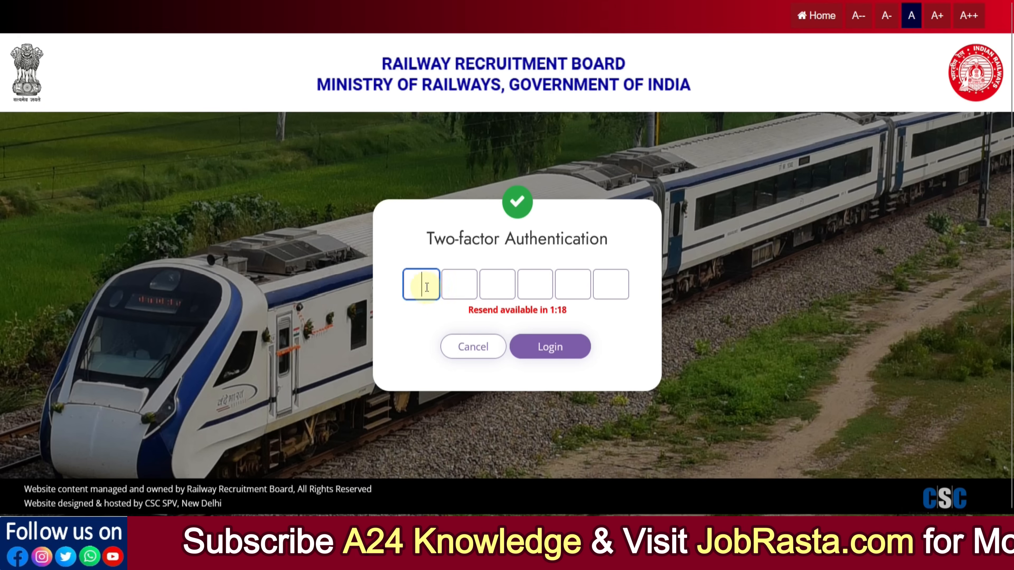
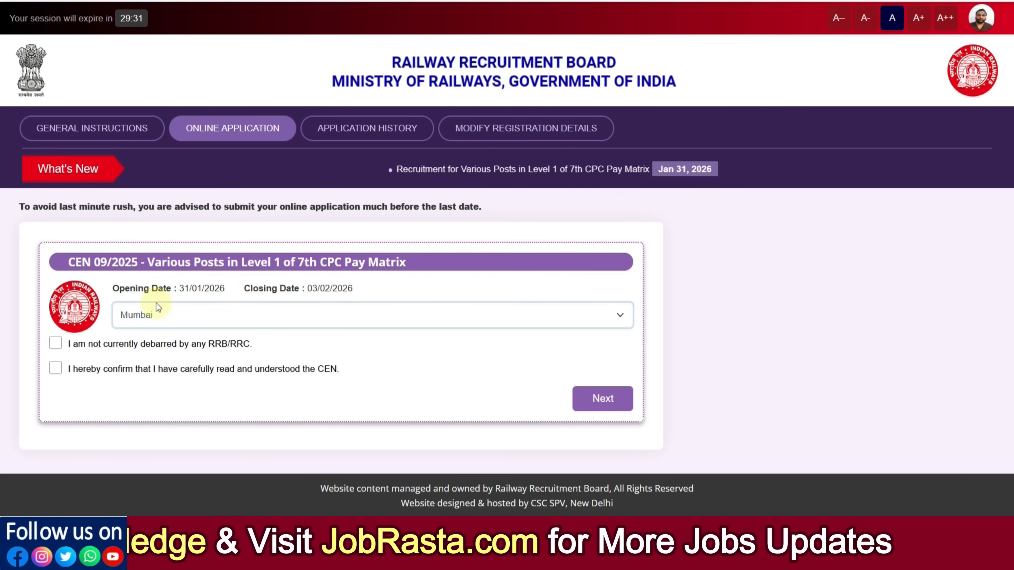
Step: Tick both declarations (not debarred by any RRB/RRC, CEN read and understood) and continue to the application form
click(55, 343)
click(55, 368)
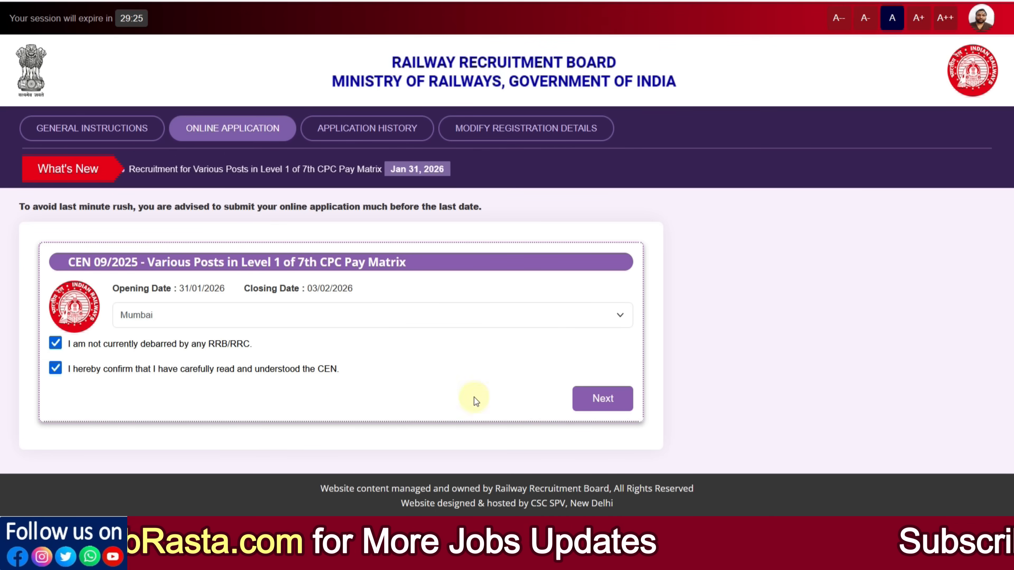
click(604, 400)
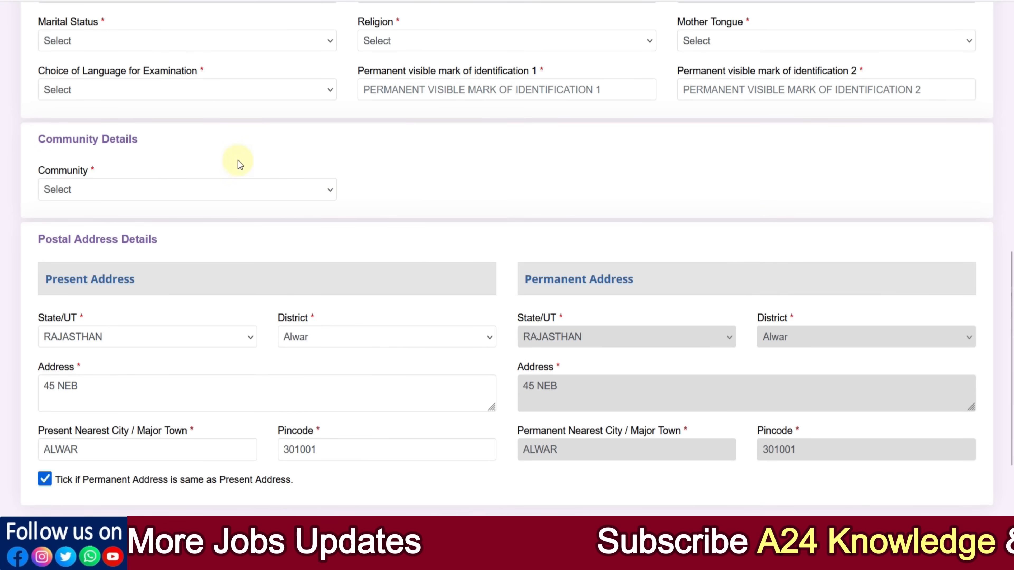
Step: Set marital status to Unmarried, religion to Hindu and mother tongue to Hindi
click(77, 43)
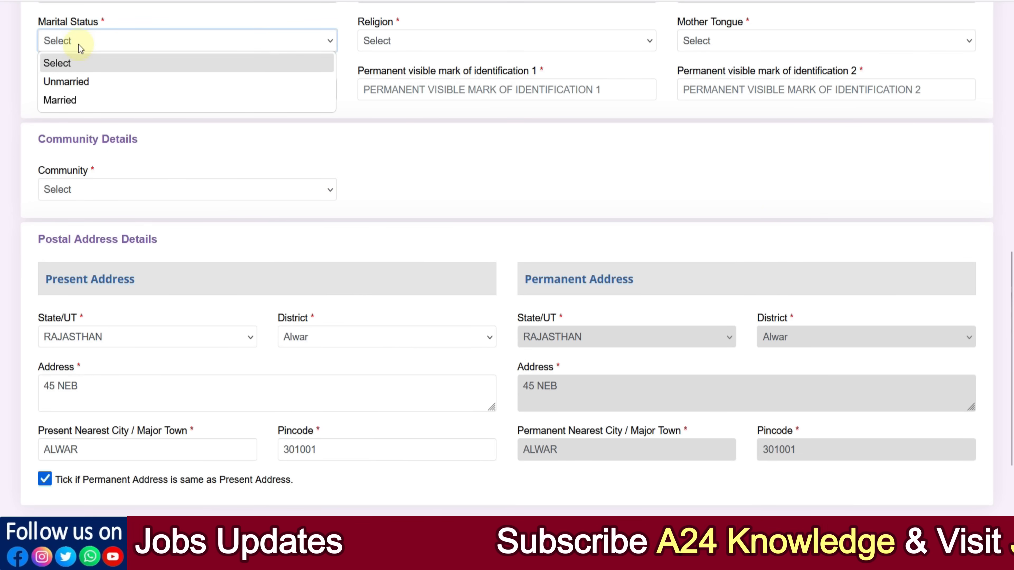
click(80, 79)
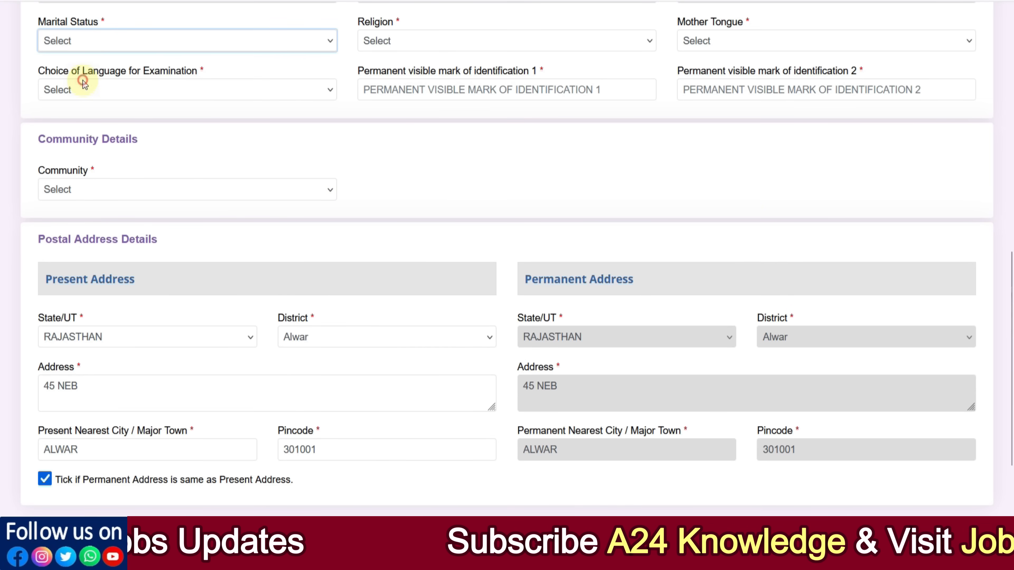
click(378, 39)
click(385, 81)
click(702, 40)
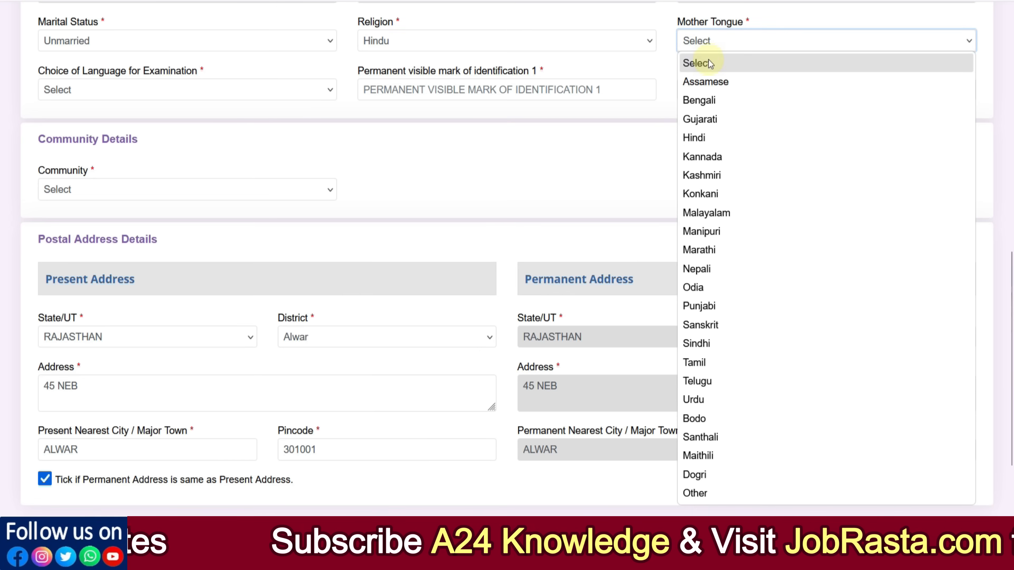
click(710, 144)
Step: Choose Hindi as the language for the examination
click(95, 95)
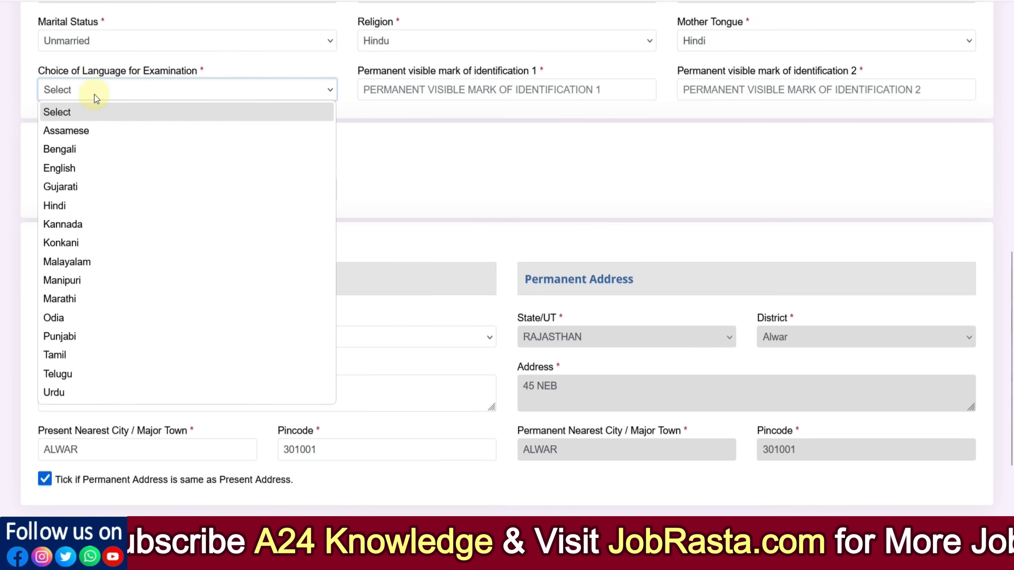
click(96, 204)
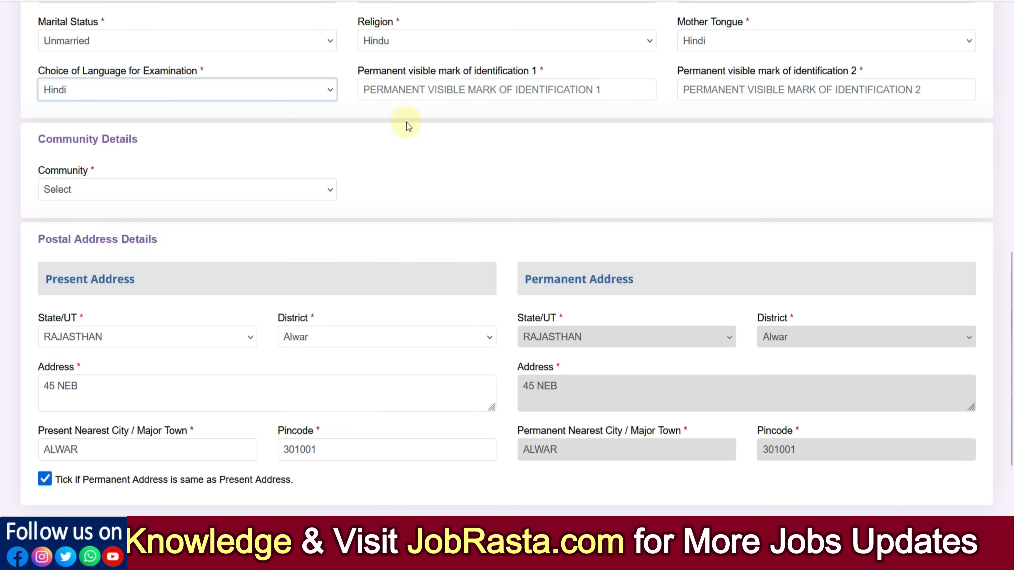
click(406, 91)
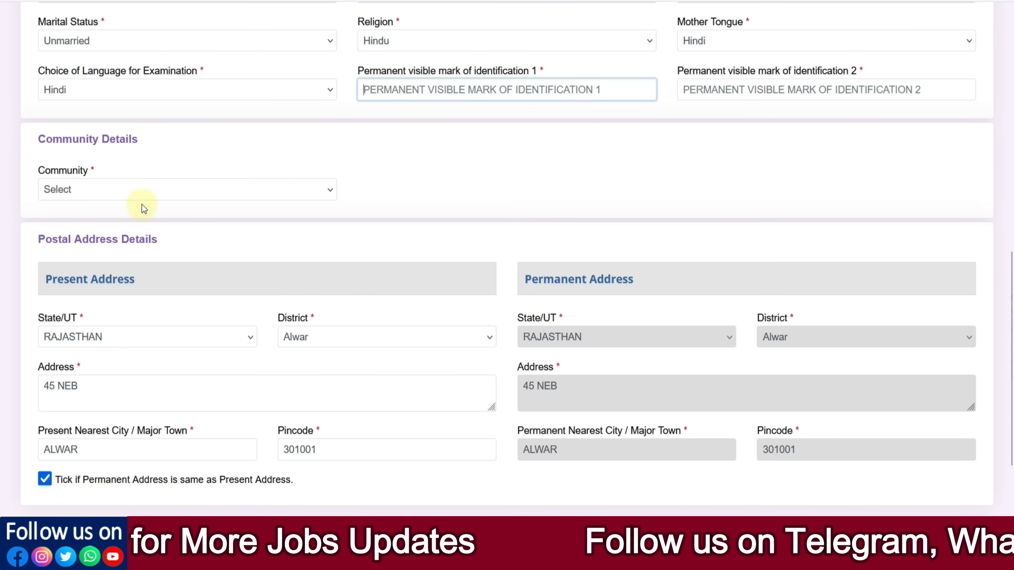
Step: Set the community to UR (Unreserved), then switch it to OBC (Other Backward Classes) and accept the reservation notice
click(122, 193)
click(116, 227)
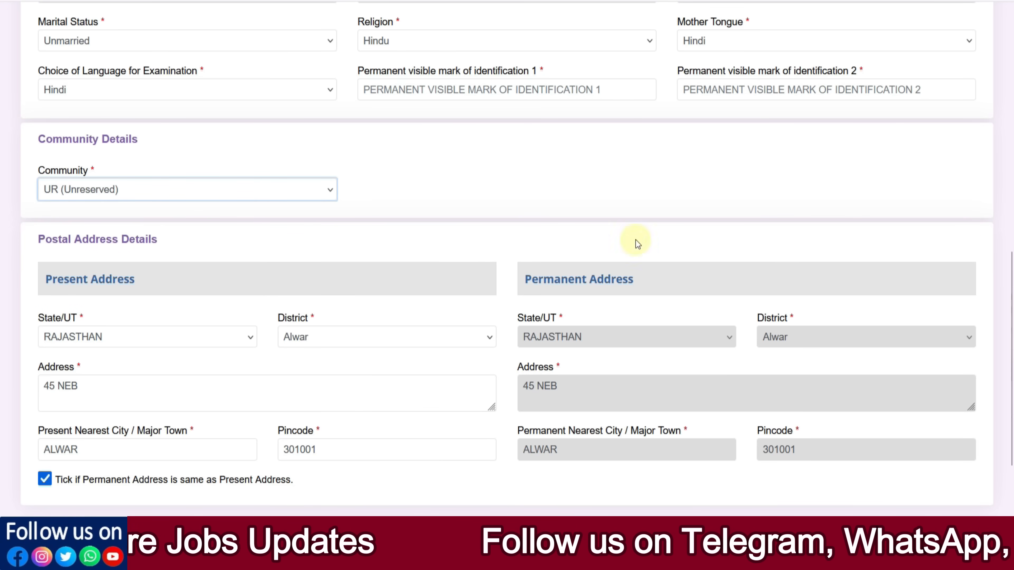
scroll(359, 180, down, 1)
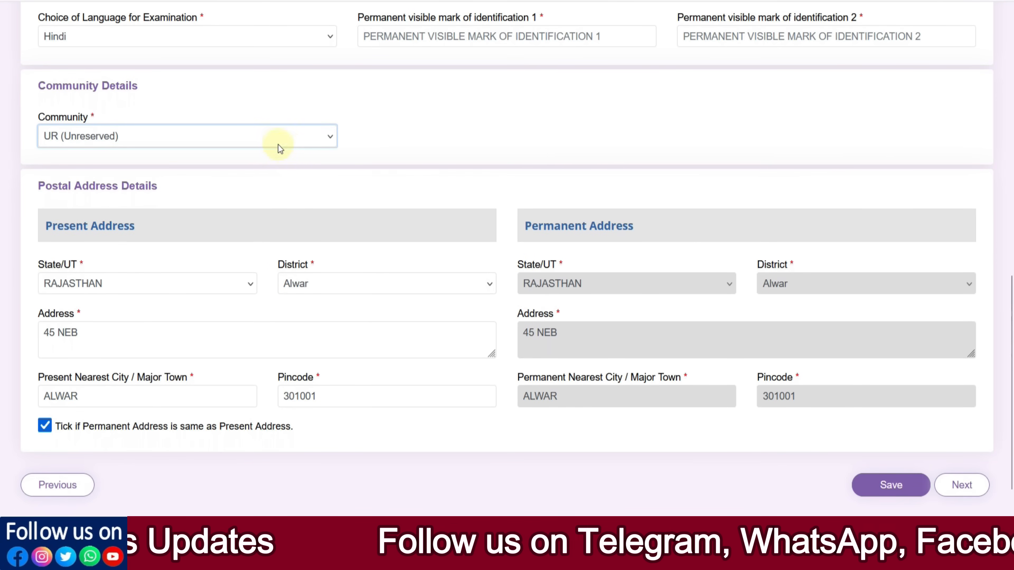
click(261, 135)
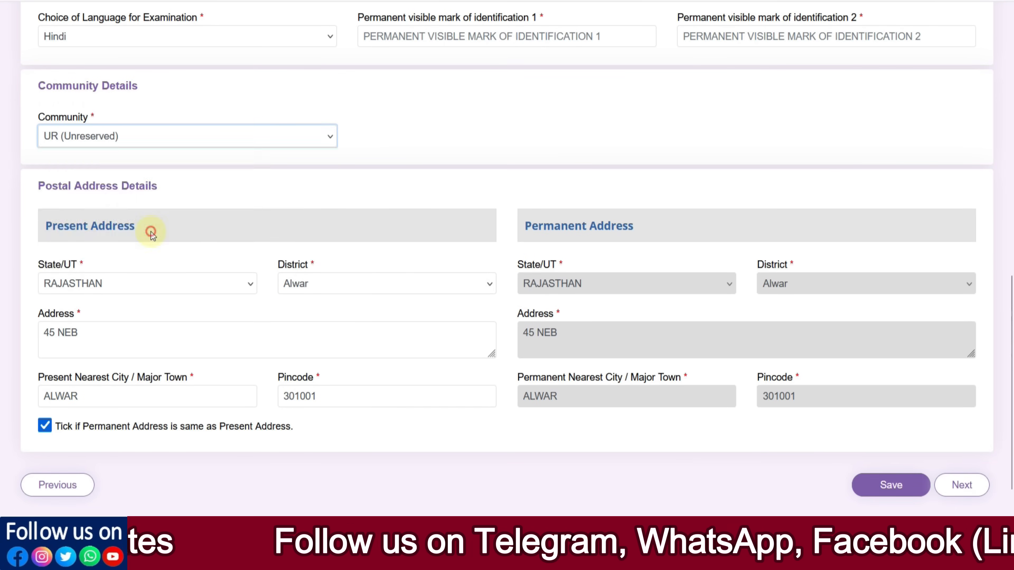
click(152, 234)
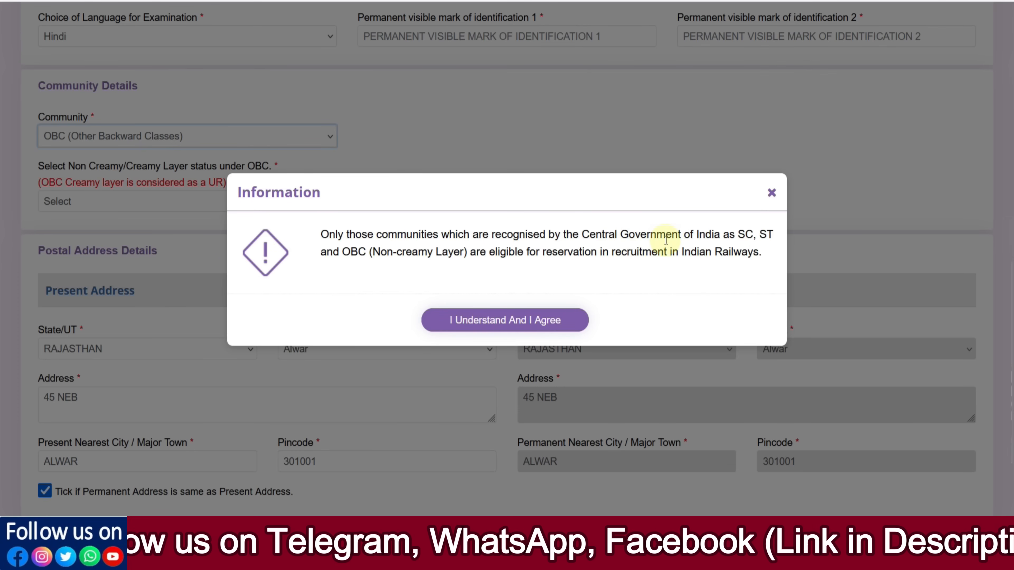
click(531, 319)
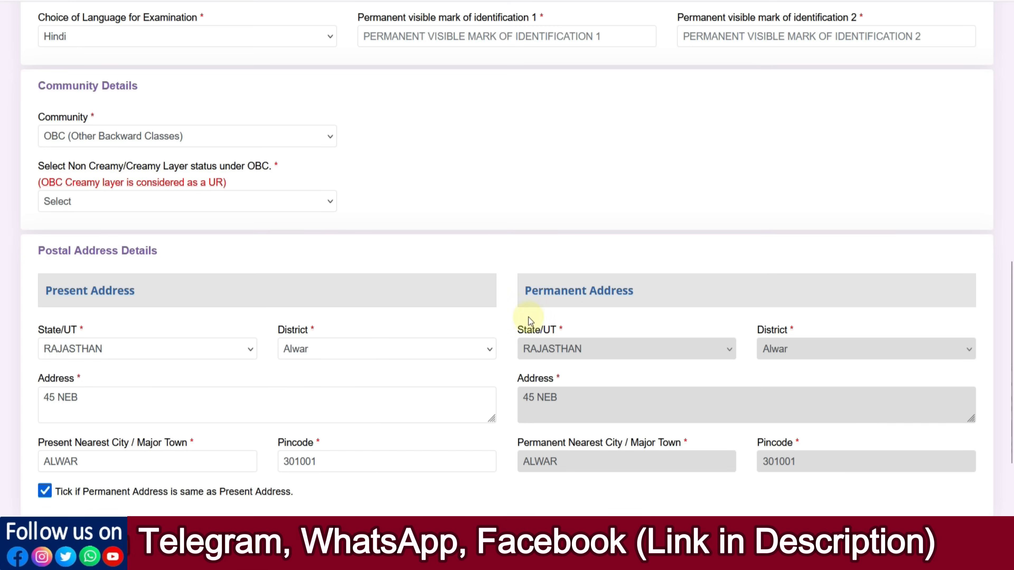
Step: Select OBC (Non Creamy layer) status, accept the income certificate notice, and visit the caste and certificate number fields
click(135, 205)
click(113, 242)
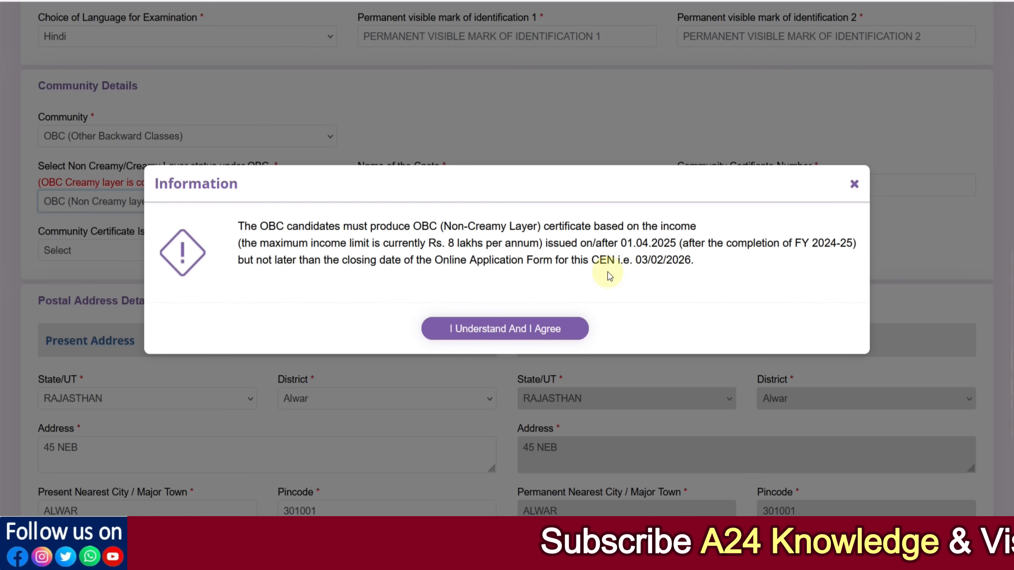
click(523, 328)
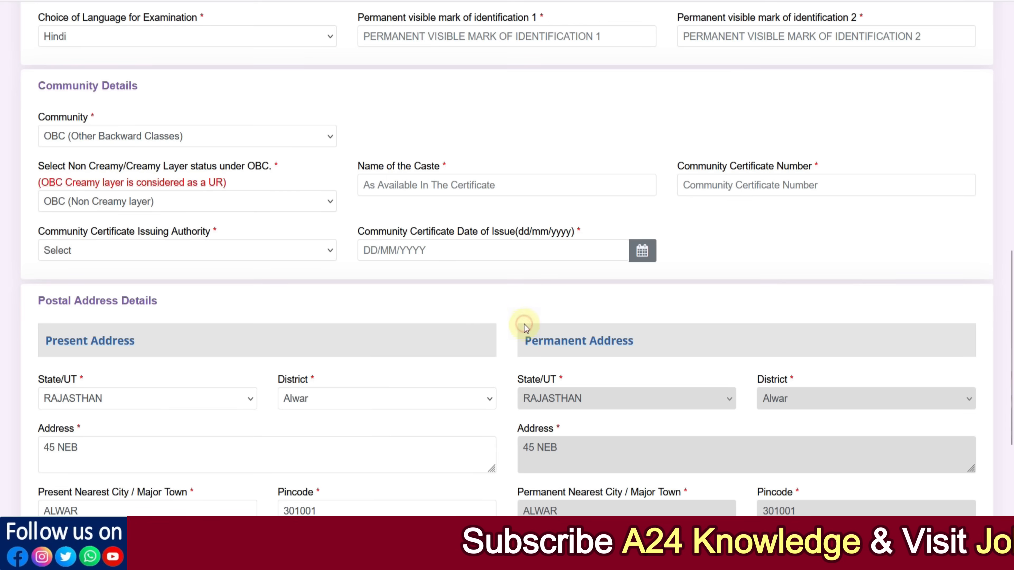
click(410, 187)
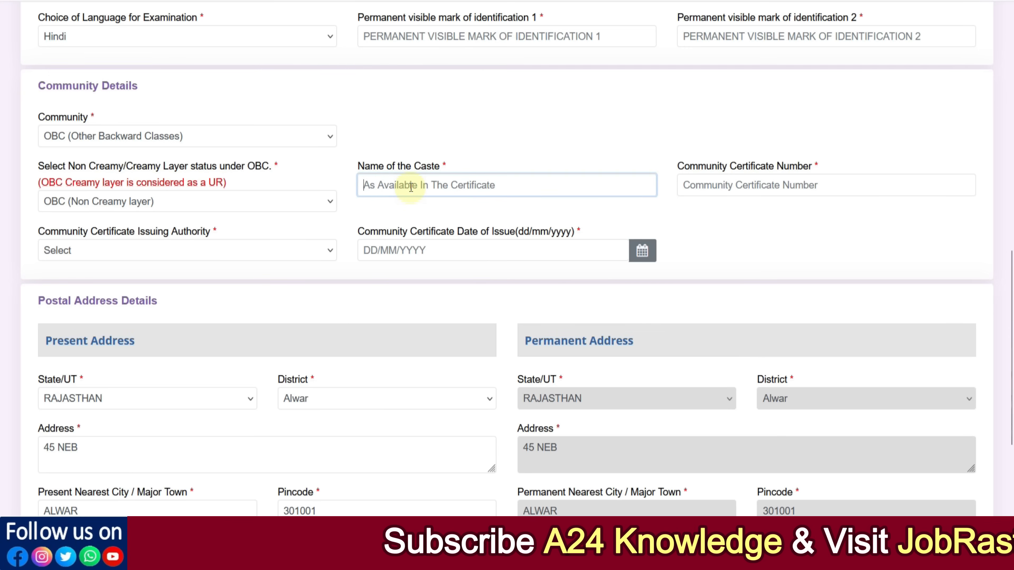
click(713, 190)
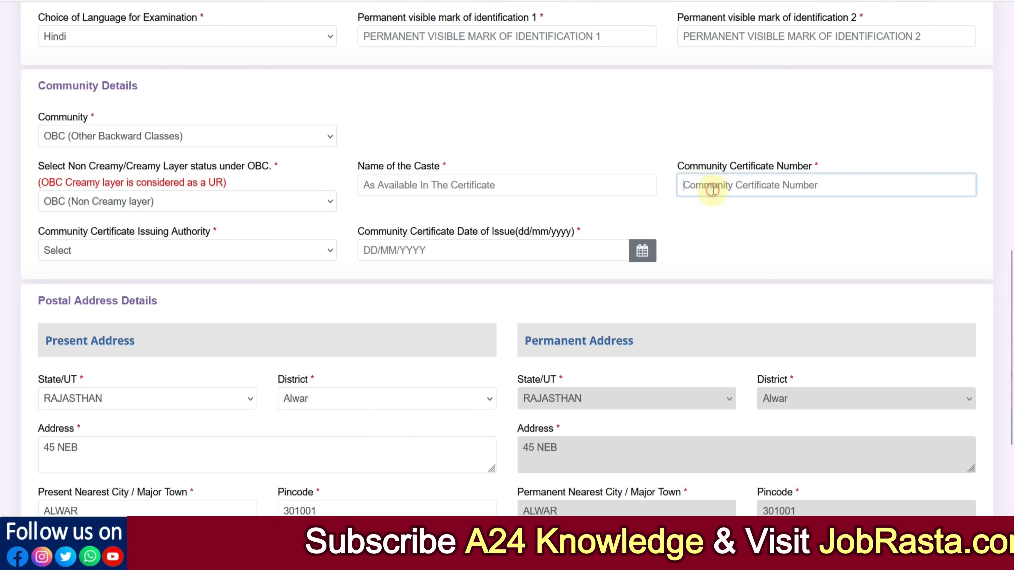
Step: Set the community certificate issuing authority to Tehsildar and the issuing state to RAJASTHAN
click(236, 258)
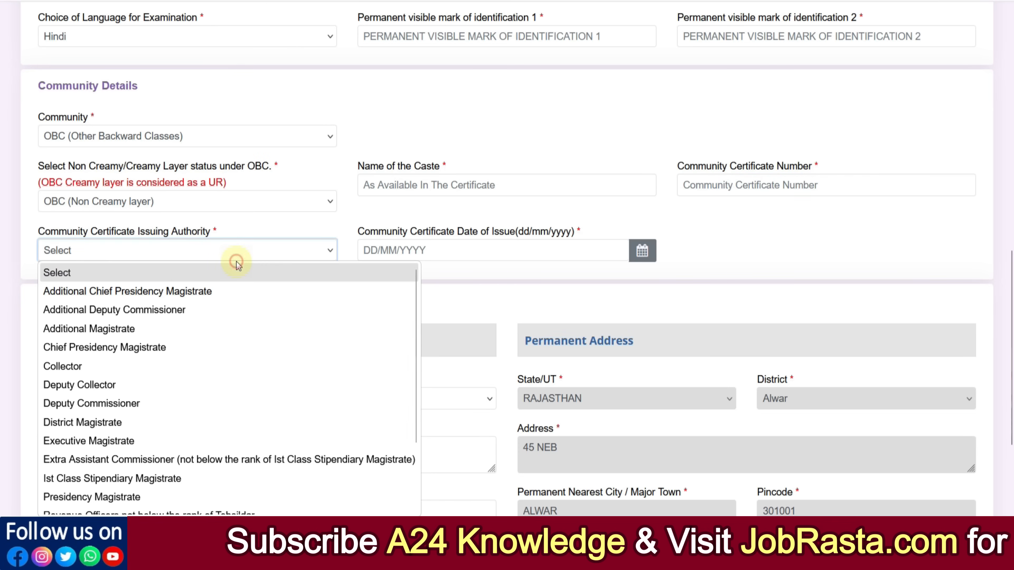
scroll(217, 419, down, 2)
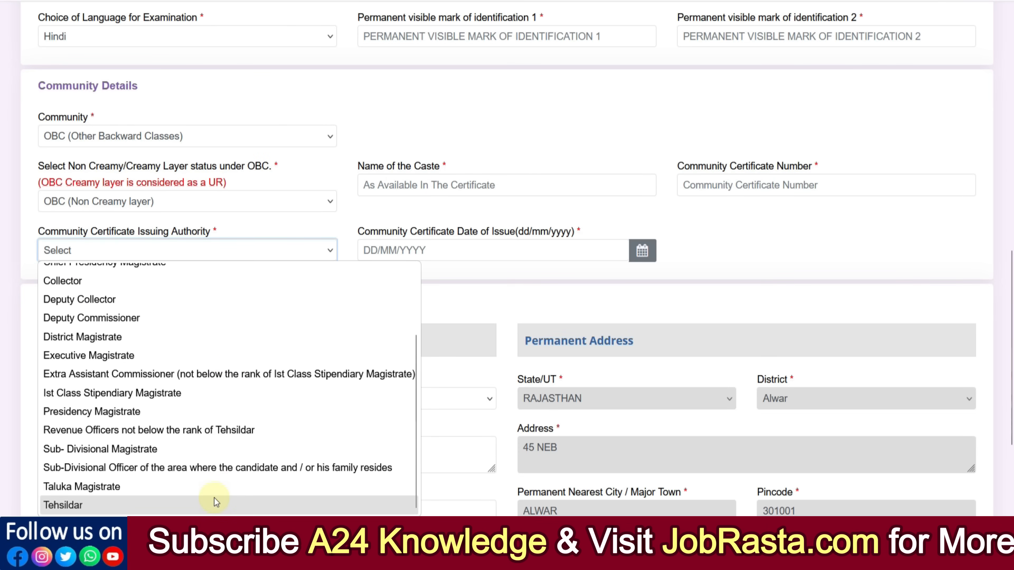
click(211, 504)
click(412, 262)
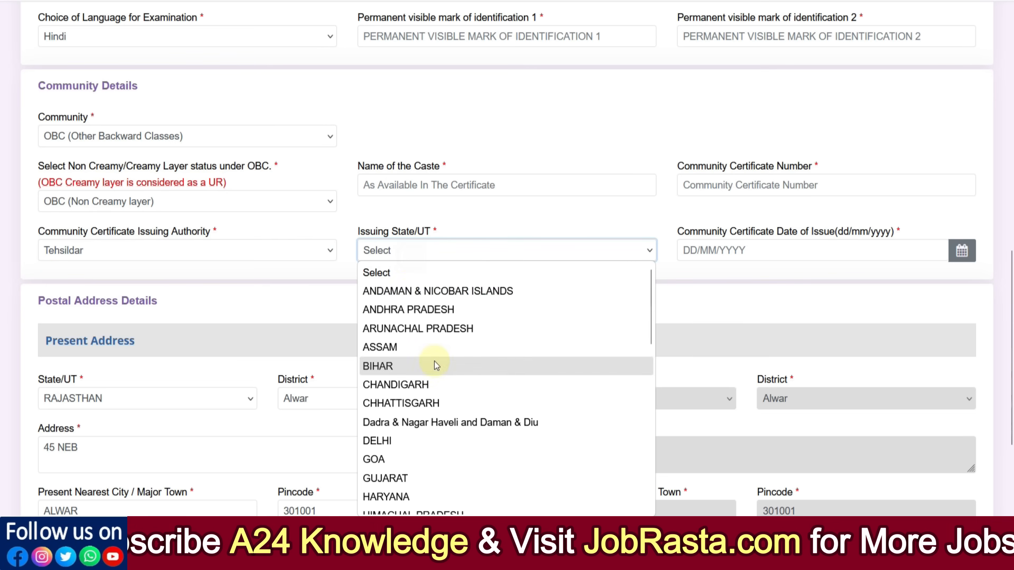
scroll(431, 383, down, 5)
click(416, 376)
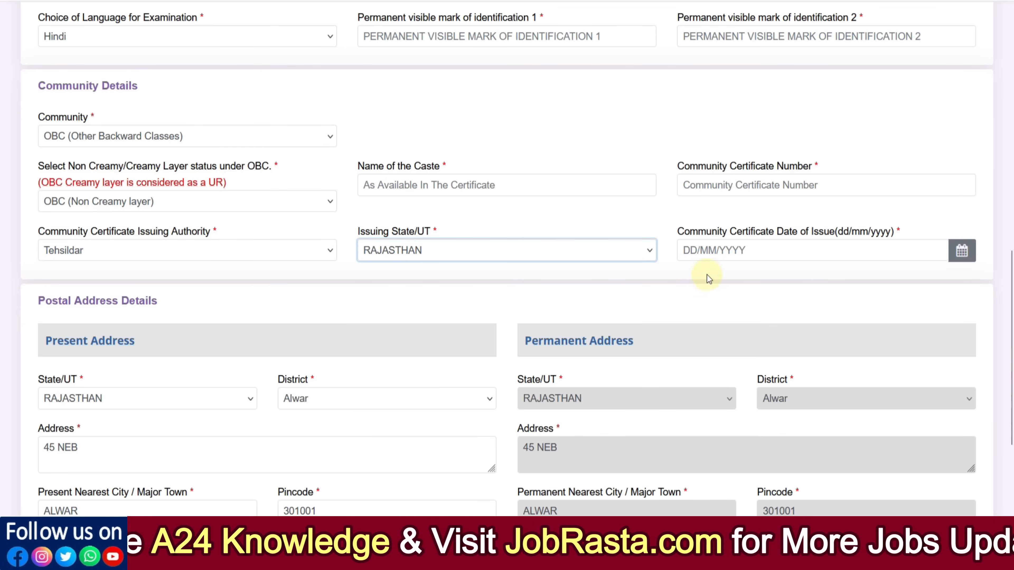
Step: Open the certificate date picker and browse to the months of 2025 without picking a date
click(717, 249)
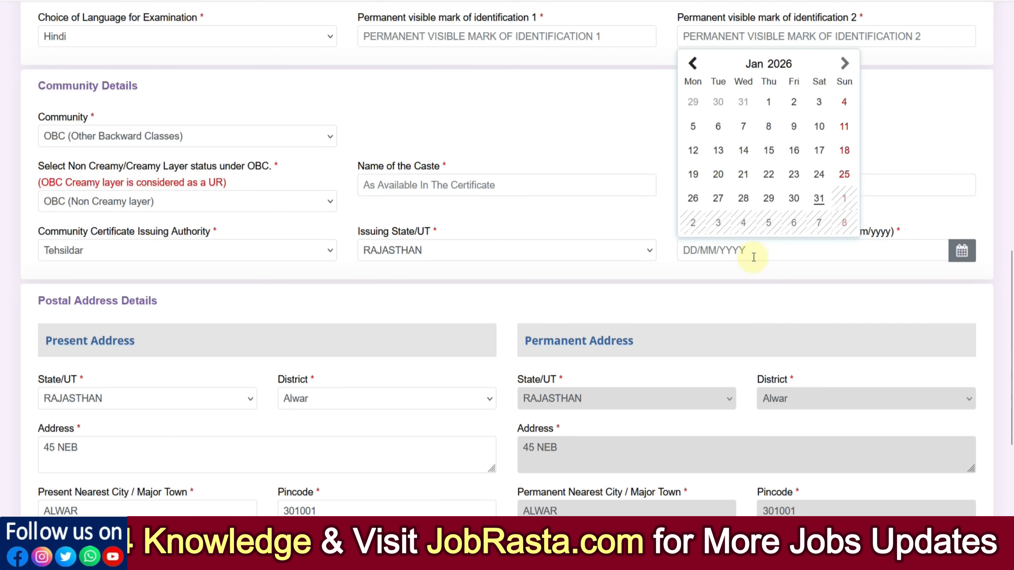
click(774, 66)
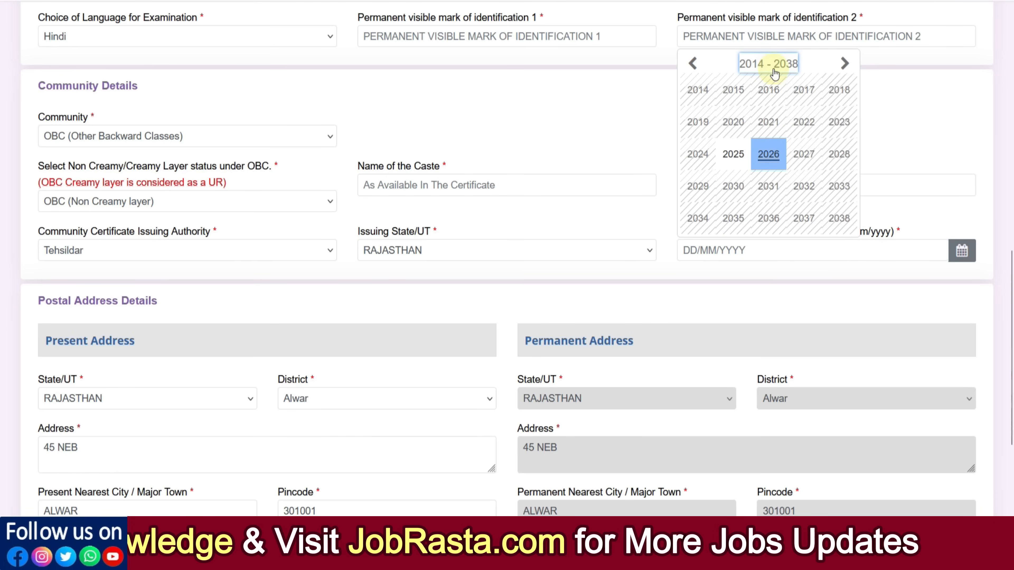
click(733, 155)
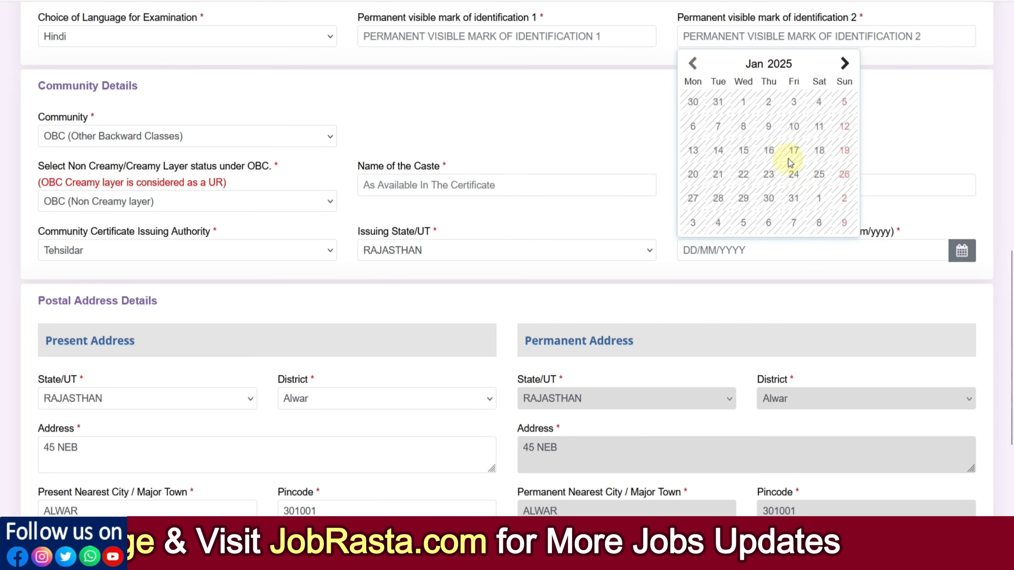
click(761, 68)
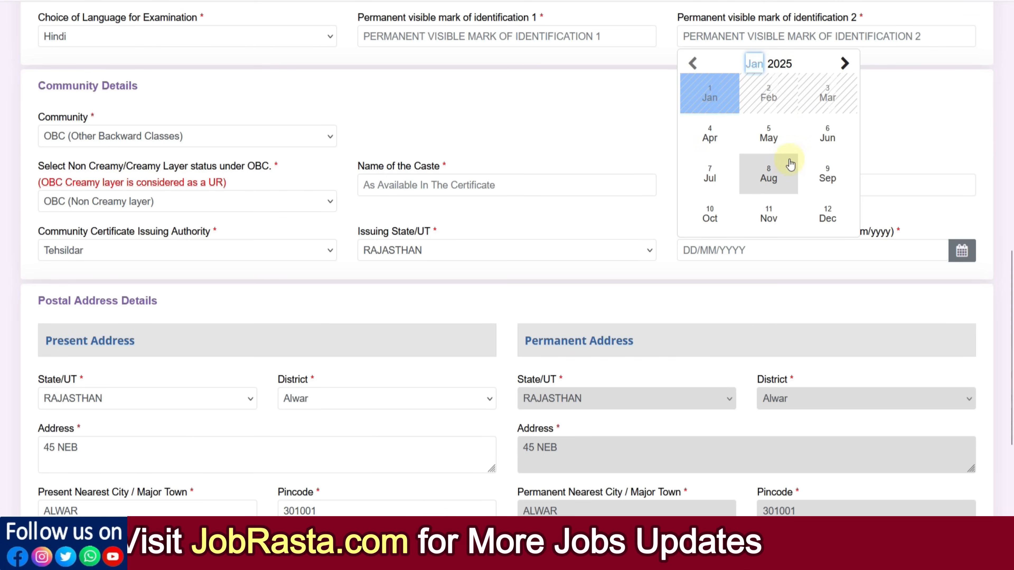
click(553, 126)
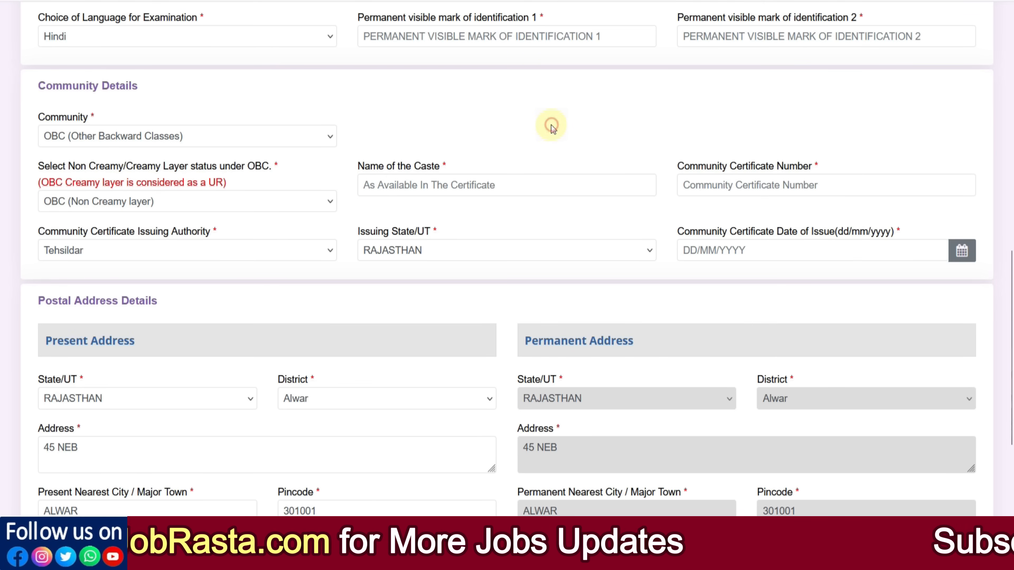
Step: Switch the community to EWS (Economically Weaker Section) and accept the income and asset certificate notice
click(155, 209)
click(93, 138)
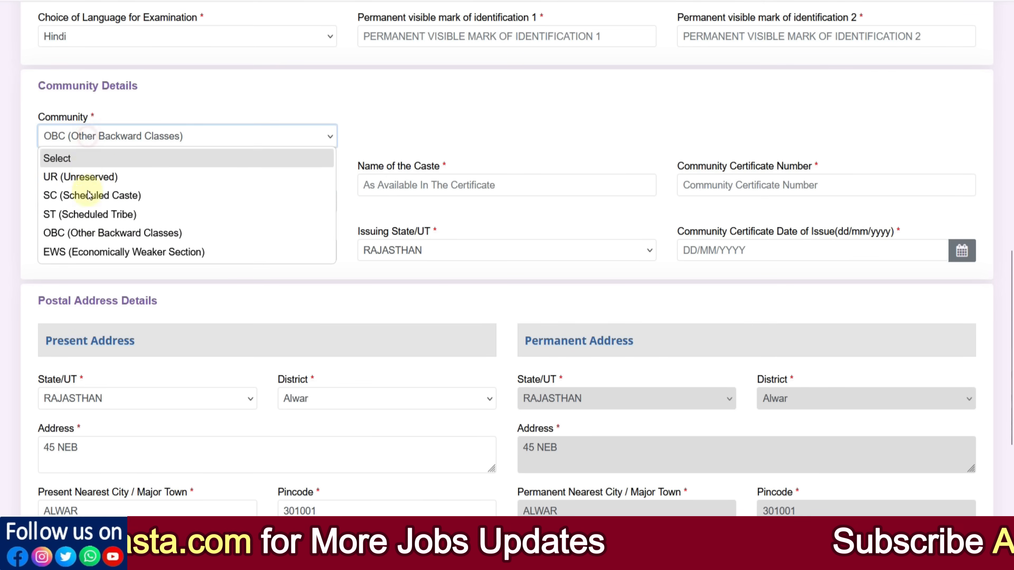
click(83, 252)
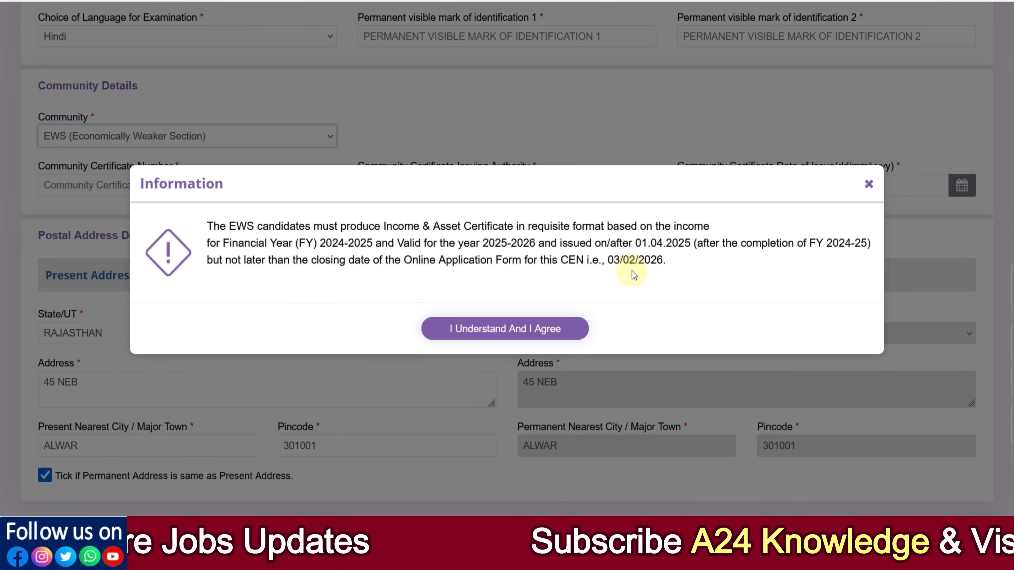
click(539, 329)
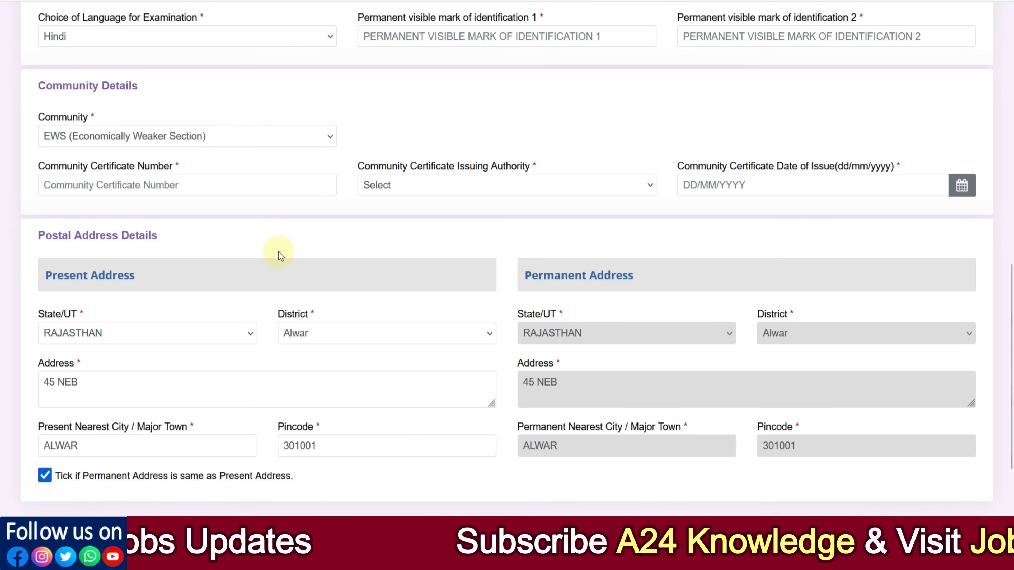
Step: Inspect the EWS certificate number, issuing authority options and date picker without entering anything
click(166, 187)
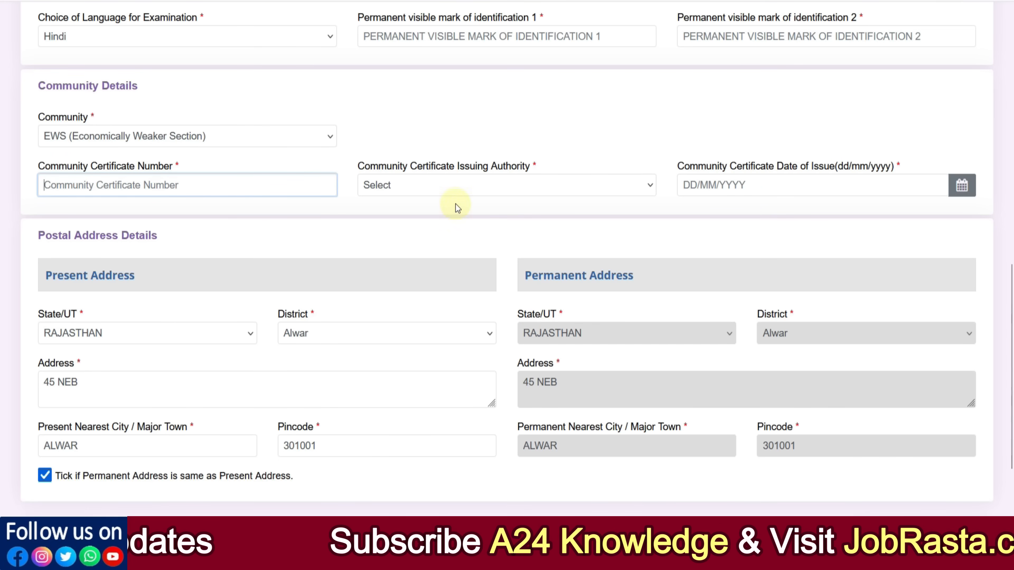
click(453, 194)
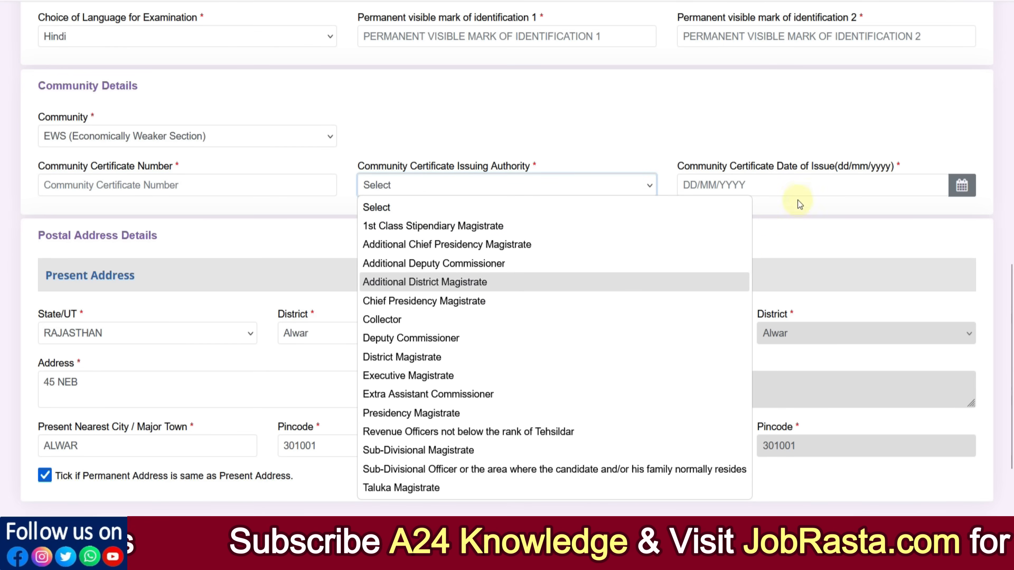
click(796, 187)
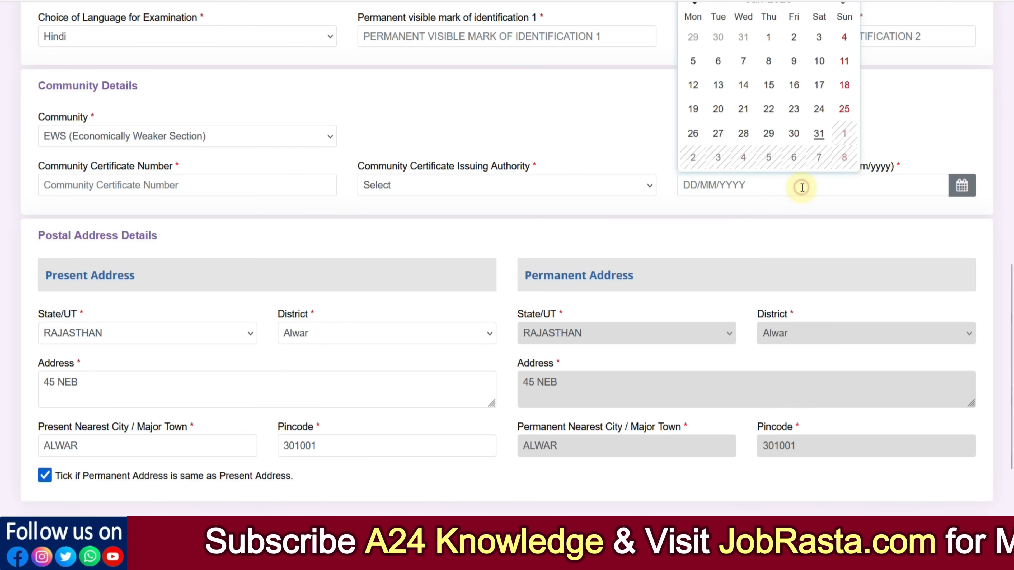
Step: Switch the community to SC (Scheduled Caste) and accept the reservation notice
click(158, 137)
click(136, 196)
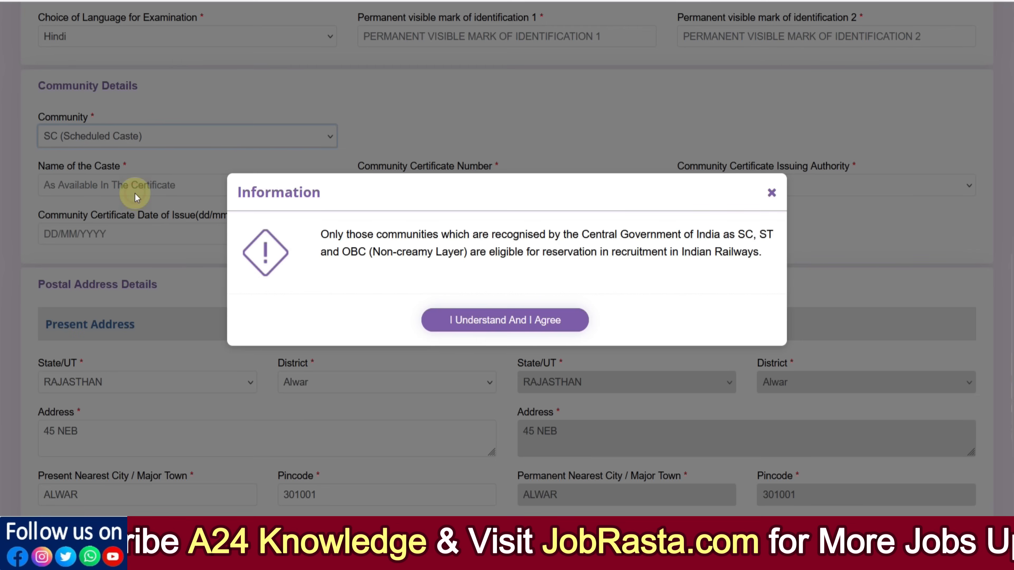
click(515, 321)
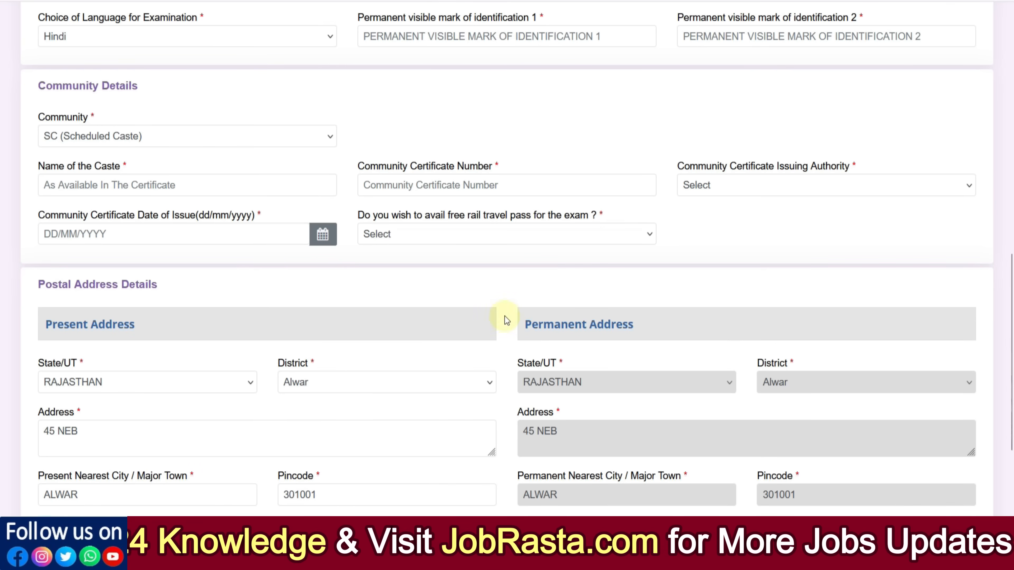
Step: Set the community certificate issuing authority to Taluka Magistrate and the issuing state/UT to RAJASTHAN
click(162, 186)
click(421, 186)
click(735, 192)
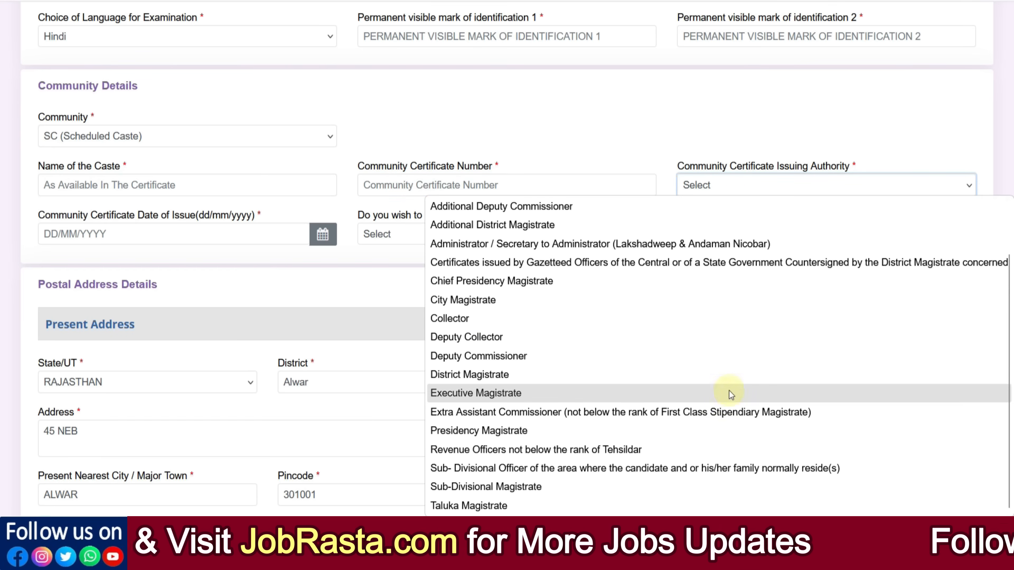
click(595, 507)
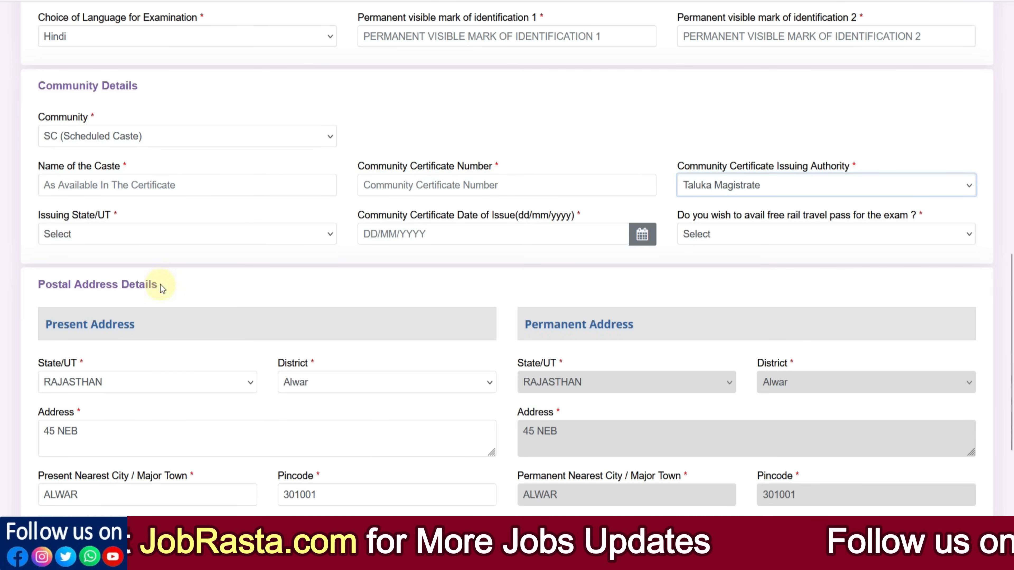
click(135, 234)
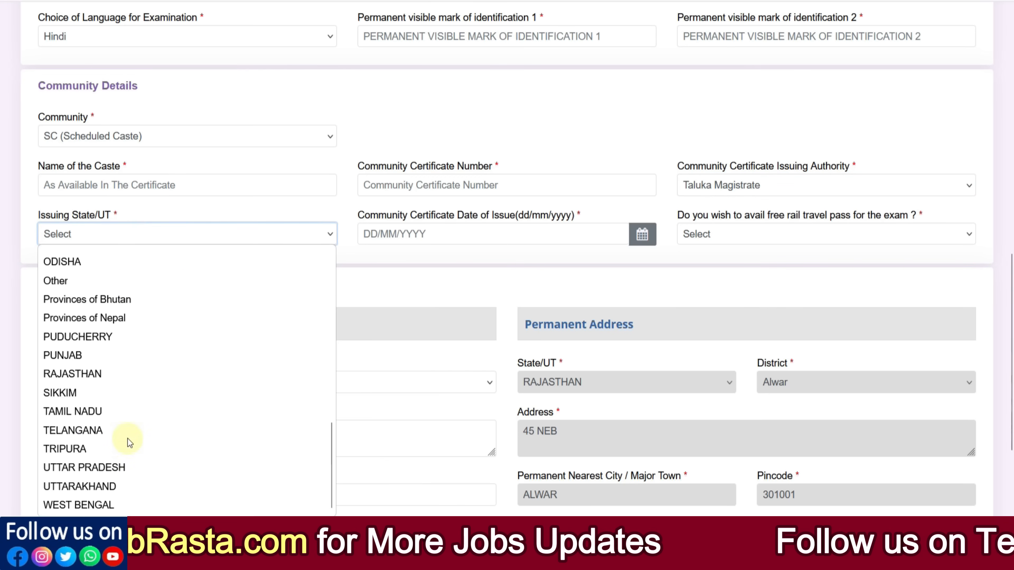
click(104, 375)
Step: Set the community certificate date of issue to 01/01/2026 and choose Yes for the free rail travel pass
click(430, 236)
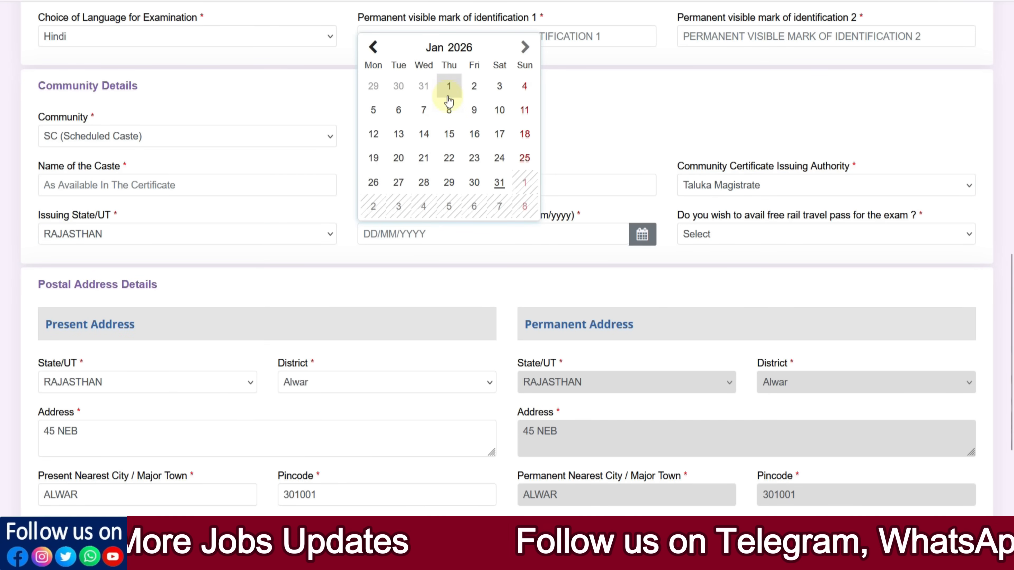
click(449, 86)
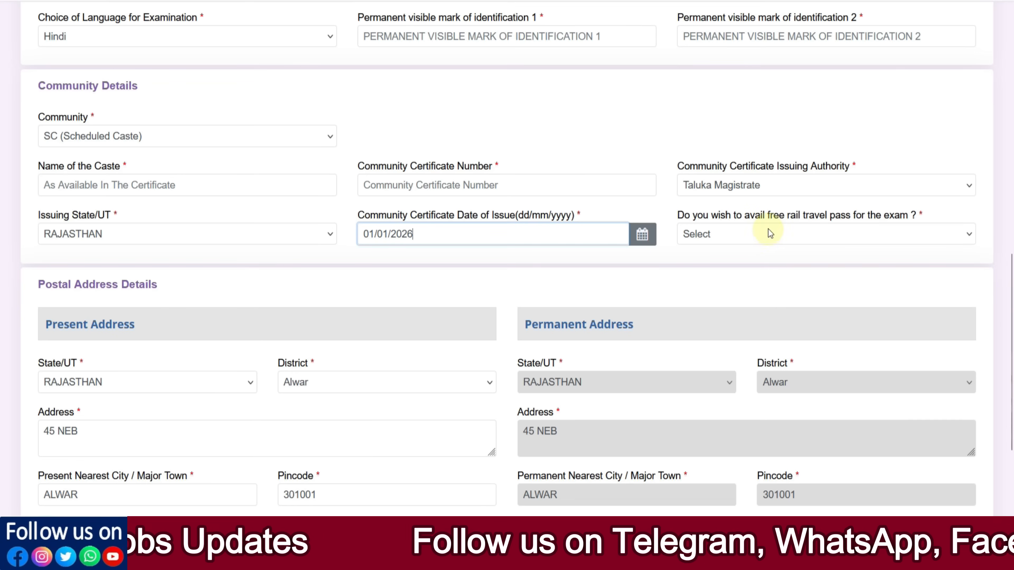
click(733, 242)
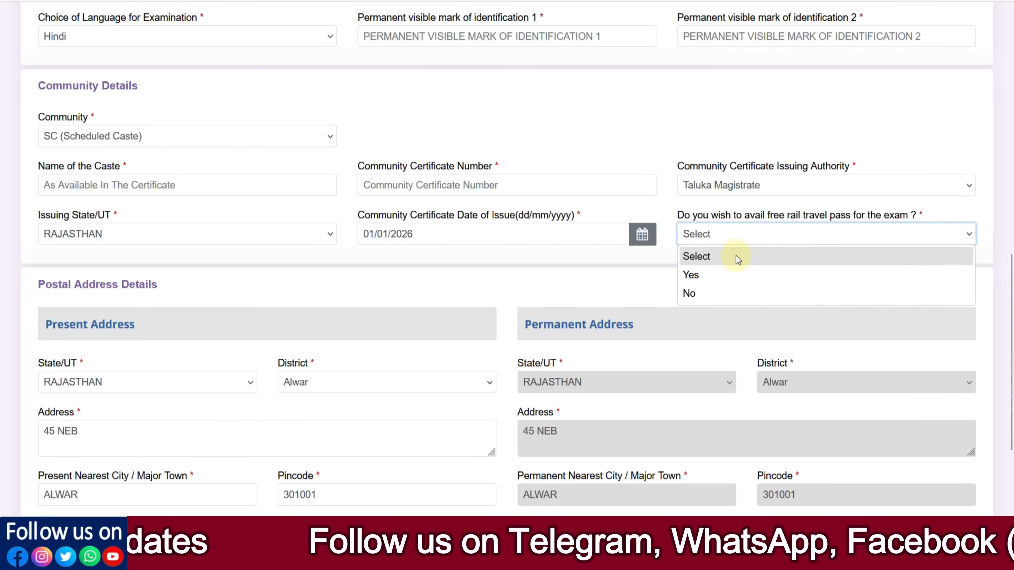
click(745, 277)
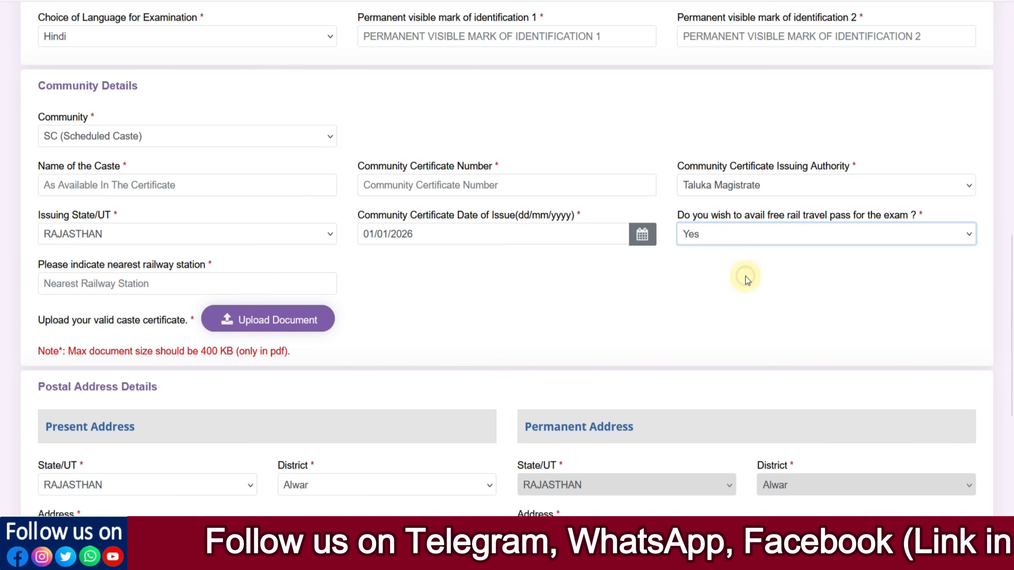
click(98, 291)
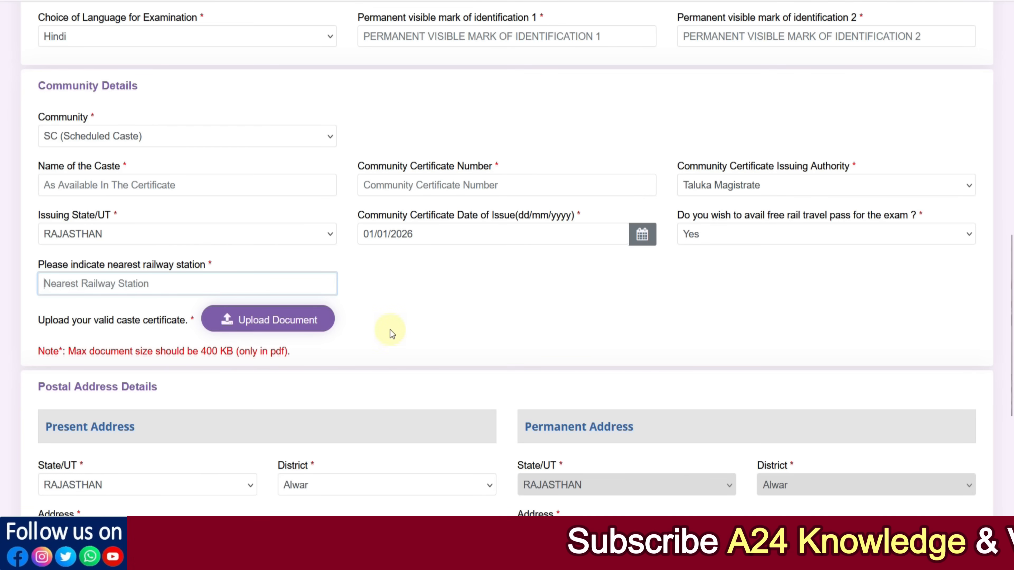
Step: Review the present and permanent postal address fields without changing them
scroll(391, 331, down, 5)
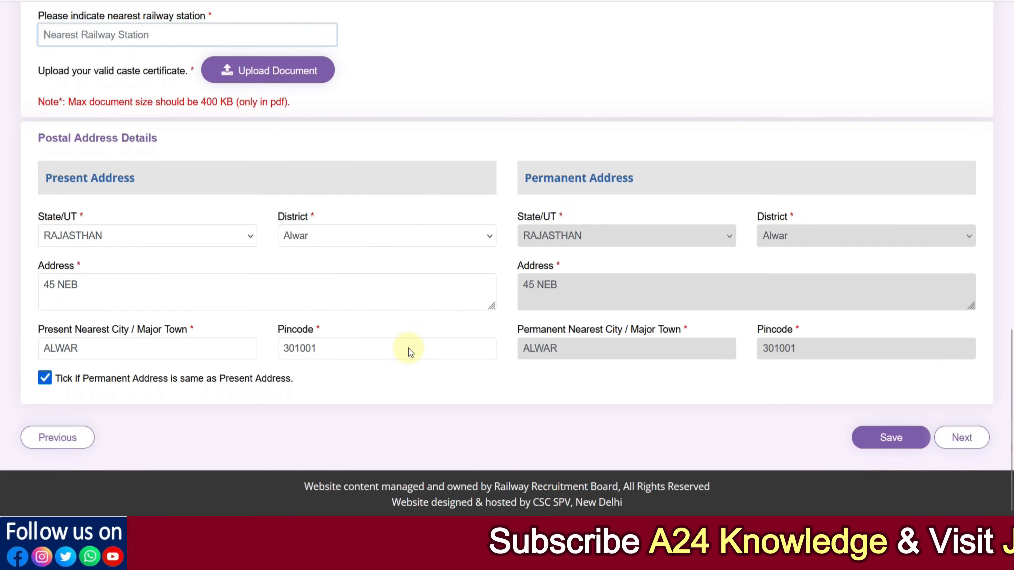
click(139, 240)
click(308, 237)
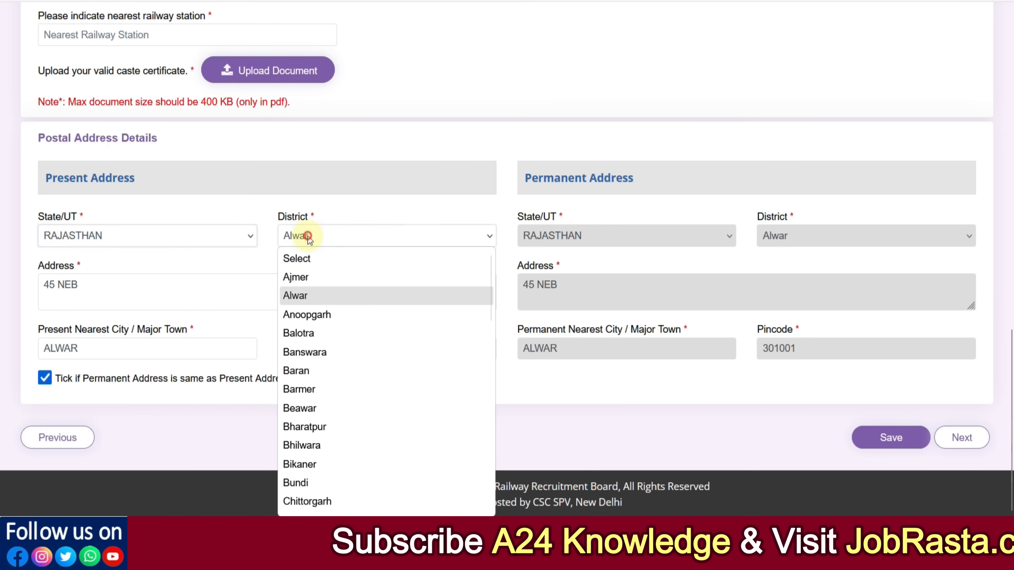
click(128, 281)
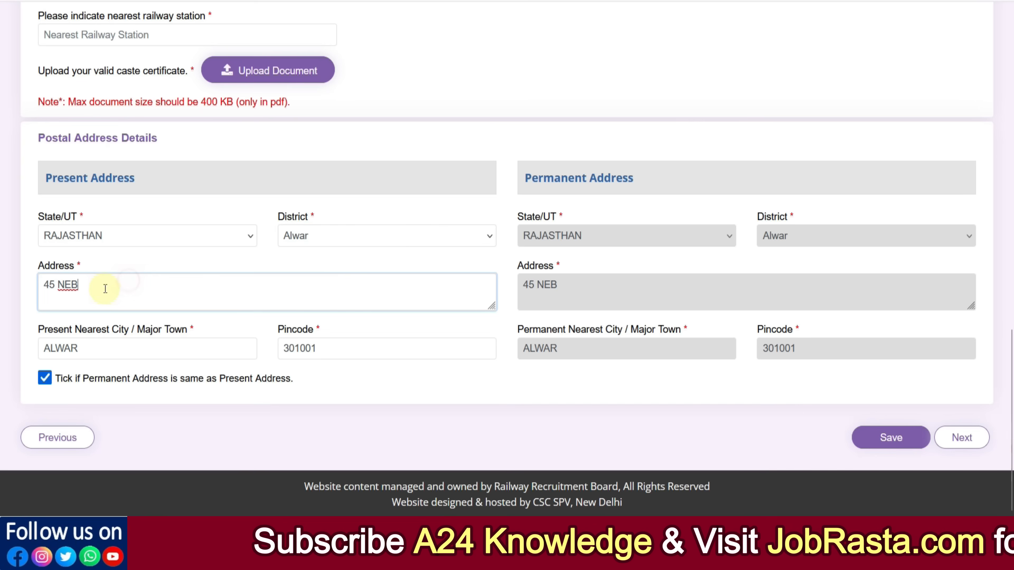
click(112, 354)
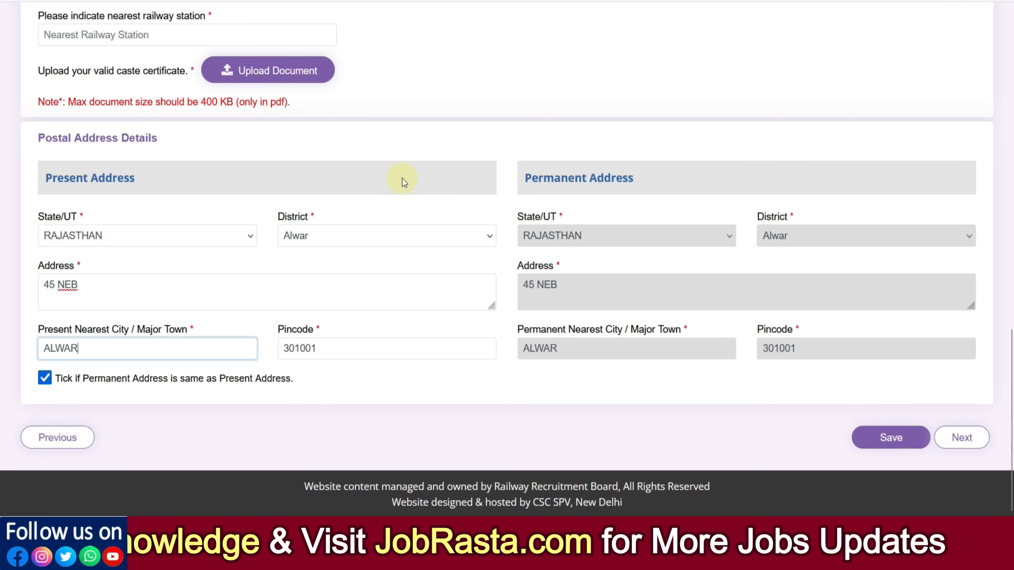
click(46, 381)
click(45, 382)
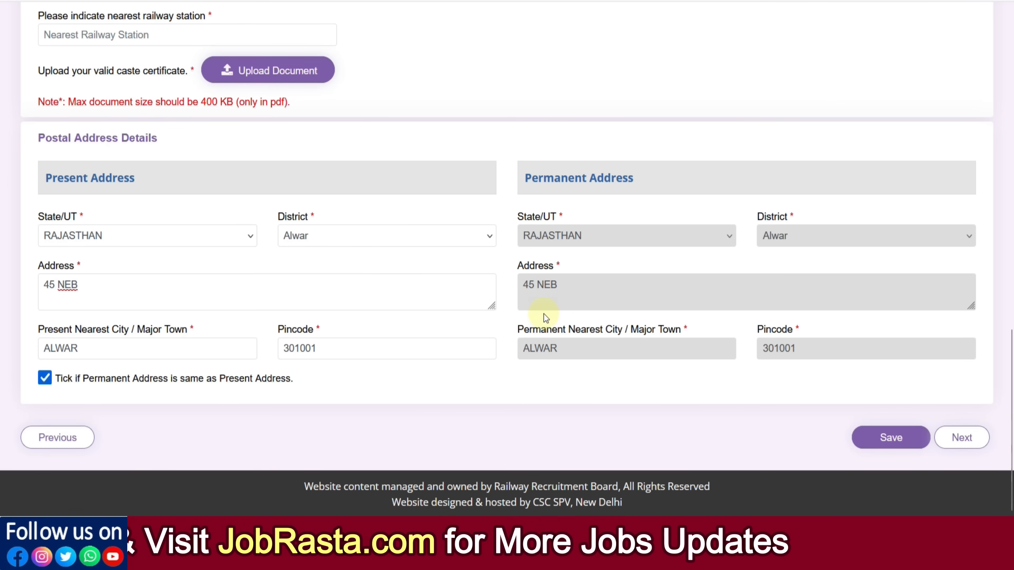
Step: Save the form, continue to the next page and close the information notice
click(888, 436)
click(975, 448)
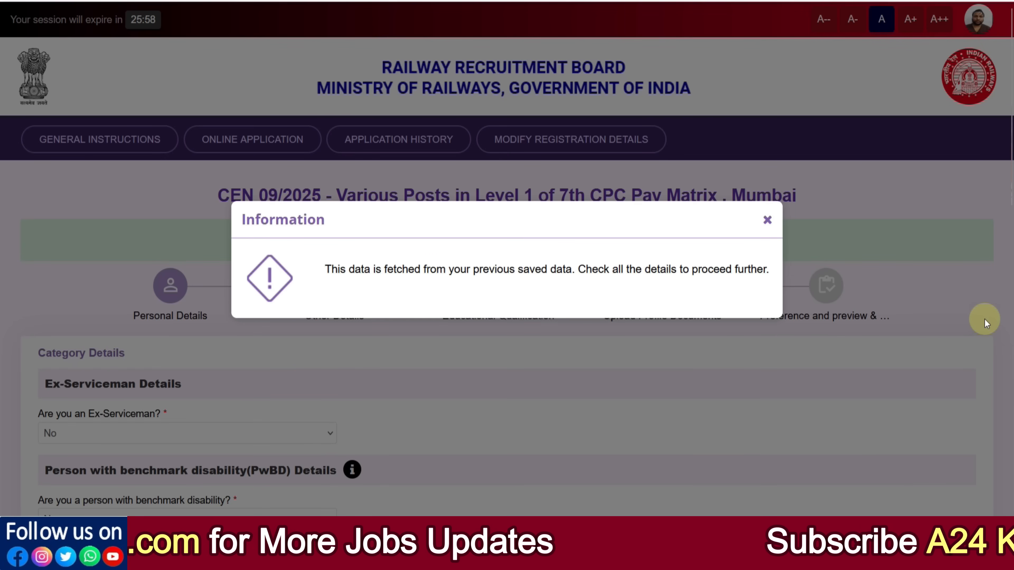
click(767, 220)
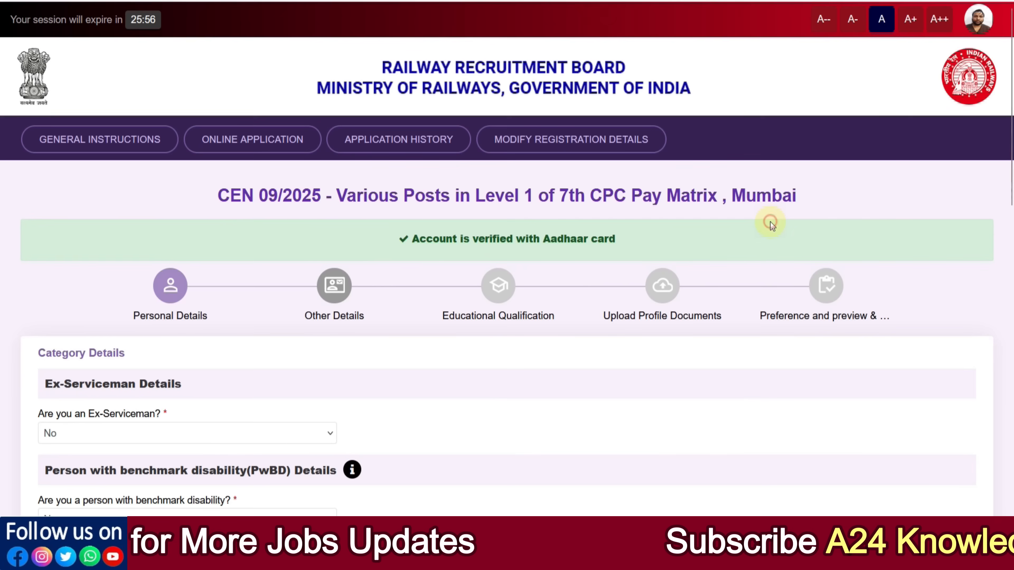
Step: Mark the candidate as an Ex-Serviceman and open the defence service choices without picking one
scroll(407, 318, down, 2)
scroll(406, 323, down, 2)
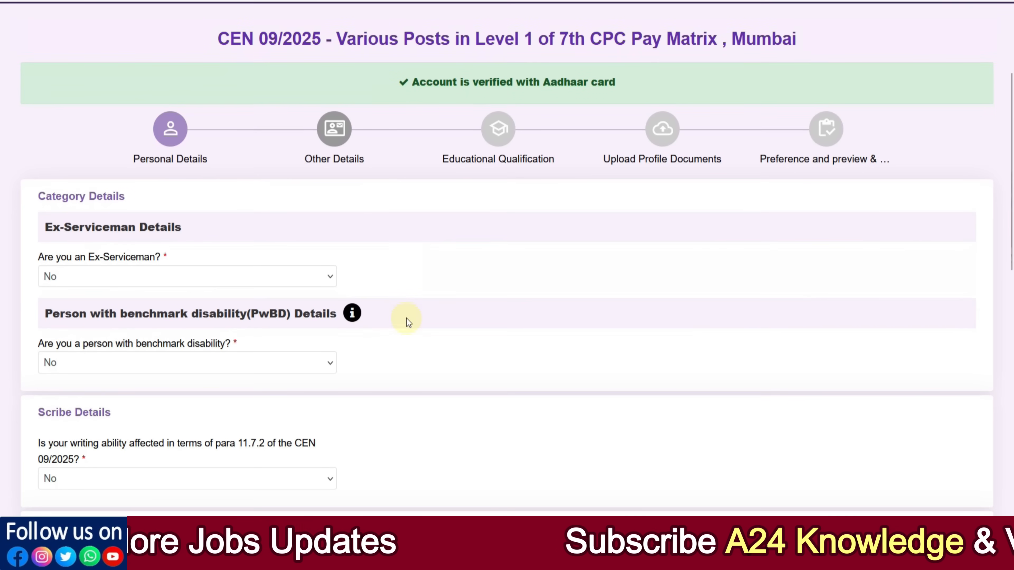
click(130, 277)
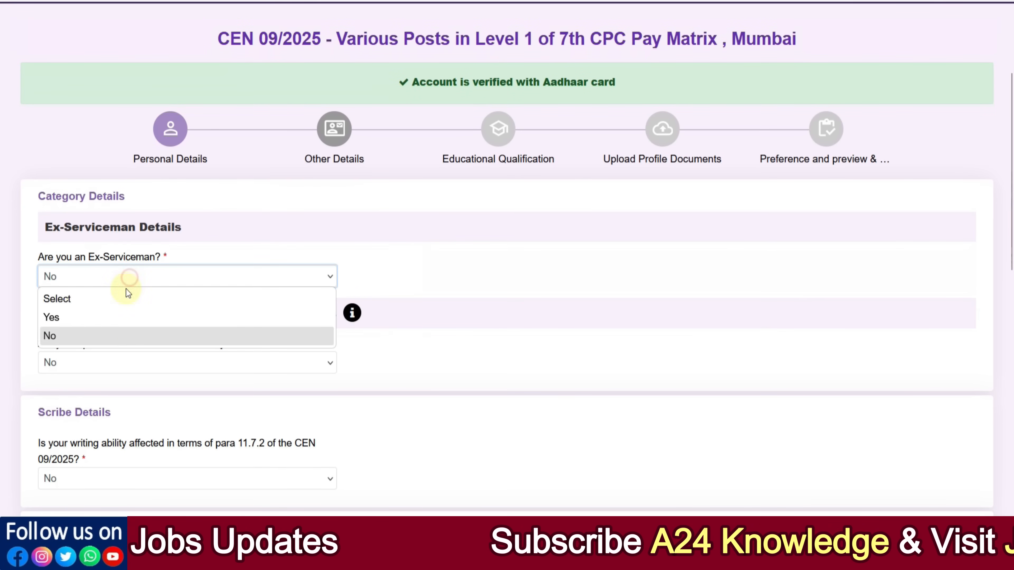
click(118, 316)
click(393, 278)
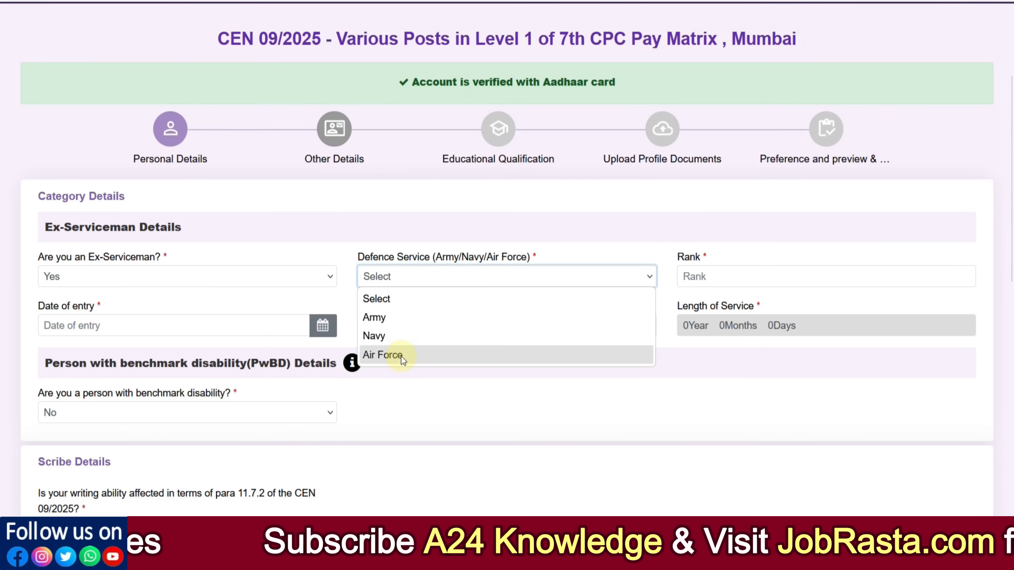
click(713, 278)
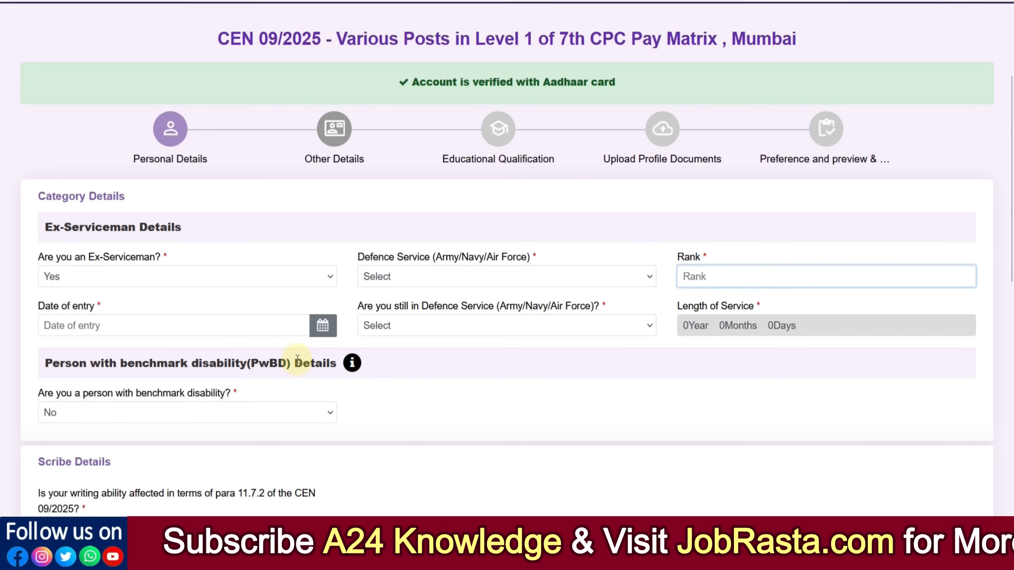
Step: Answer Yes, then No, to whether the candidate is still in defence service
click(204, 329)
click(395, 327)
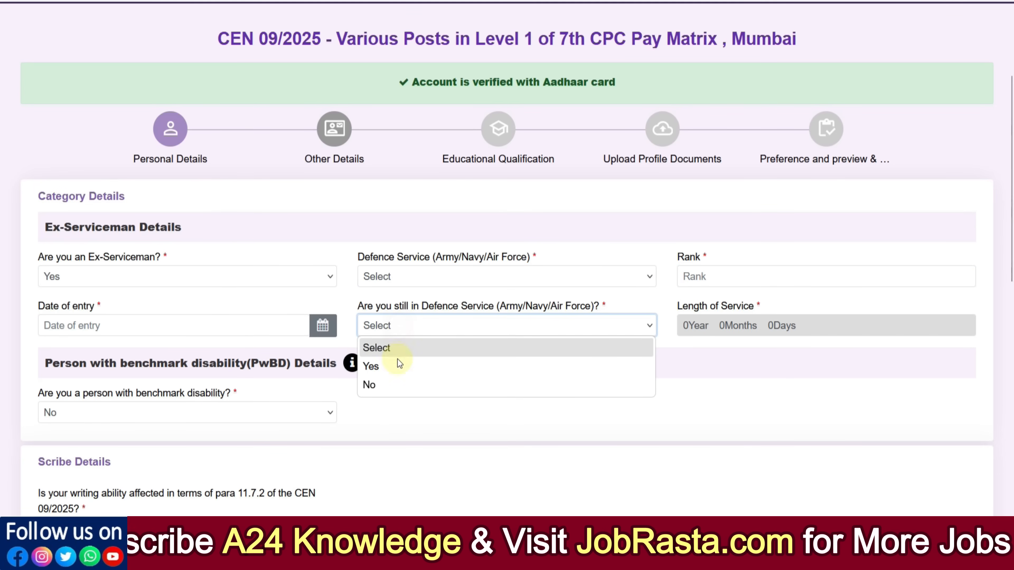
click(397, 359)
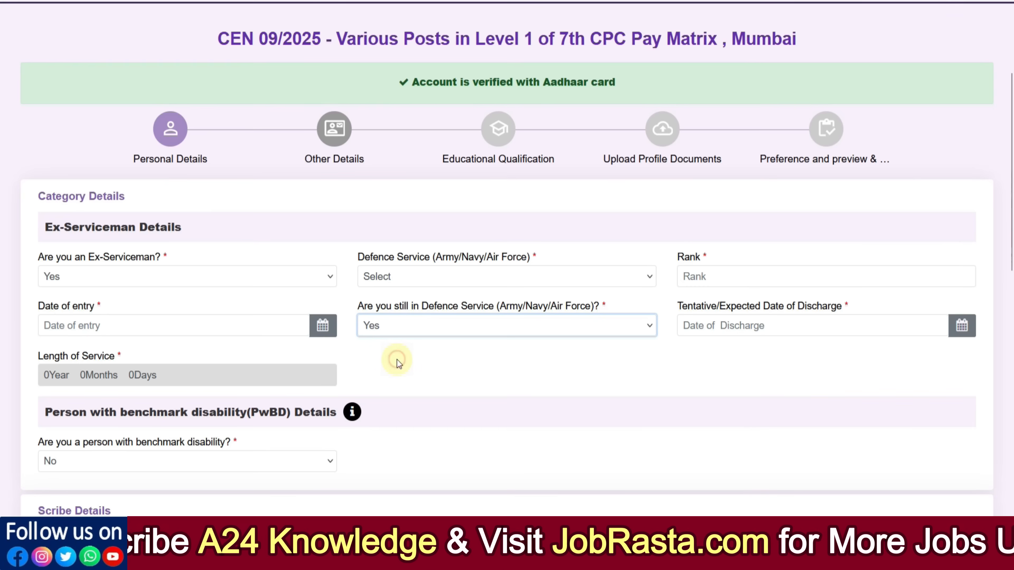
click(726, 326)
click(396, 327)
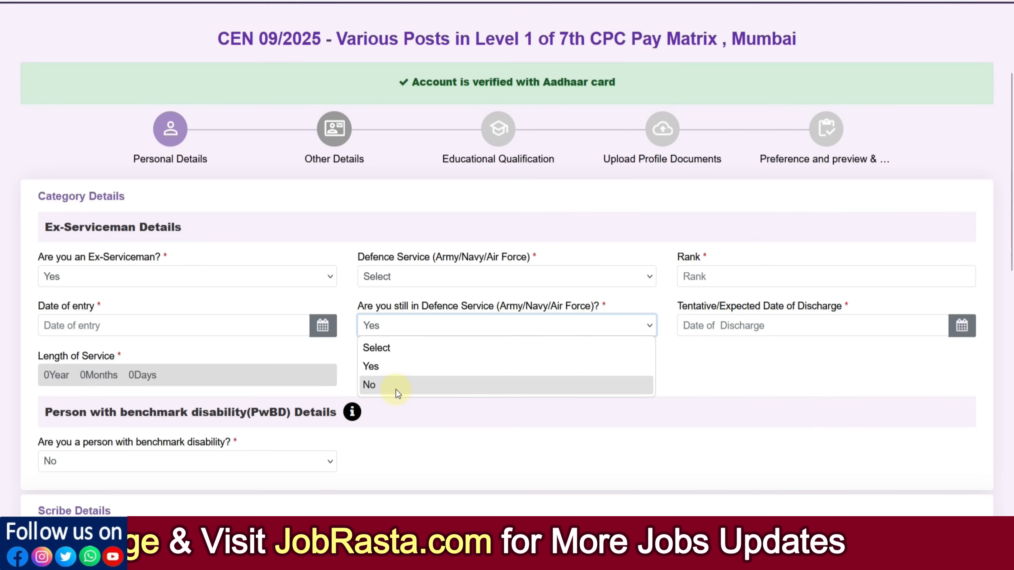
click(397, 385)
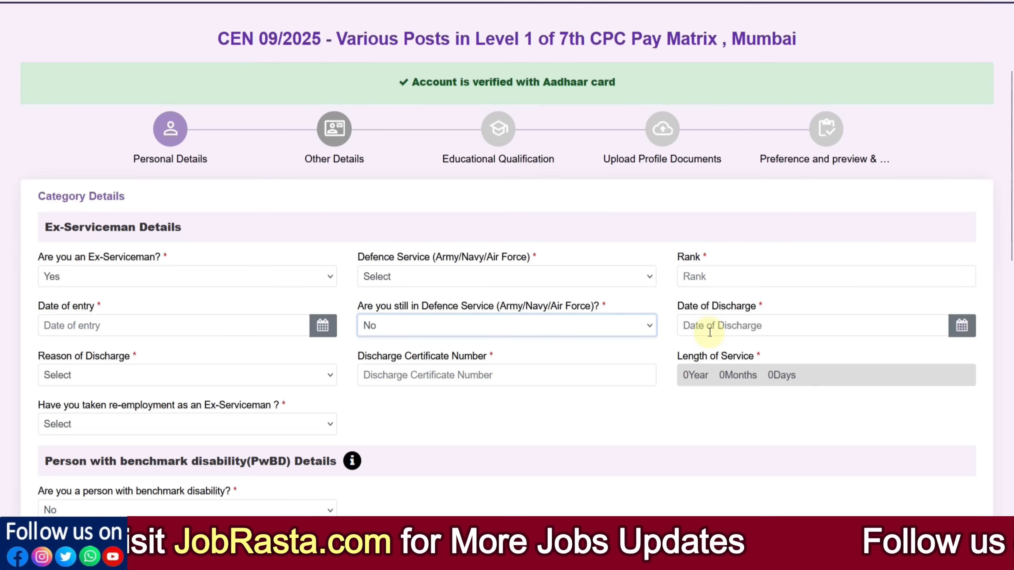
Step: Inspect the discharge reason and re-employment options without selecting anything
click(276, 373)
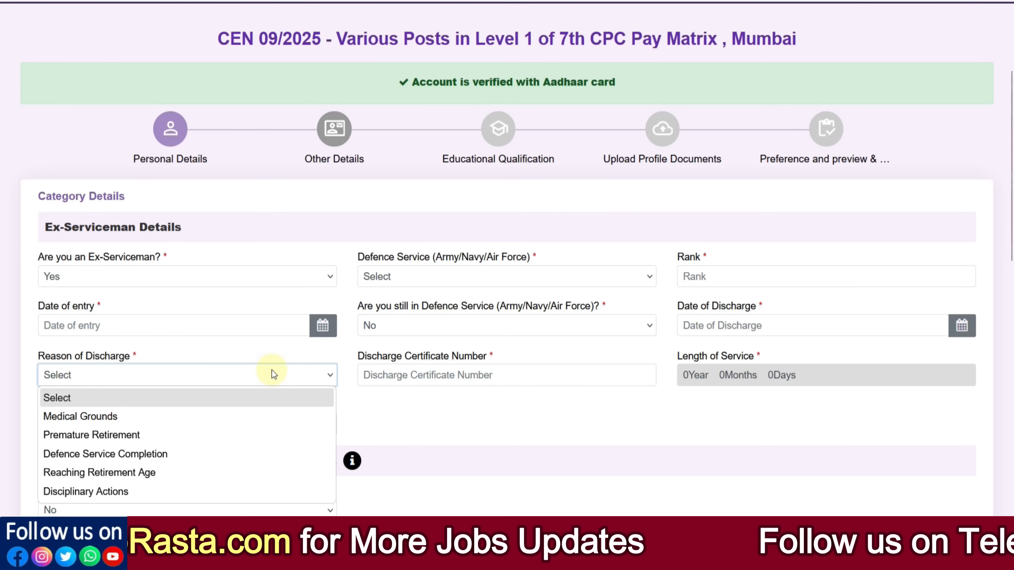
click(418, 380)
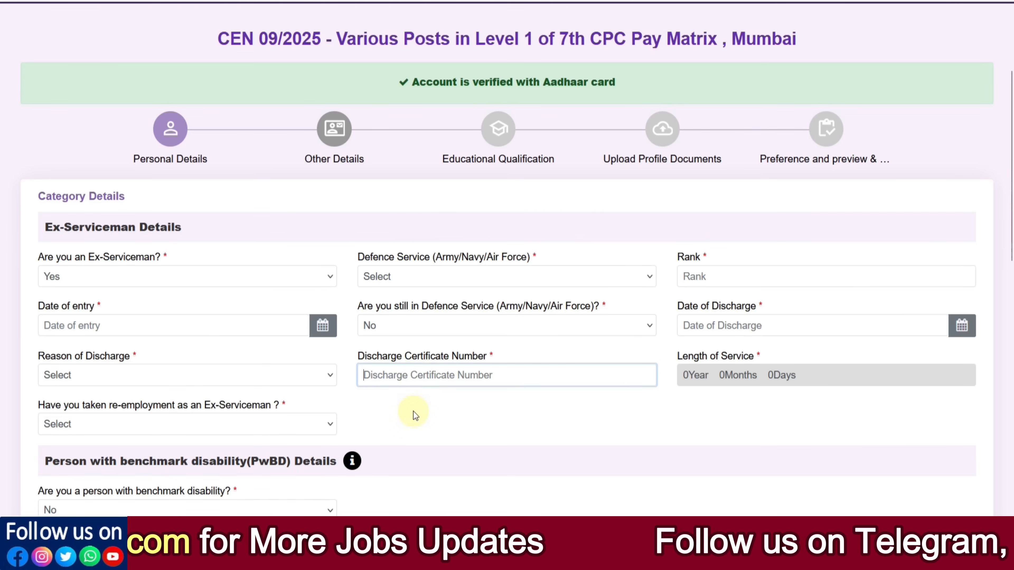
scroll(414, 411, down, 2)
click(170, 354)
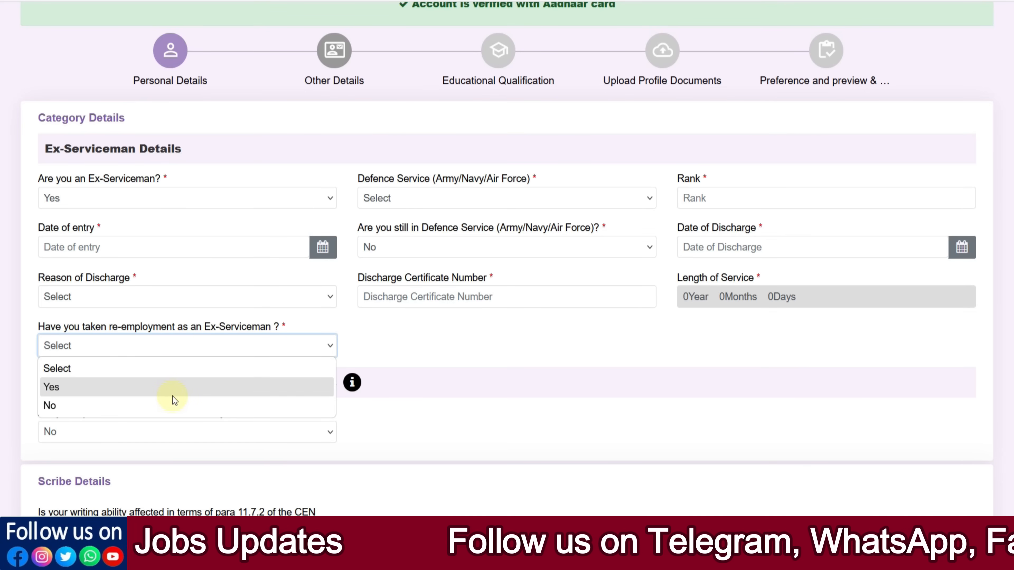
click(411, 367)
Step: Set the Ex-Serviceman answer back to No
scroll(157, 258, up, 2)
click(100, 283)
click(87, 331)
Step: Mark the candidate as a person with benchmark disability and choose Visual Impairment (VI) as the disability category
click(170, 368)
click(158, 403)
click(378, 362)
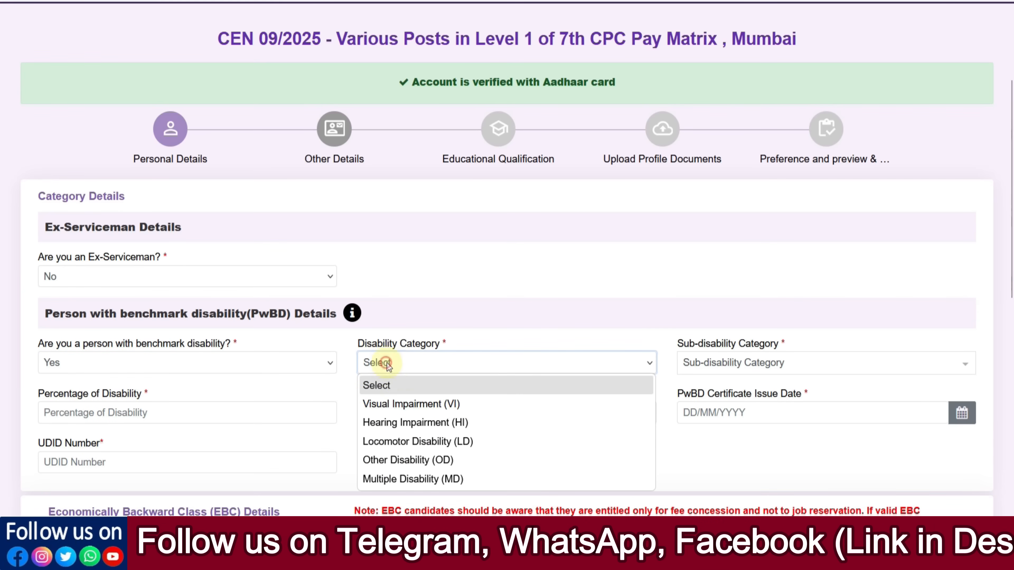
click(732, 372)
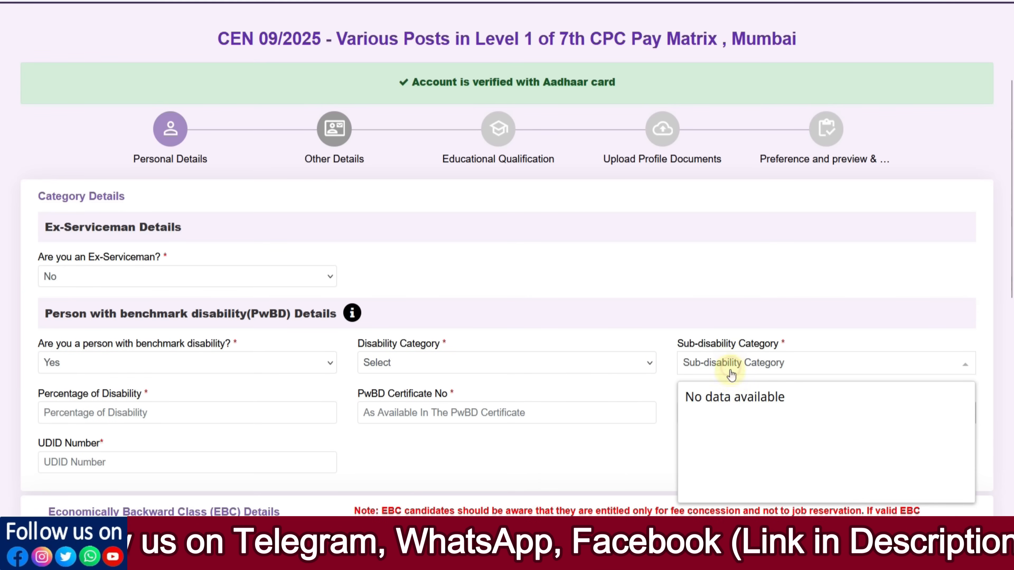
click(488, 362)
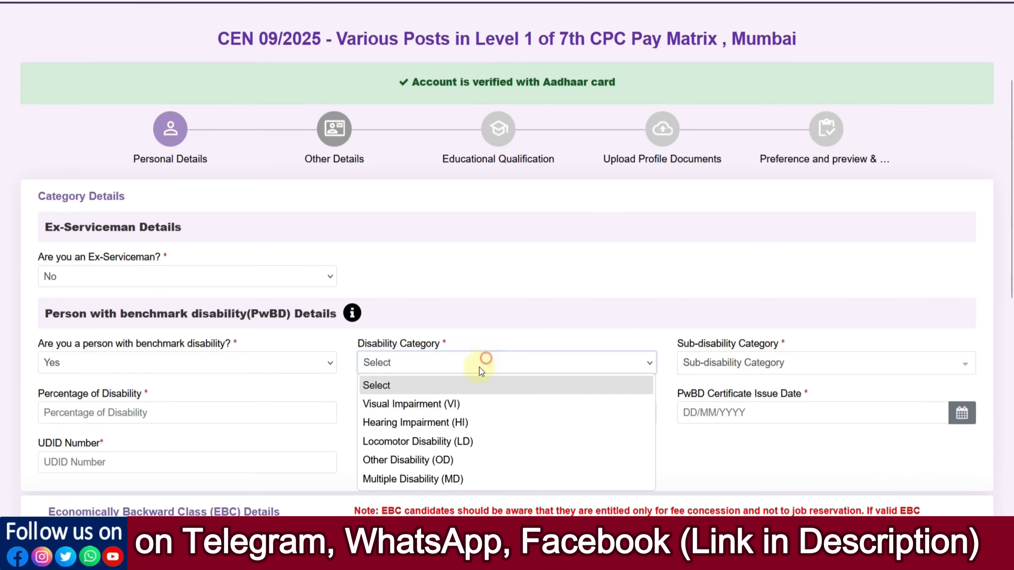
click(447, 403)
Step: Browse the sub-disability choices and PwBD fields, then set the benchmark disability answer back to No
click(697, 370)
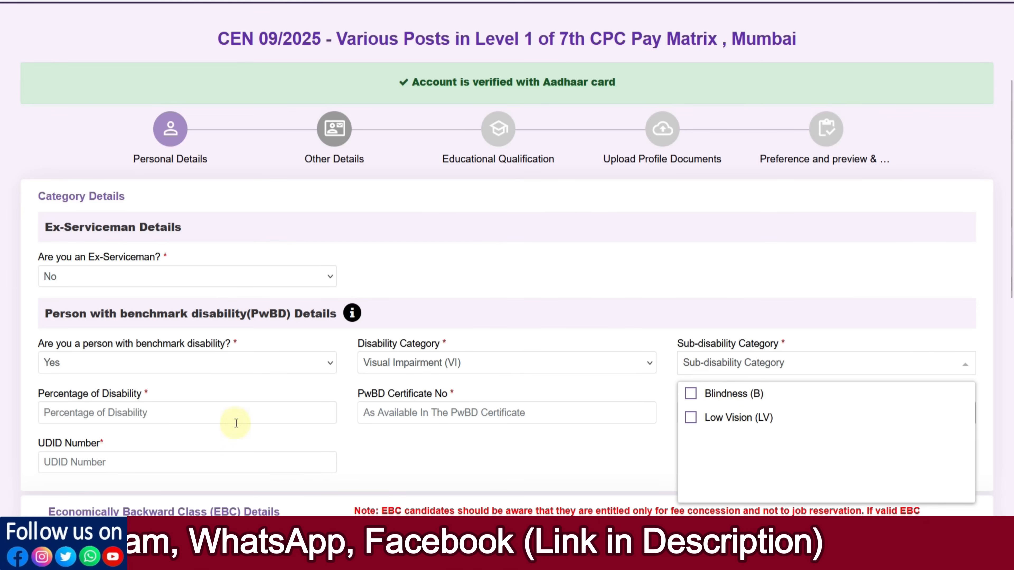
click(210, 416)
click(404, 414)
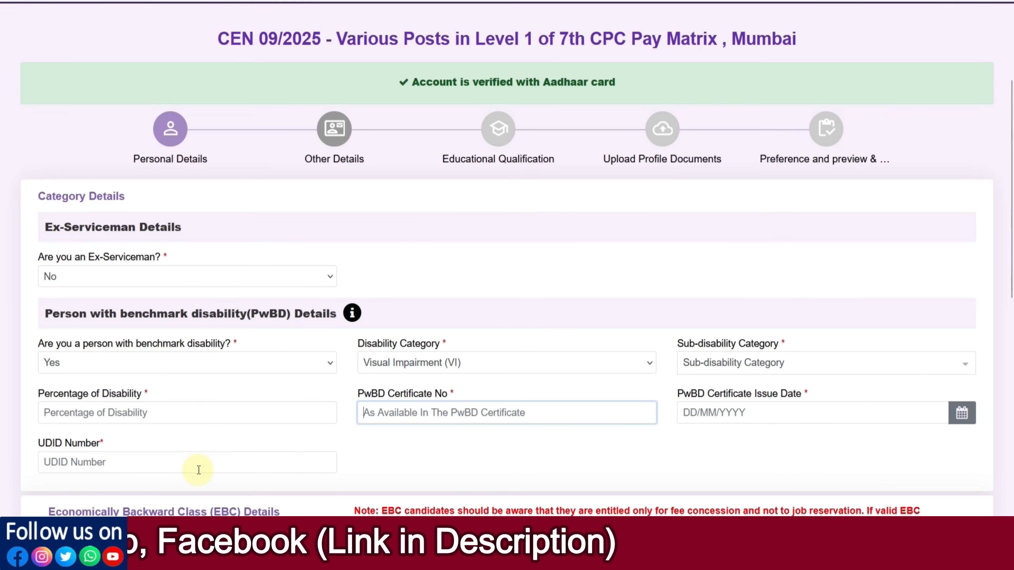
click(119, 374)
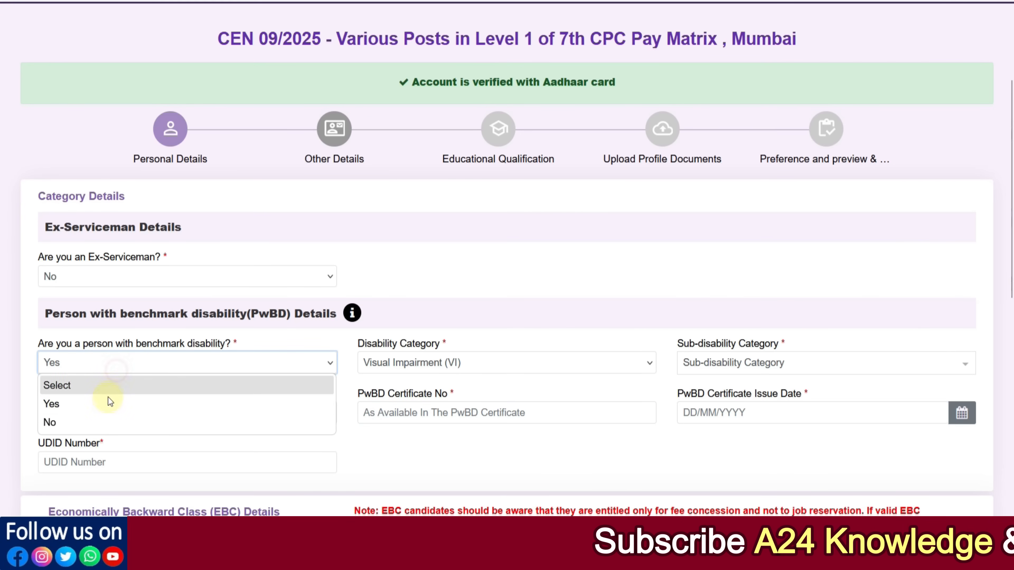
click(107, 419)
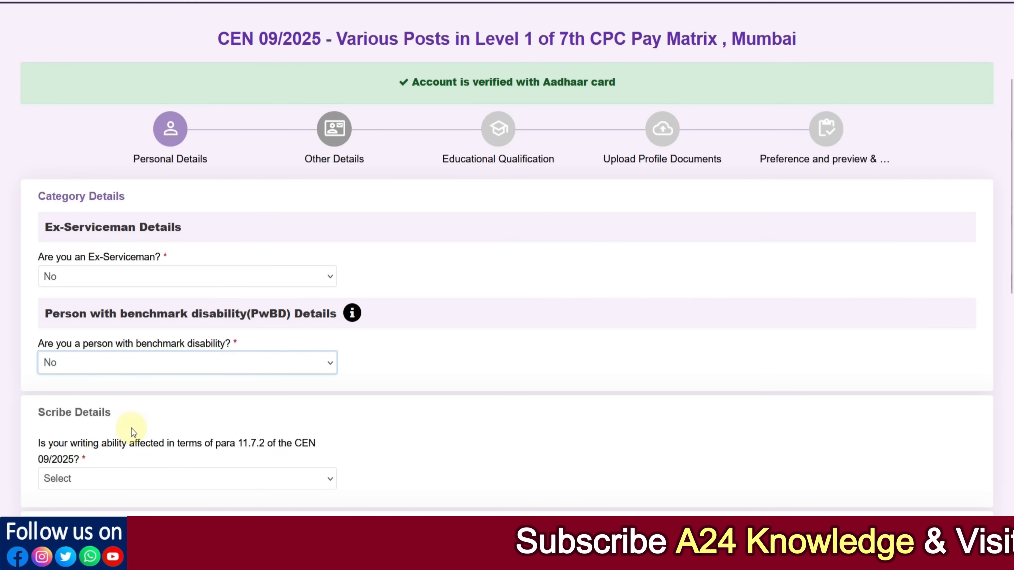
Step: Answer No to the scribe question about writing ability being affected
scroll(131, 428, down, 2)
click(95, 404)
click(87, 459)
scroll(135, 451, down, 2)
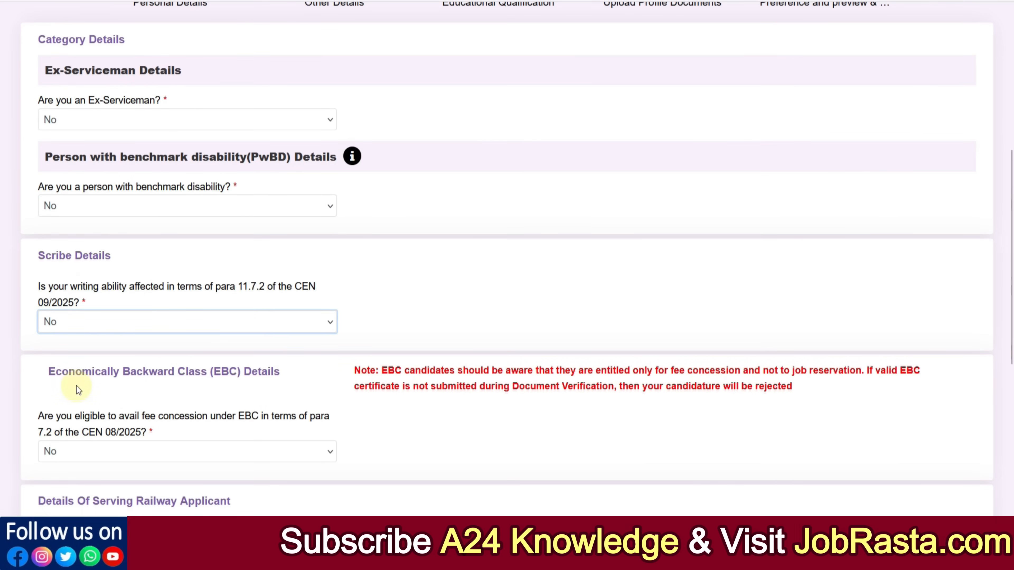
Step: Set EBC fee concession eligibility to Yes and accept the EBC information notice
click(148, 449)
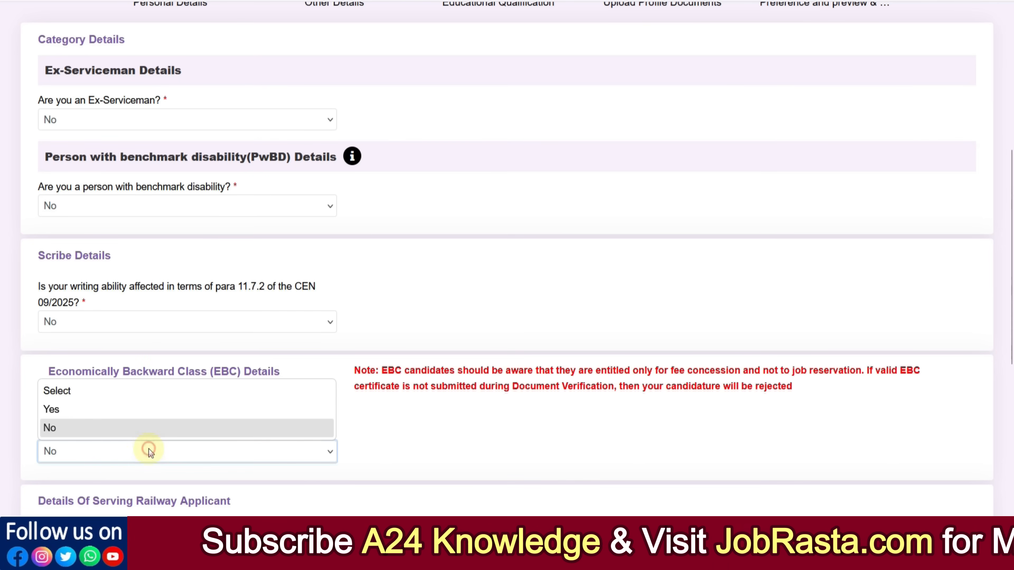
click(75, 415)
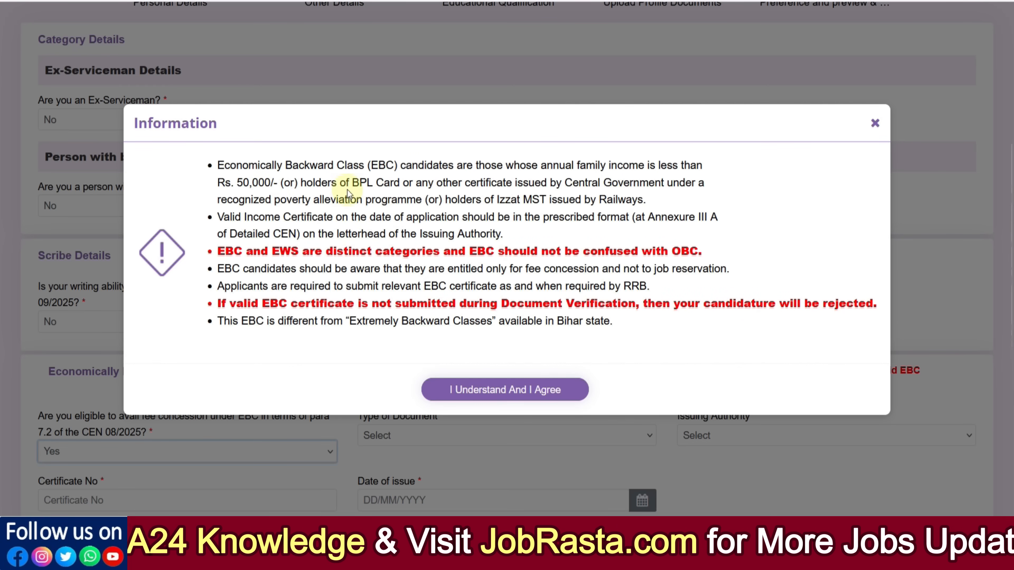
click(493, 388)
drag(1012, 219, 1011, 239)
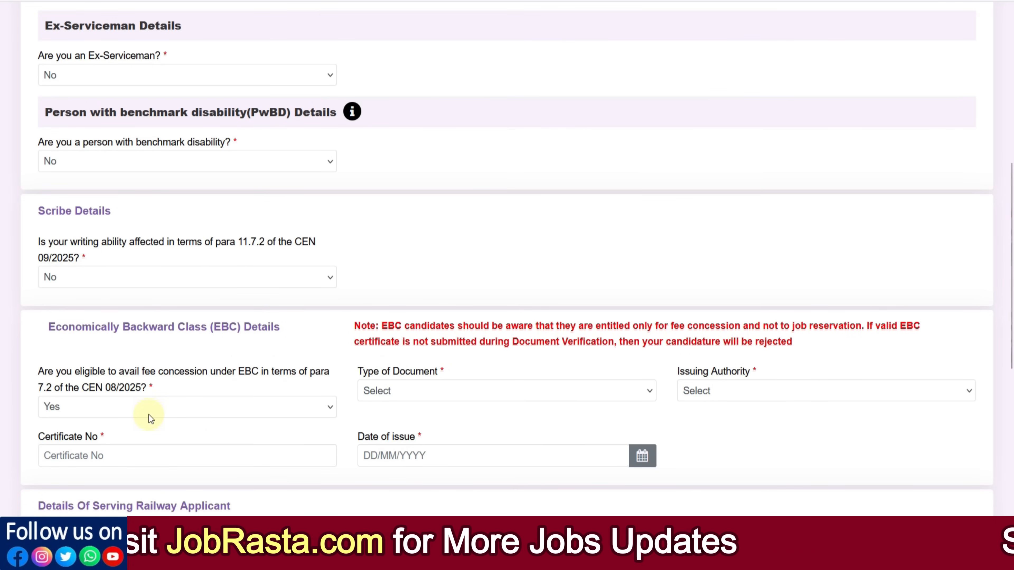
Step: Look over the EBC document type choices, then set EBC eligibility back to No
click(400, 391)
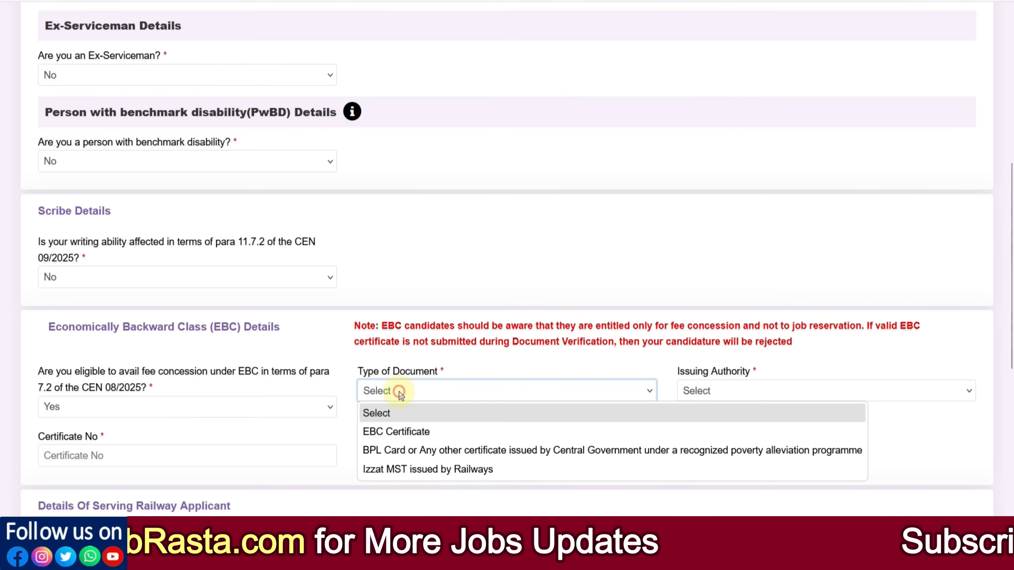
click(183, 412)
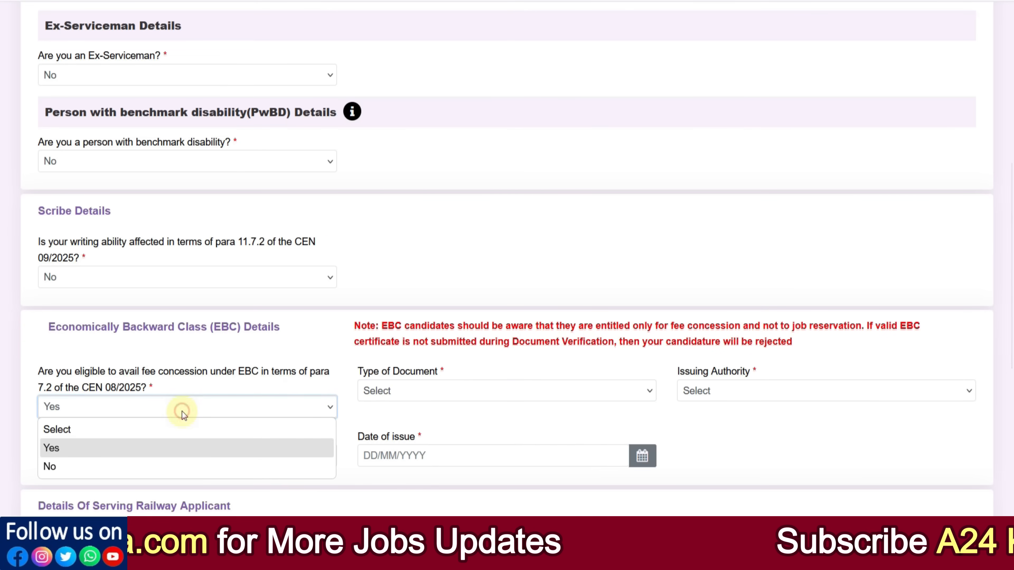
click(101, 466)
Step: Answer No to being an employee of Indian Railways
scroll(1012, 220, down, 1)
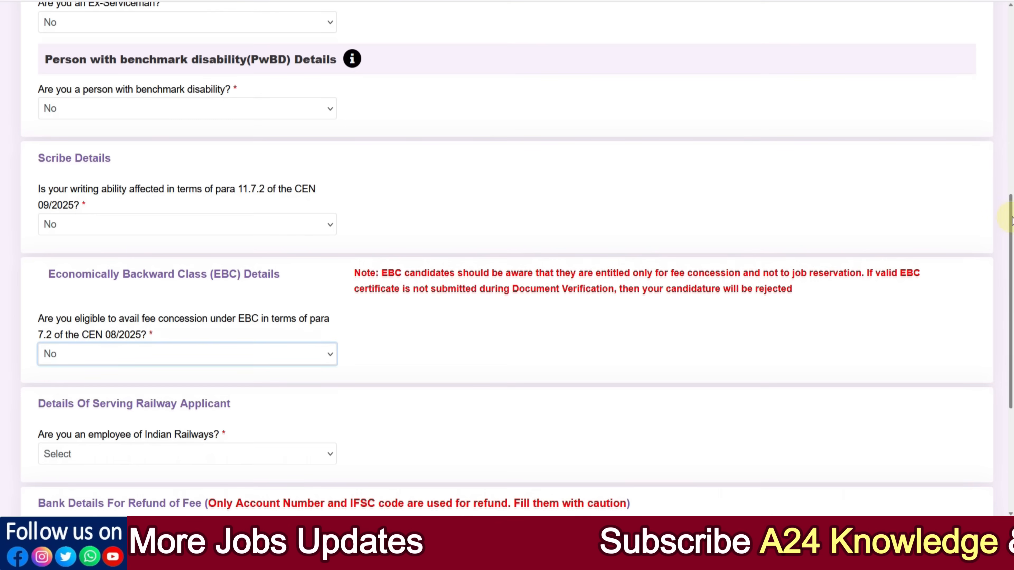
click(152, 455)
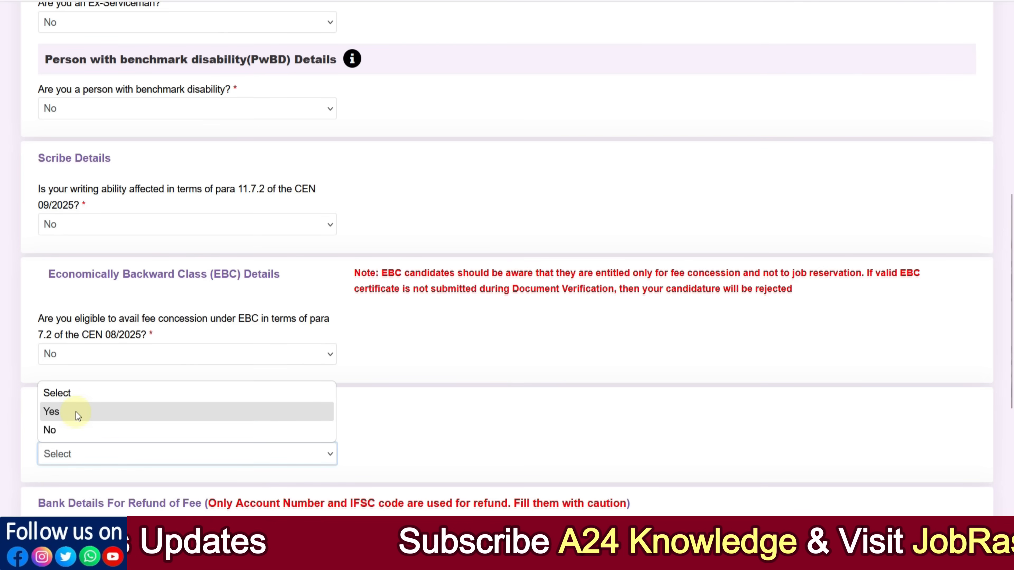
click(76, 430)
drag(1009, 303, 1011, 335)
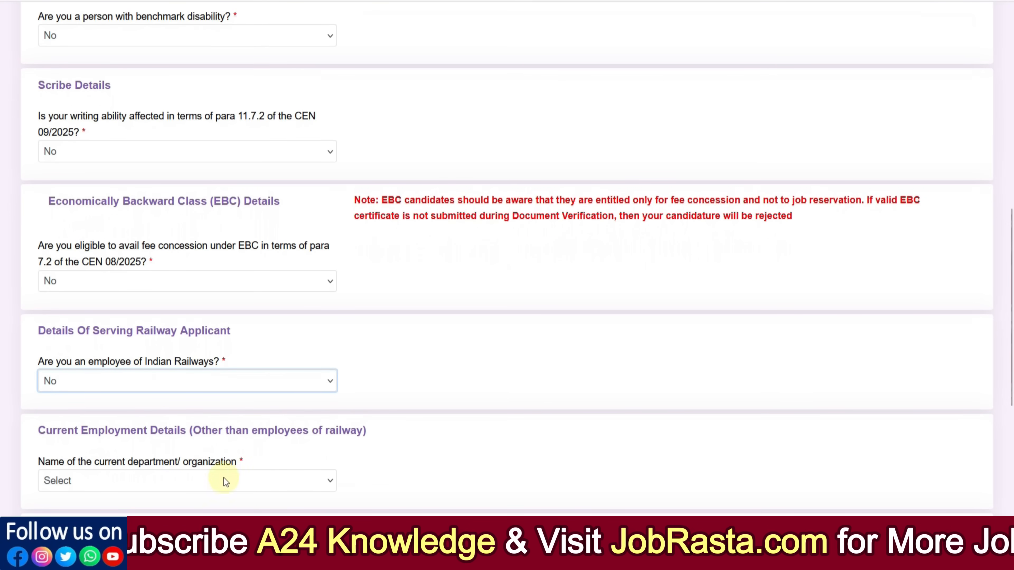
Step: Set the current department/organization to Not Applicable
click(158, 477)
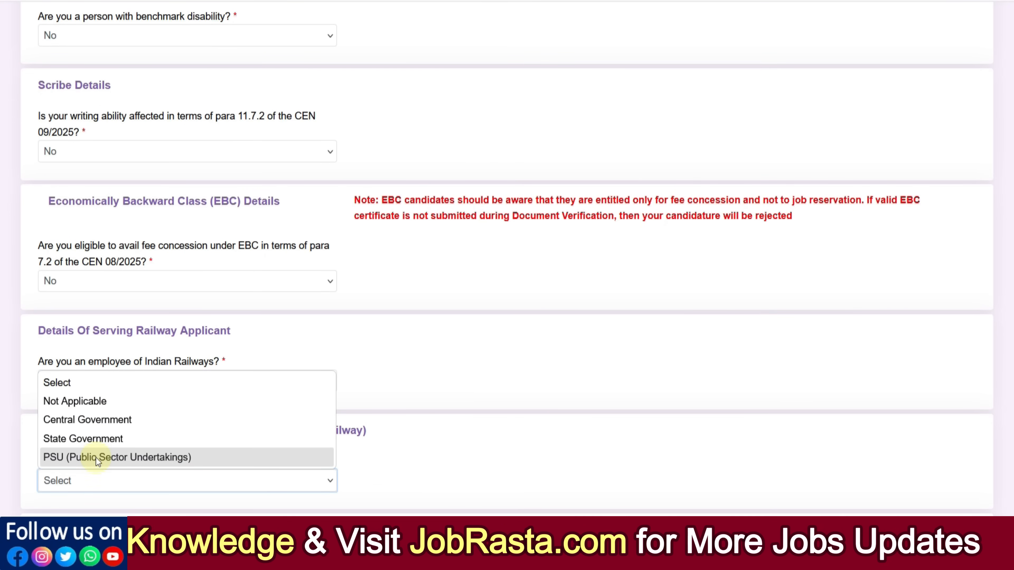
click(80, 402)
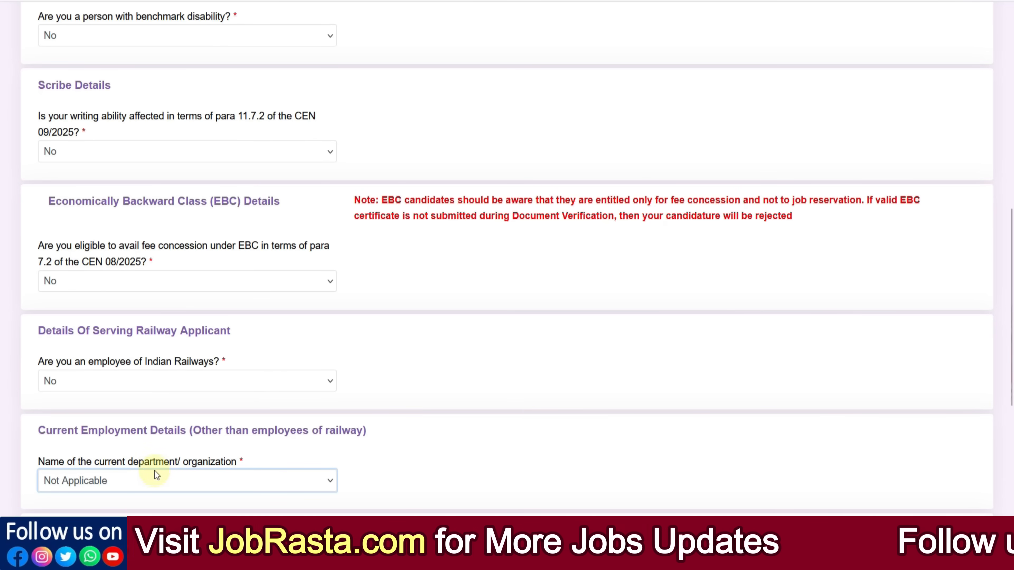
Step: Save the other details and move on to the Educational Qualification page
scroll(463, 431, down, 5)
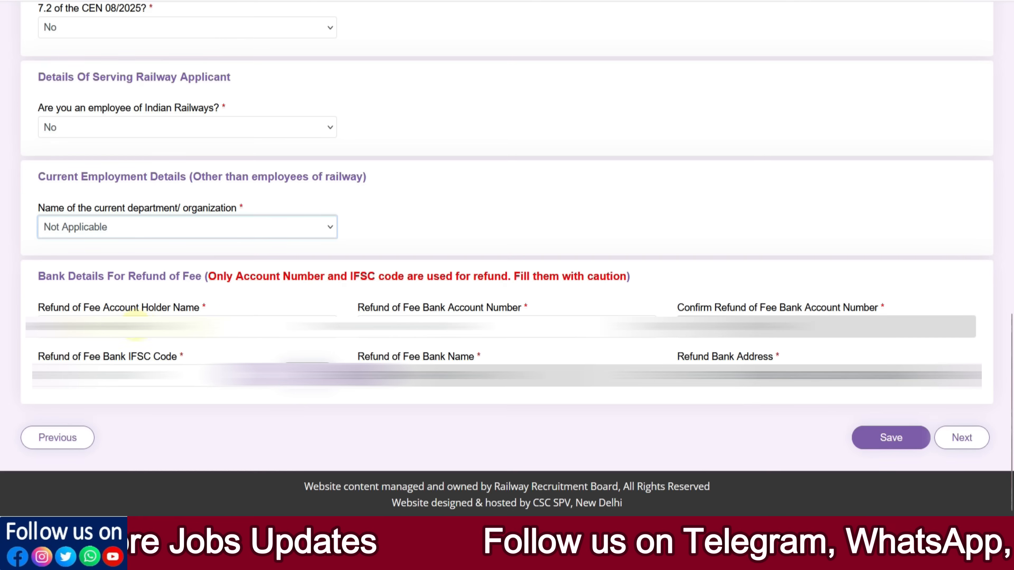
click(134, 327)
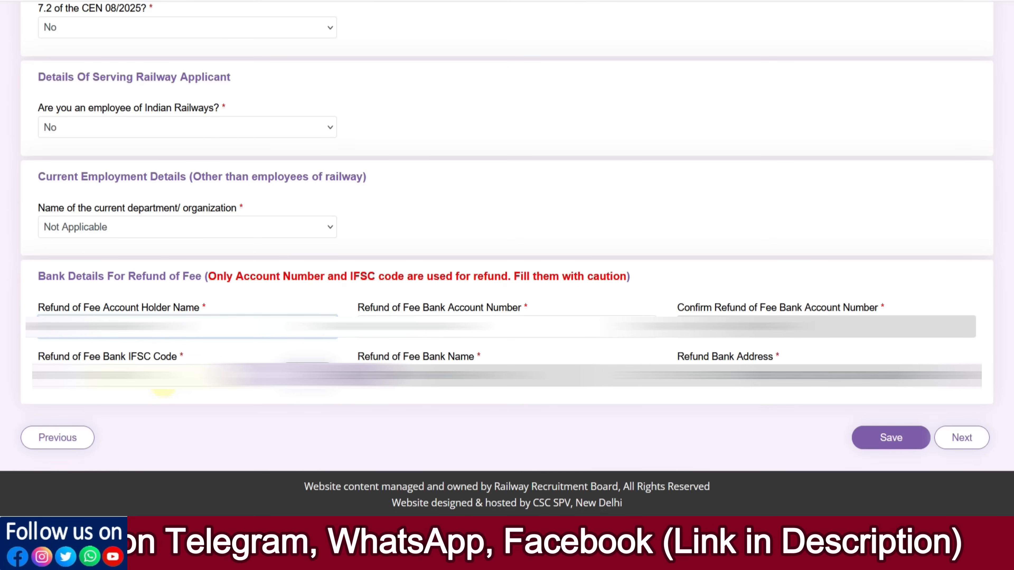
click(900, 446)
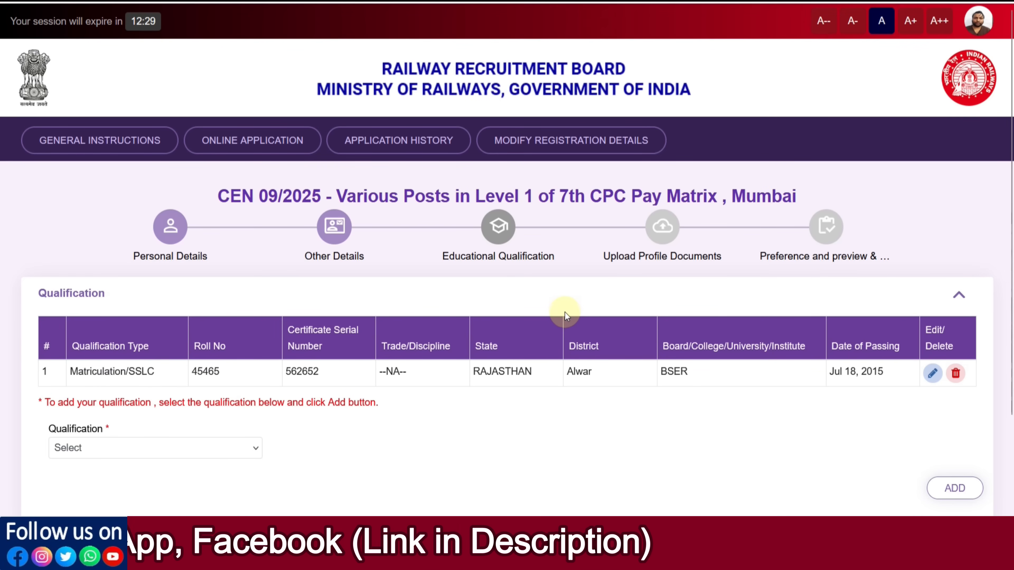
Step: Try to pick Matriculation/SSLC as a new qualification and dismiss the resulting notice
scroll(568, 315, down, 2)
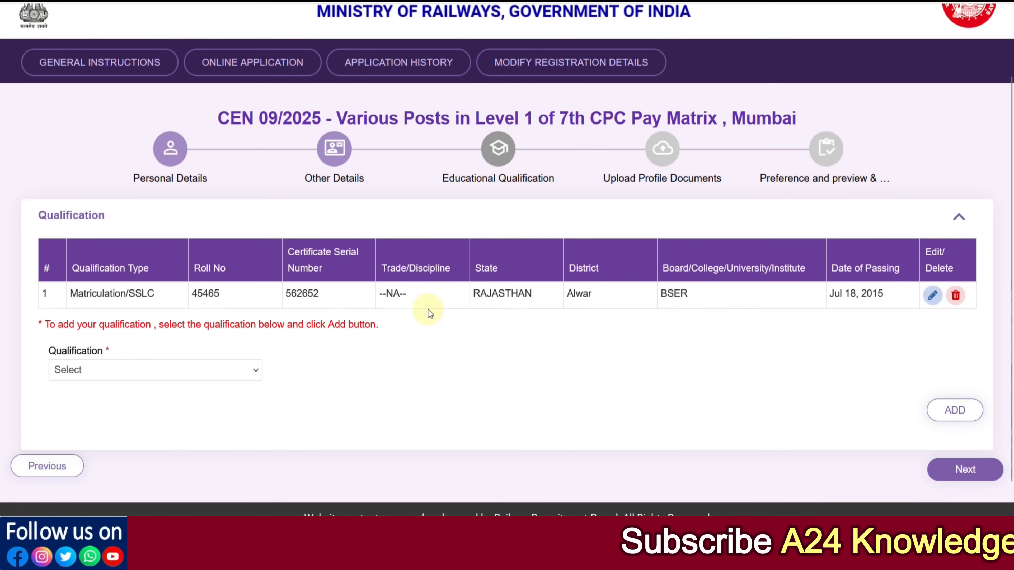
click(248, 377)
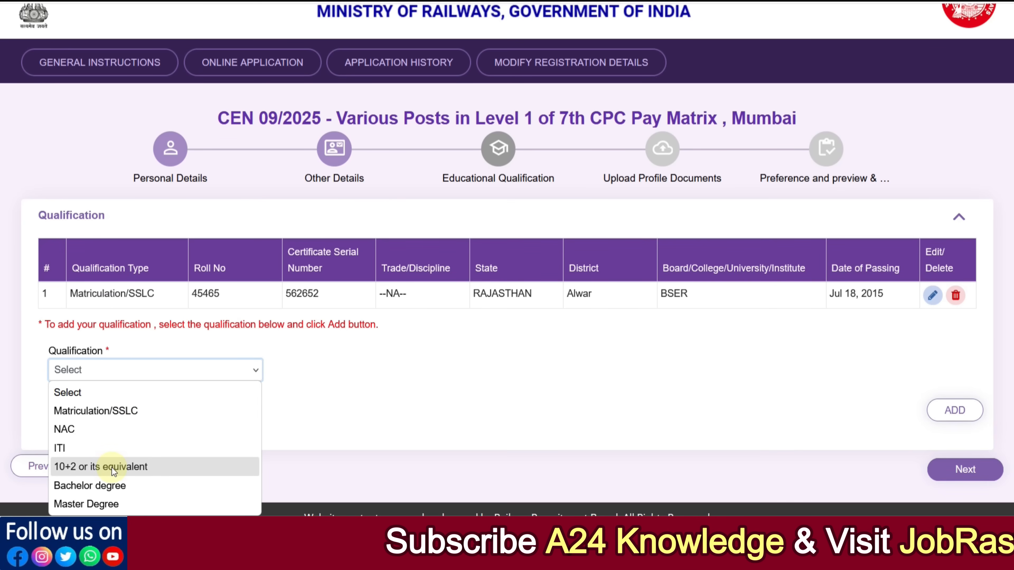
click(340, 408)
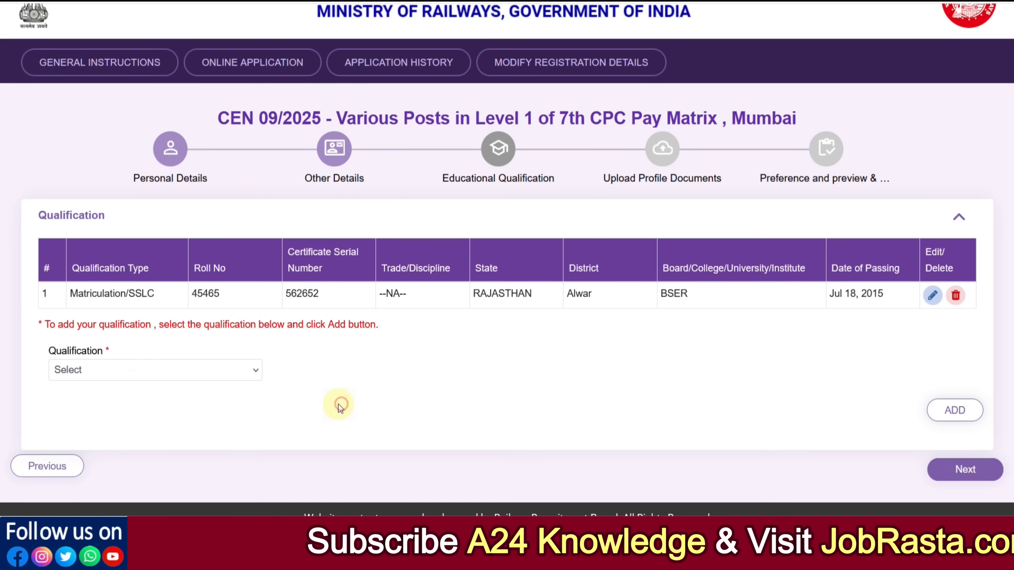
click(202, 361)
click(126, 411)
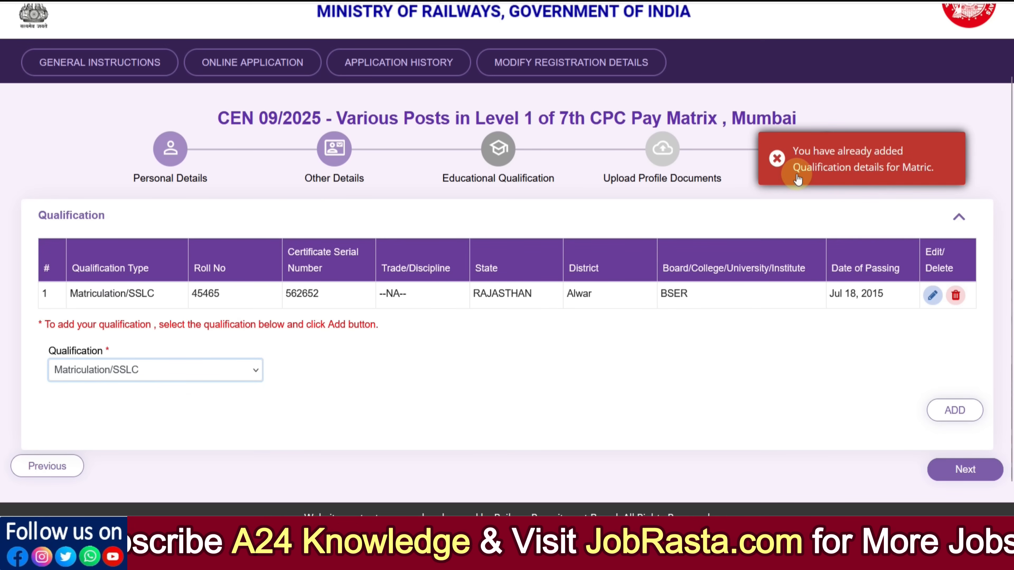
click(776, 161)
Step: Edit the existing Matriculation/SSLC record, review its state, district, board, date, roll and serial fields, and update it
click(932, 296)
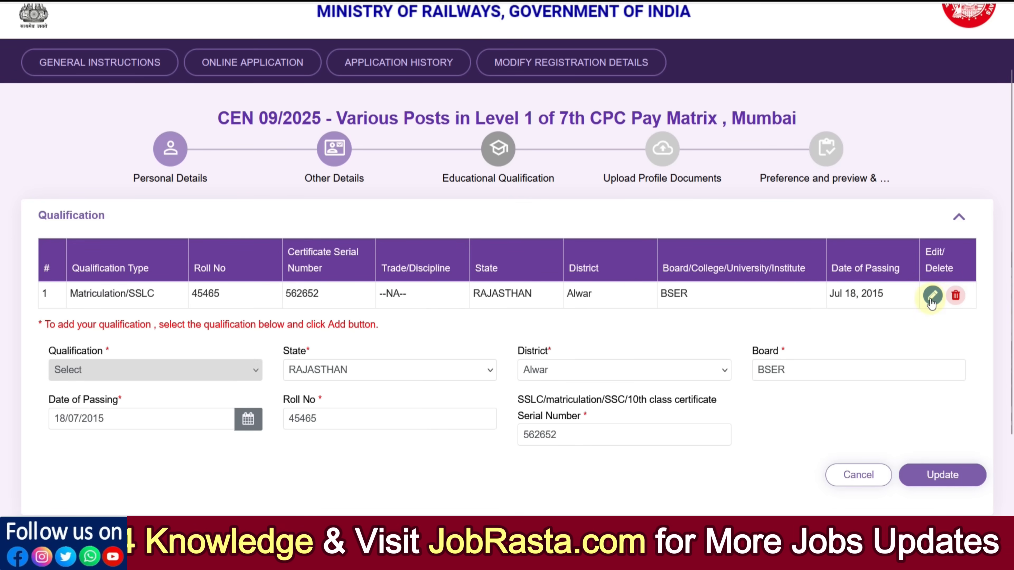
scroll(339, 407, down, 2)
click(331, 295)
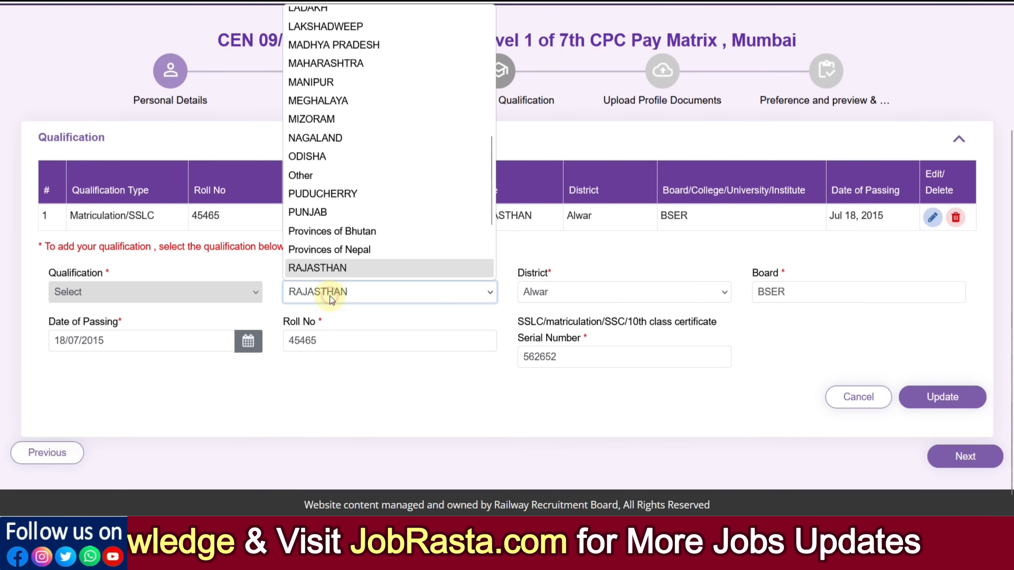
click(581, 294)
click(625, 301)
click(780, 294)
click(173, 338)
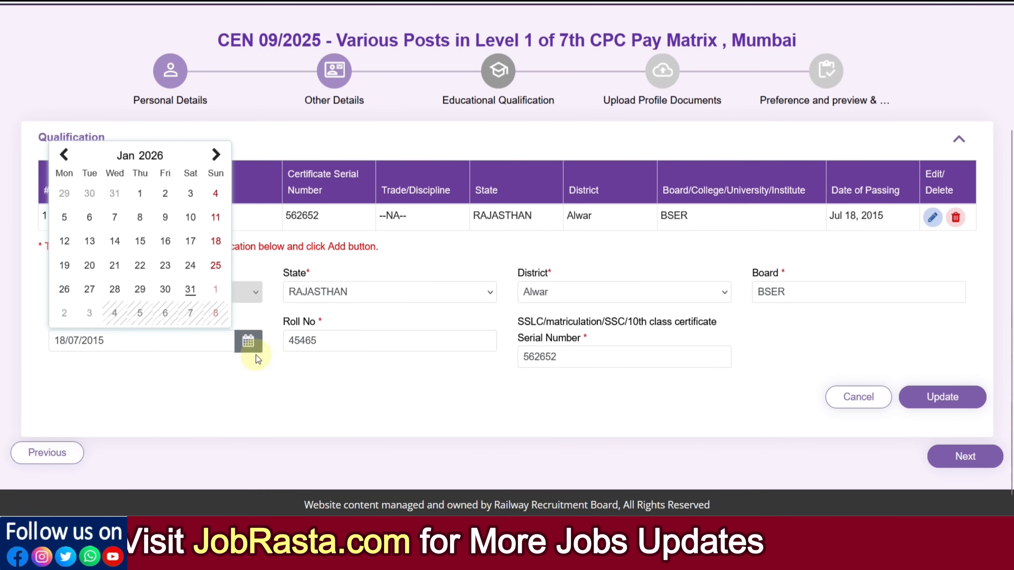
click(337, 341)
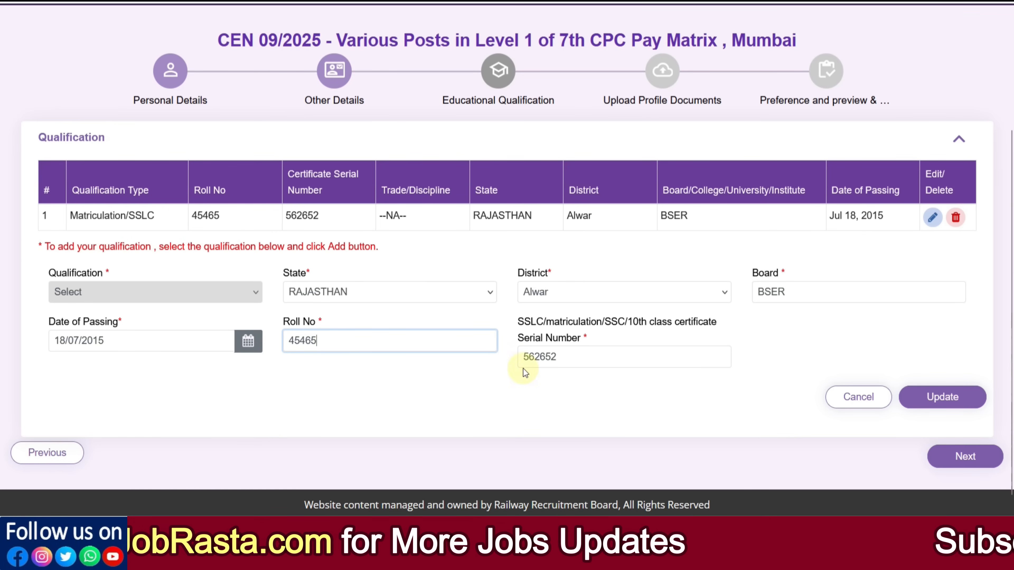
click(576, 359)
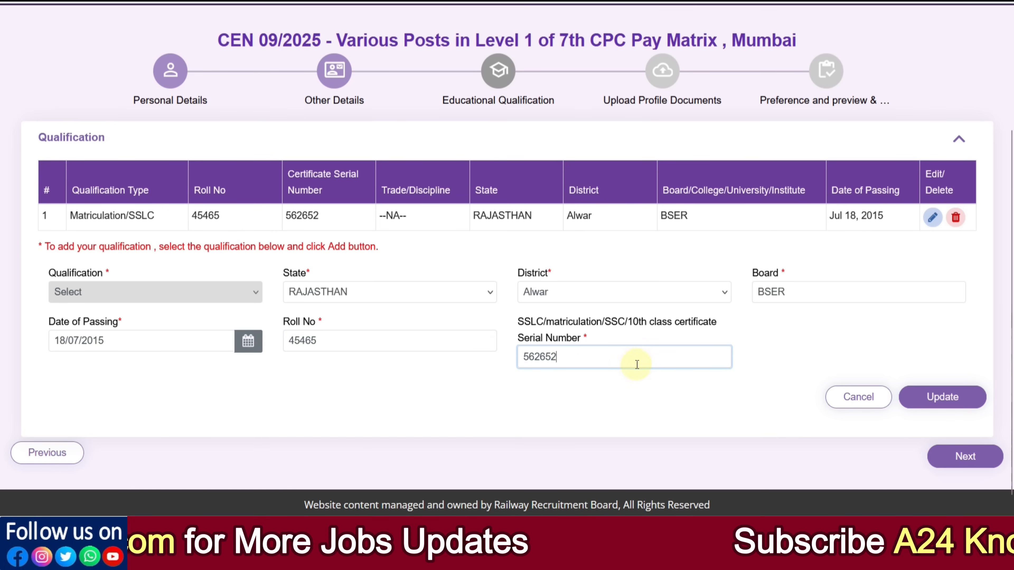
click(940, 399)
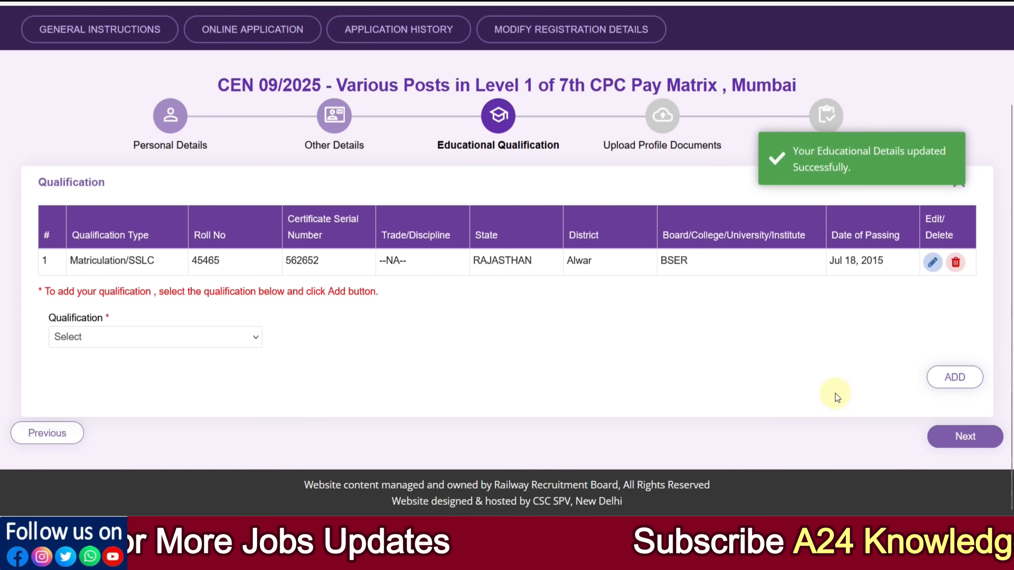
Step: Choose ITI as the qualification to add and set its trade to Any Discipline
click(169, 337)
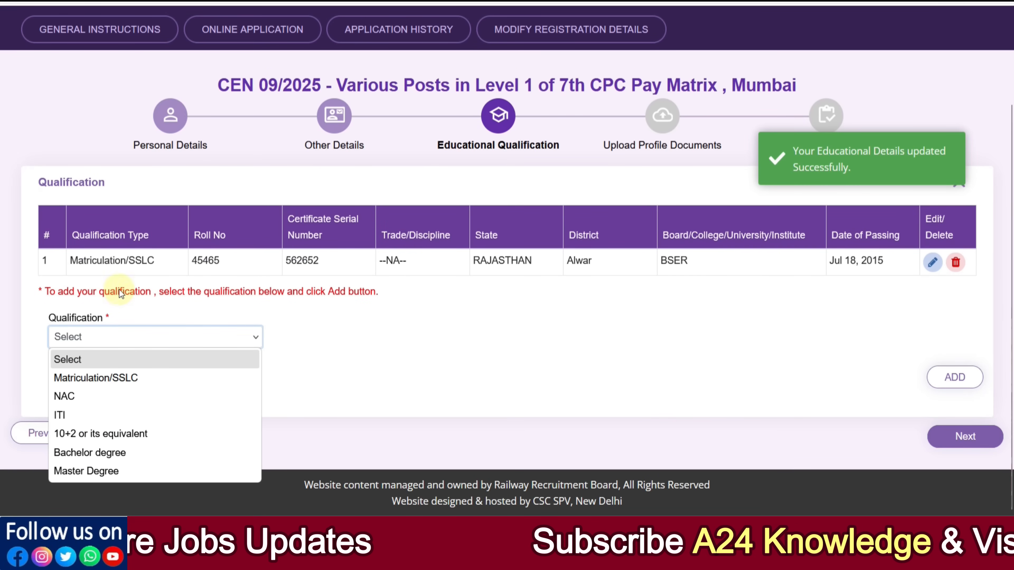
click(468, 331)
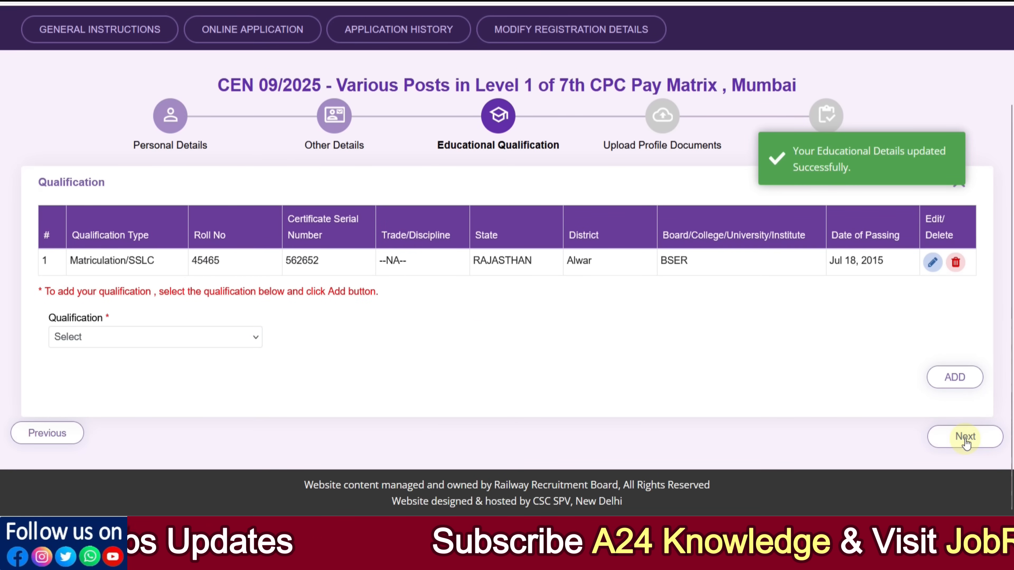
click(207, 338)
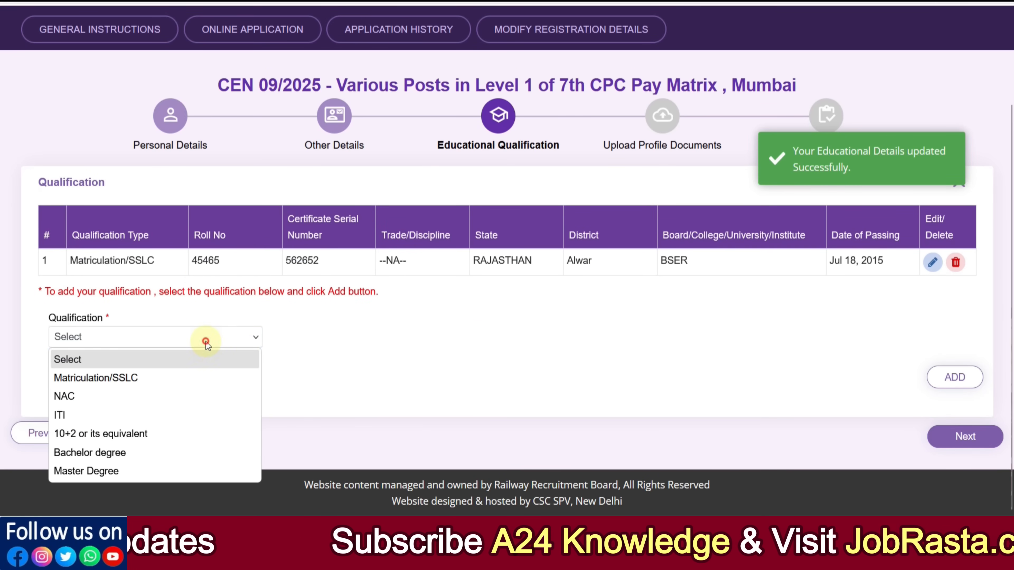
click(119, 417)
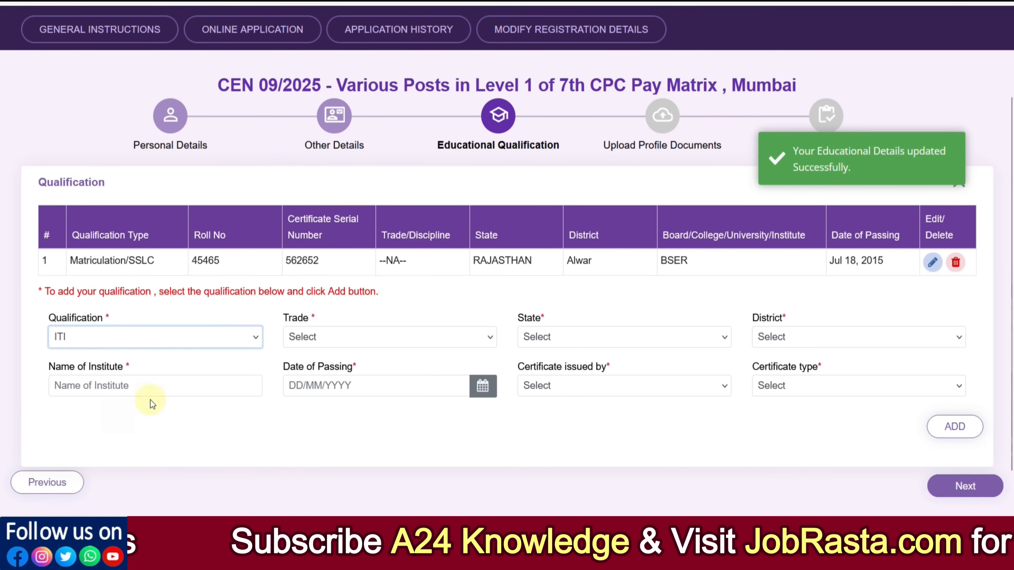
click(334, 345)
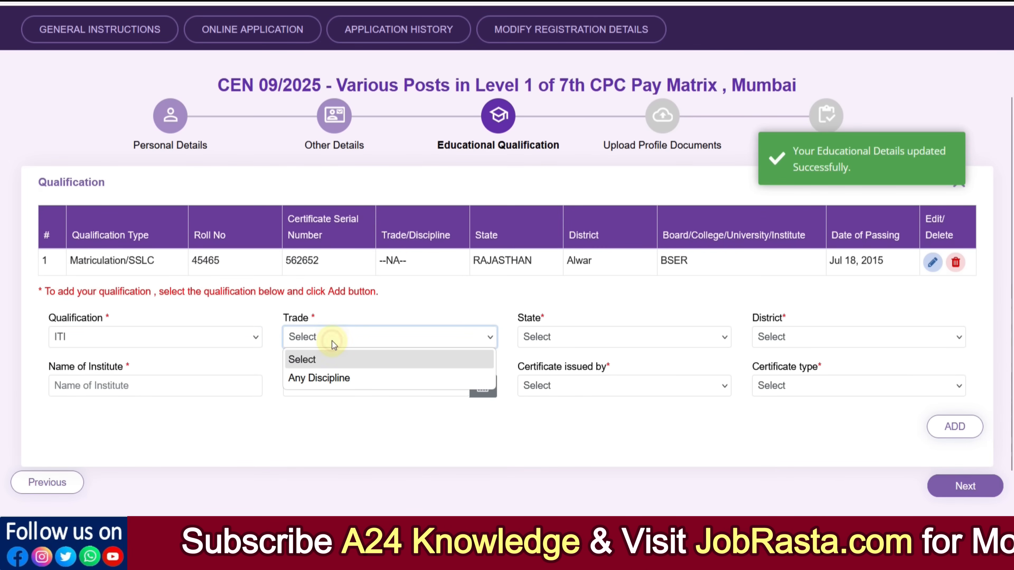
click(330, 379)
Step: Browse the state and district lists and open the institute name and passing date fields without entering anything
click(580, 342)
scroll(582, 285, down, 8)
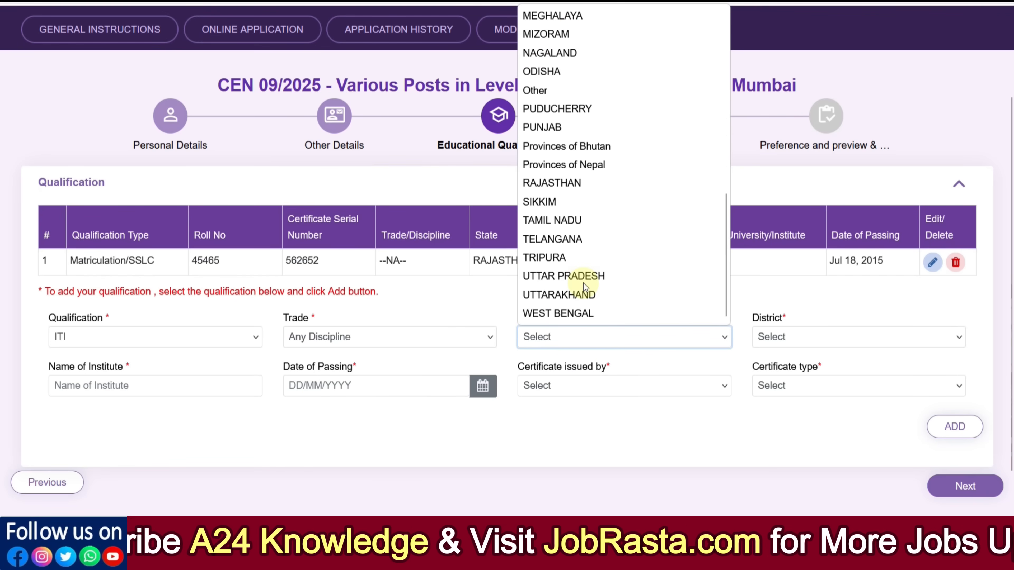
click(792, 338)
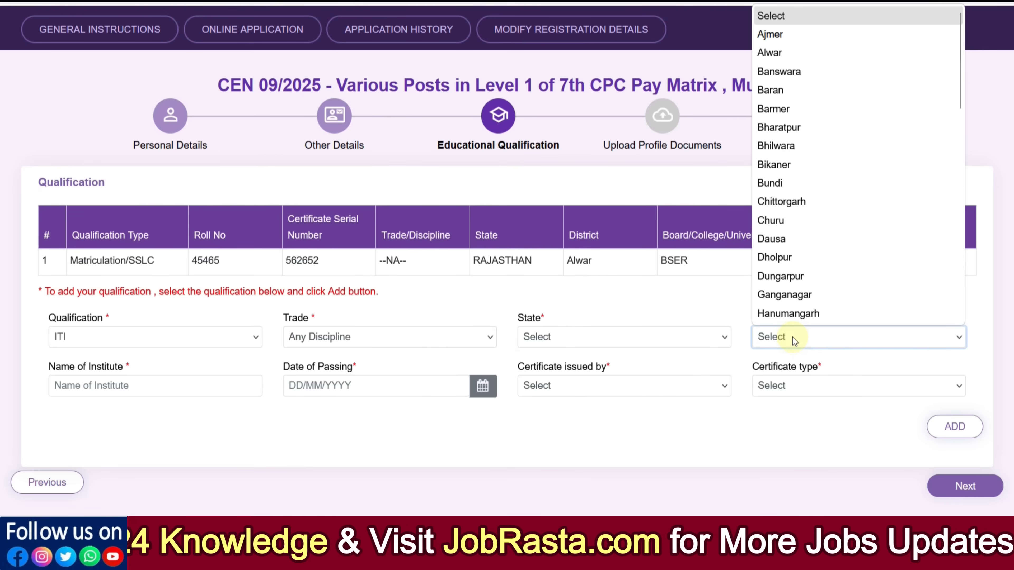
click(163, 384)
click(327, 382)
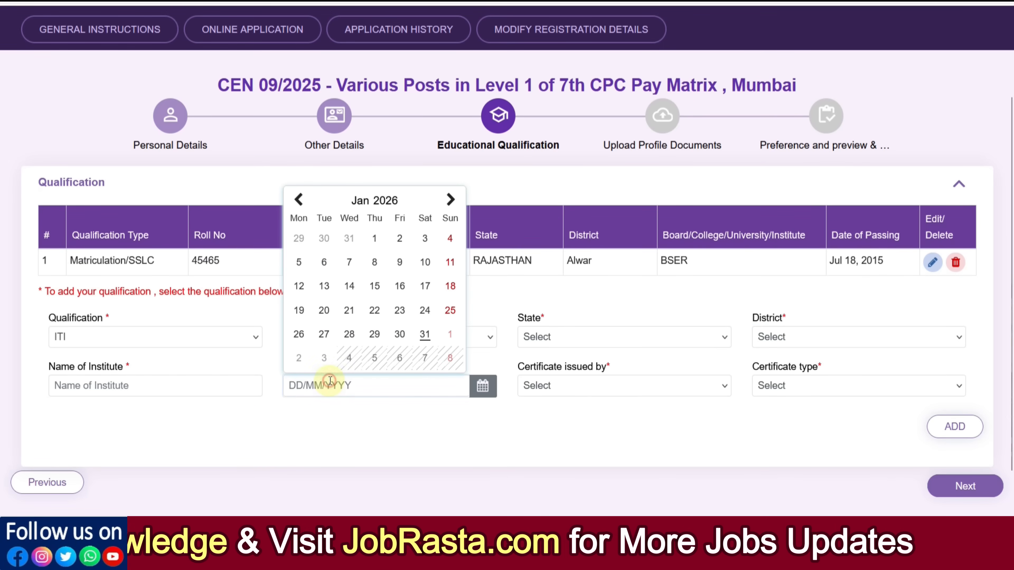
Step: Set the certificate issuer to NCVT and the certificate type to National Trade certificate(NTC)
click(541, 387)
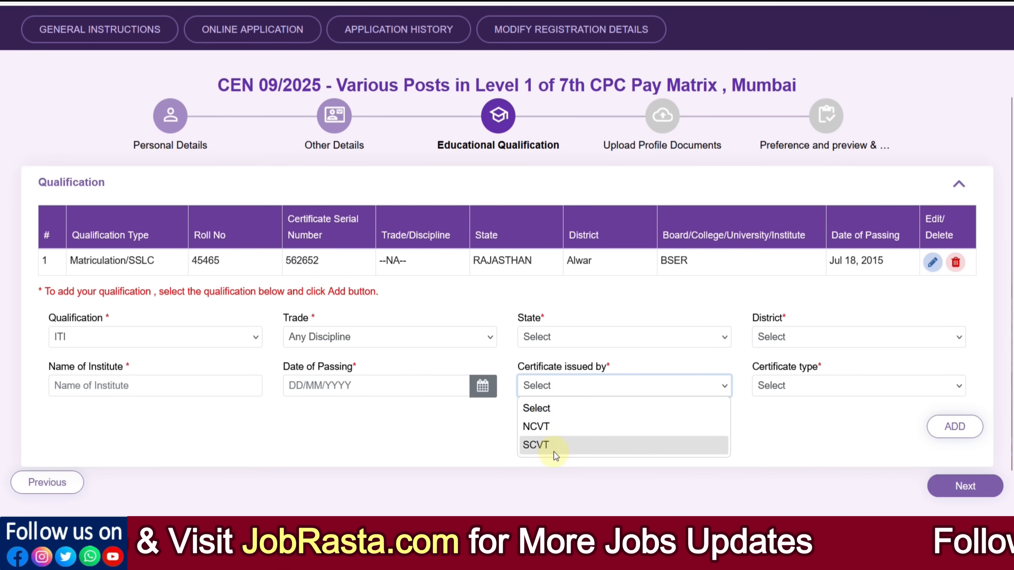
click(549, 432)
click(808, 388)
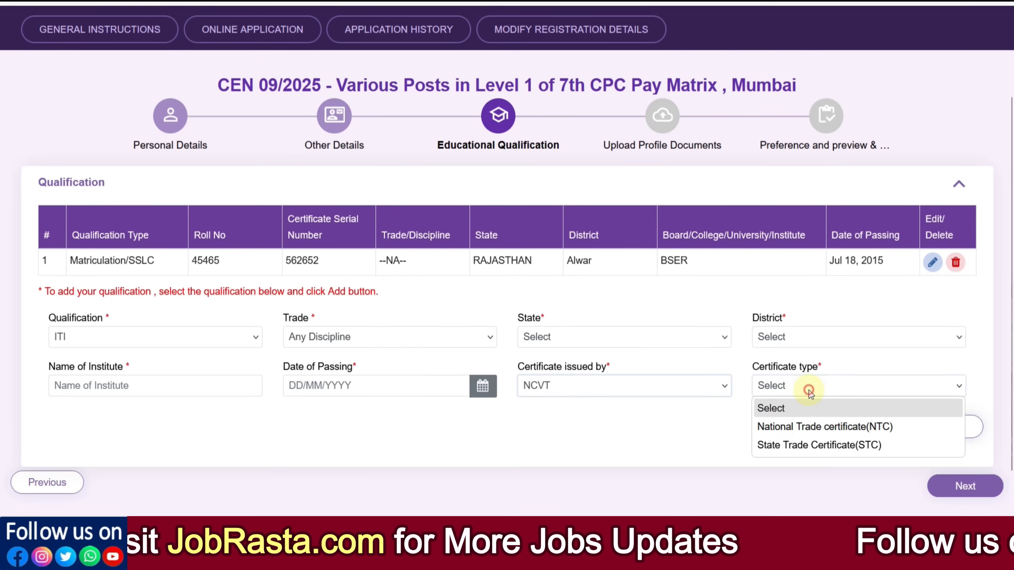
click(807, 427)
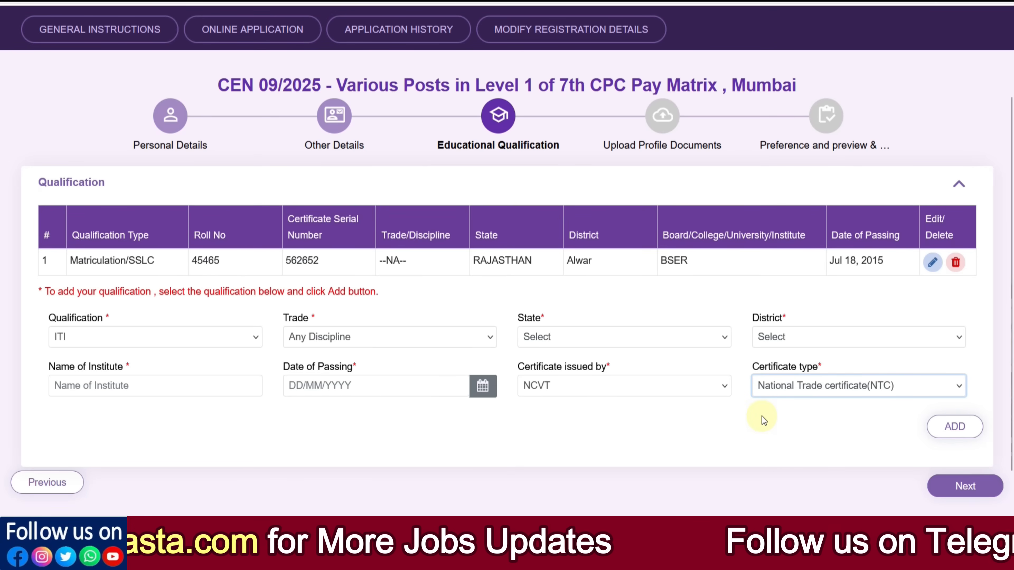
Step: Switch the qualification to NAC with trade Any Discipline and browse the state list without choosing a state
click(135, 337)
click(125, 395)
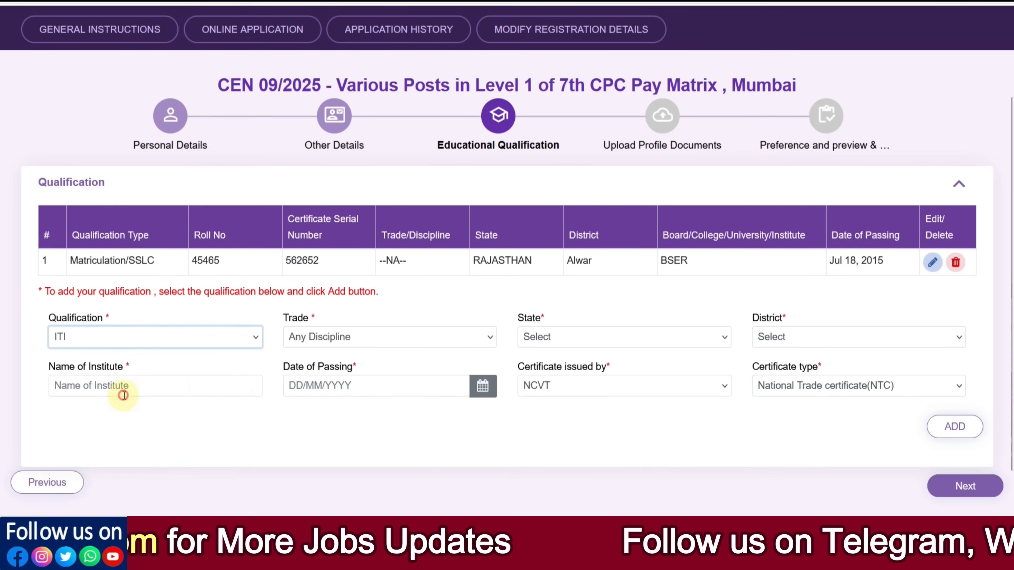
click(310, 339)
click(322, 378)
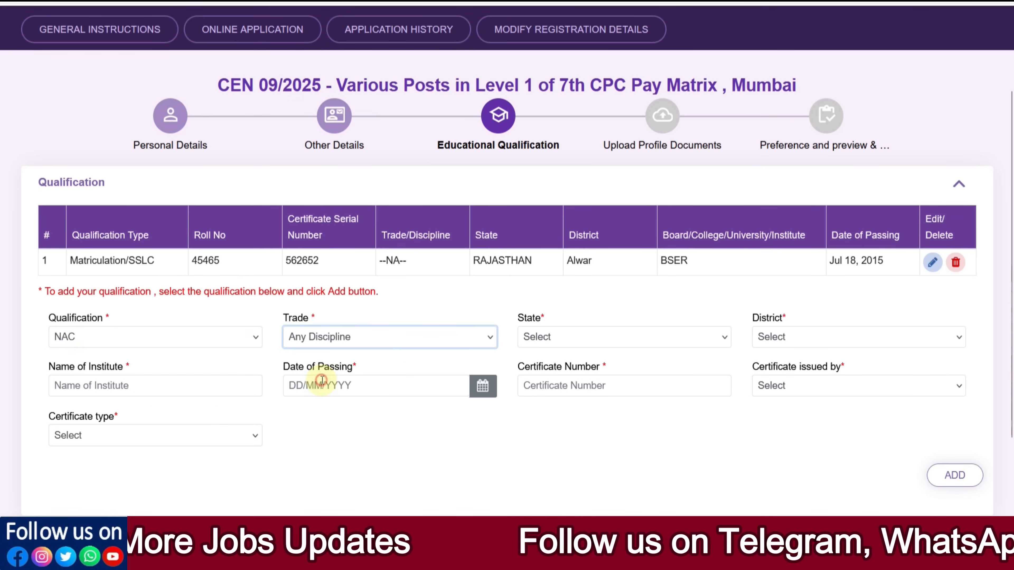
click(532, 339)
scroll(565, 304, down, 5)
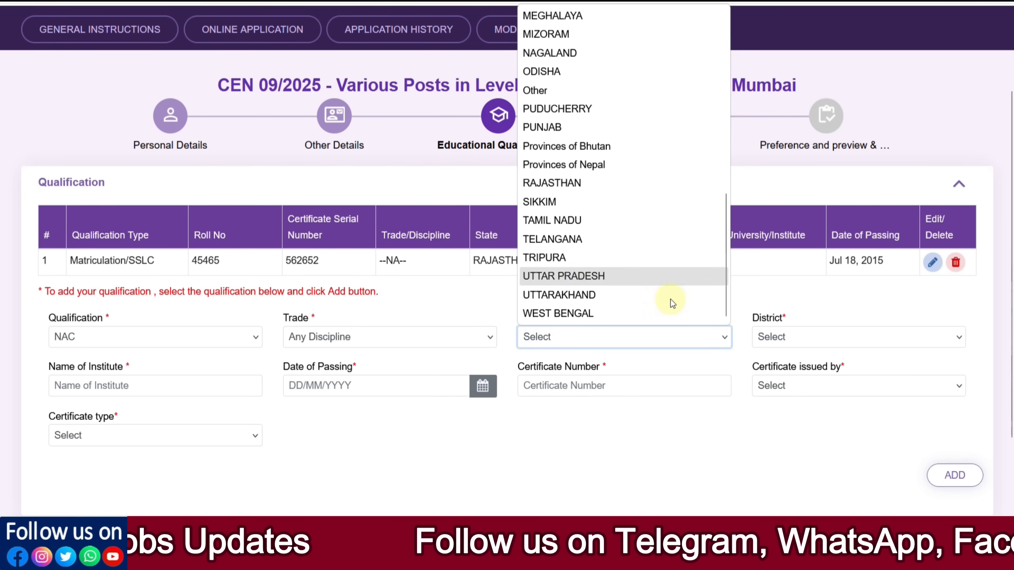
click(346, 429)
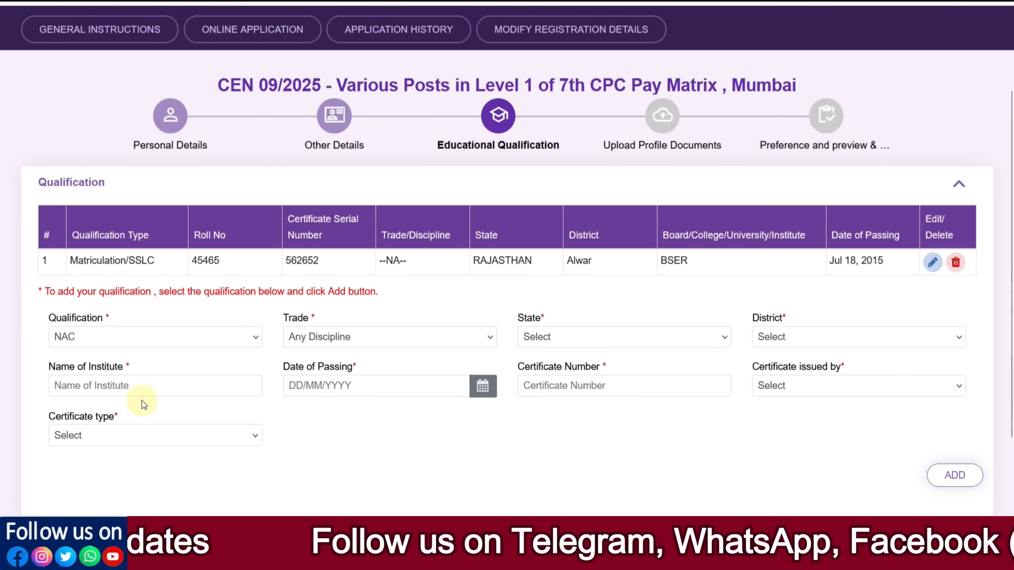
Step: Set the NAC certificate issuer to NCVT and the certificate type to National Apprentice certificate(NAC)
click(785, 394)
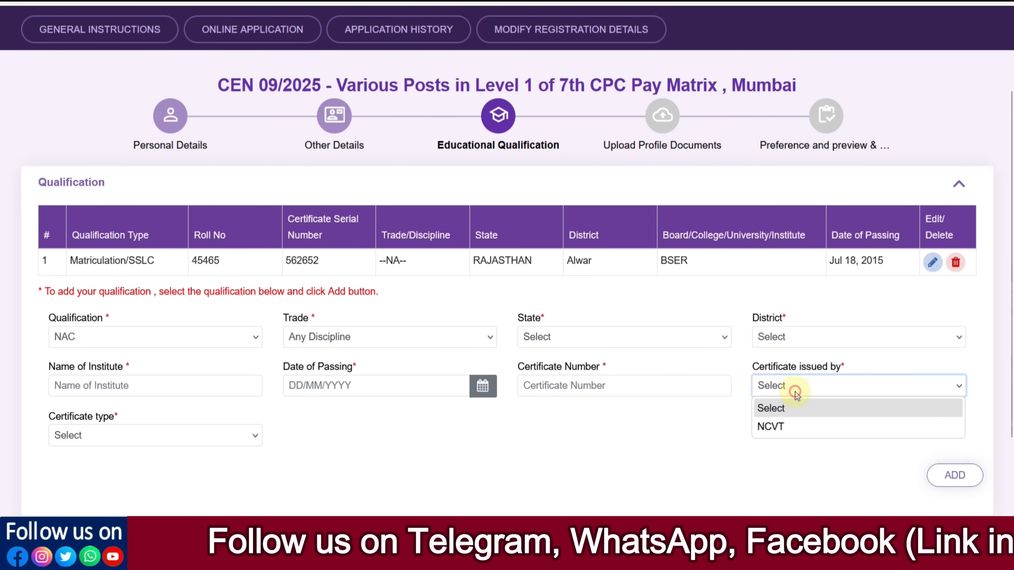
click(788, 424)
click(210, 437)
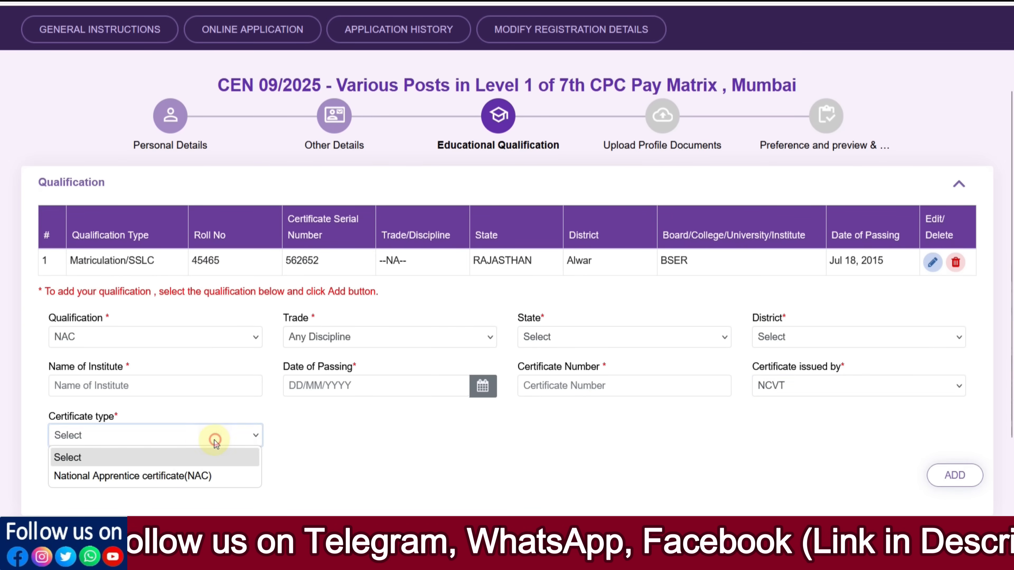
click(189, 477)
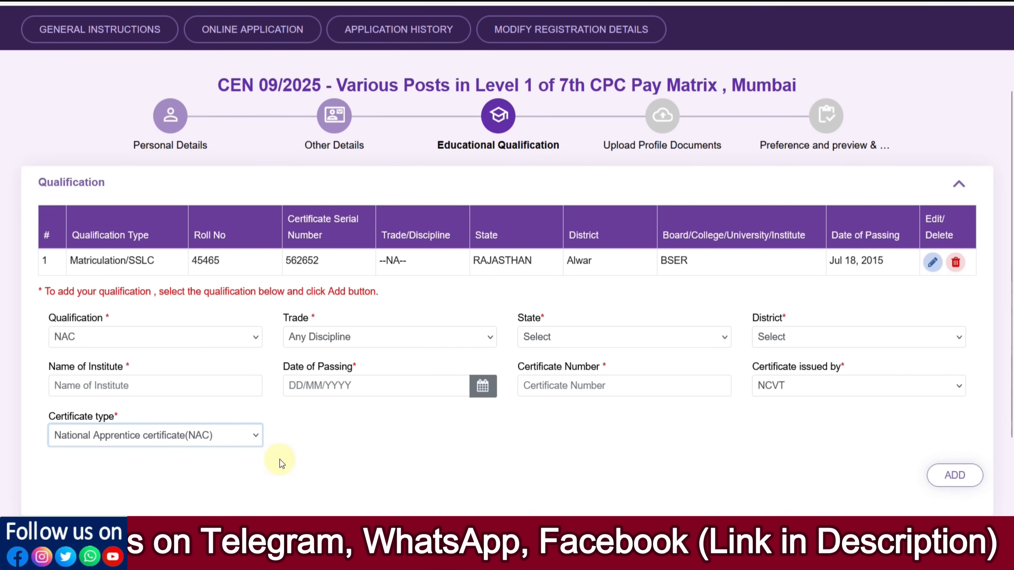
Step: Reselect ITI as the qualification and move on to the Upload Profile Documents stage
click(105, 339)
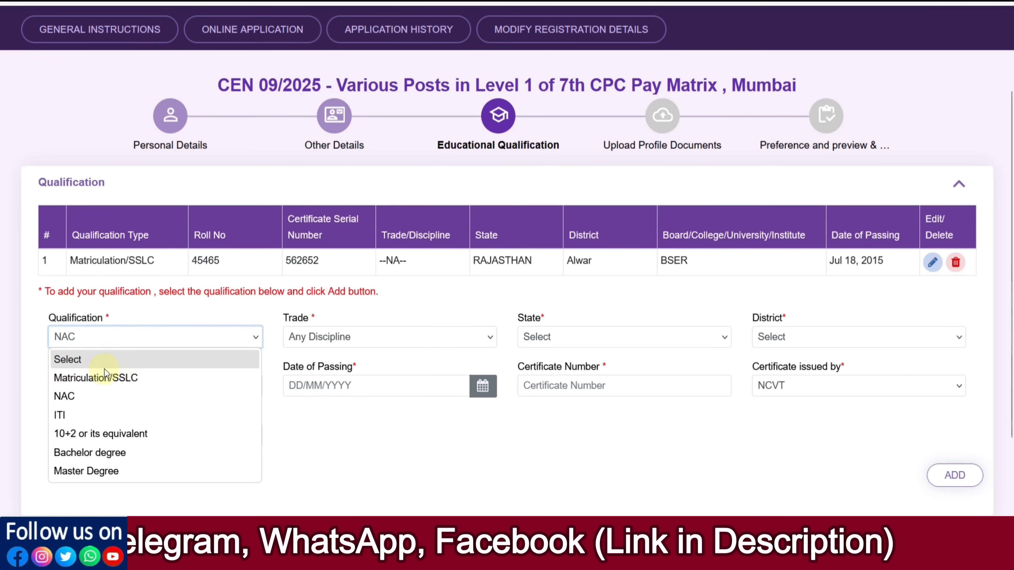
click(95, 414)
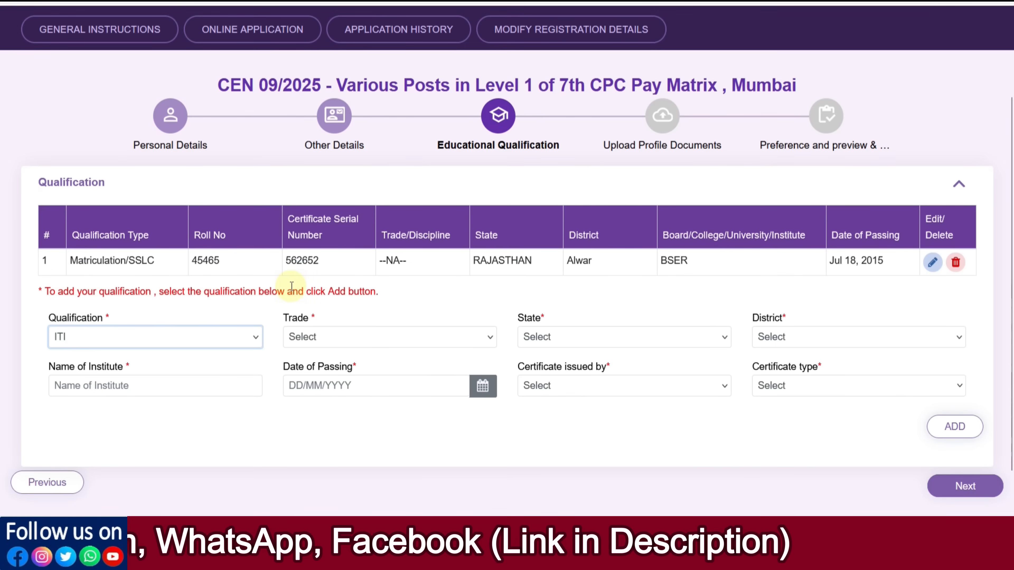
click(165, 345)
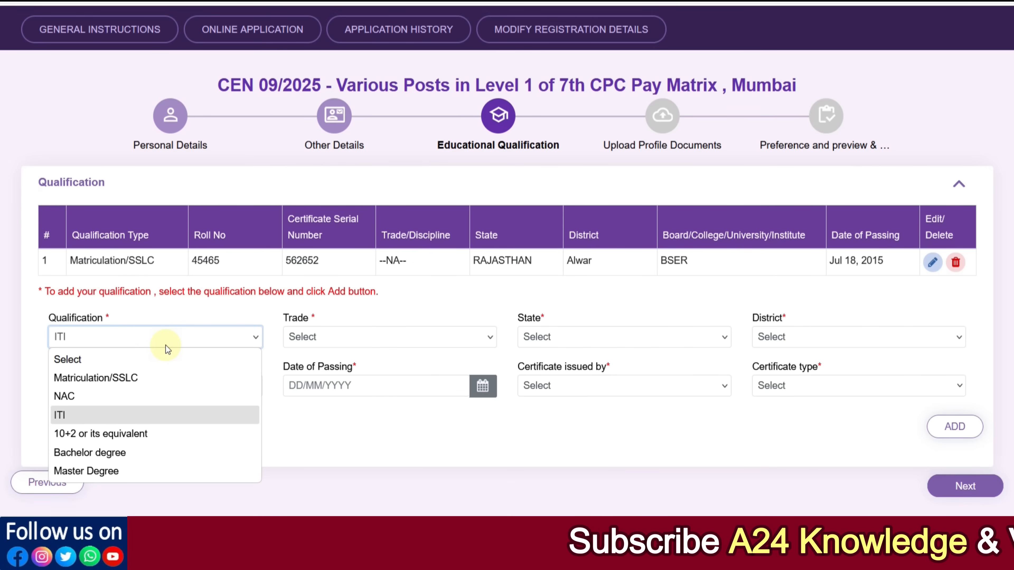
click(371, 430)
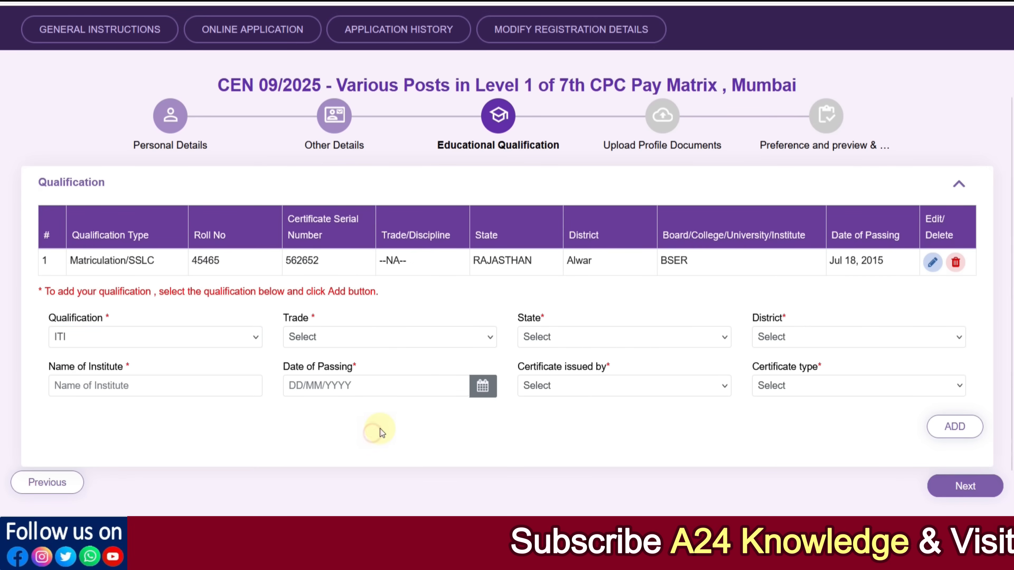
click(948, 488)
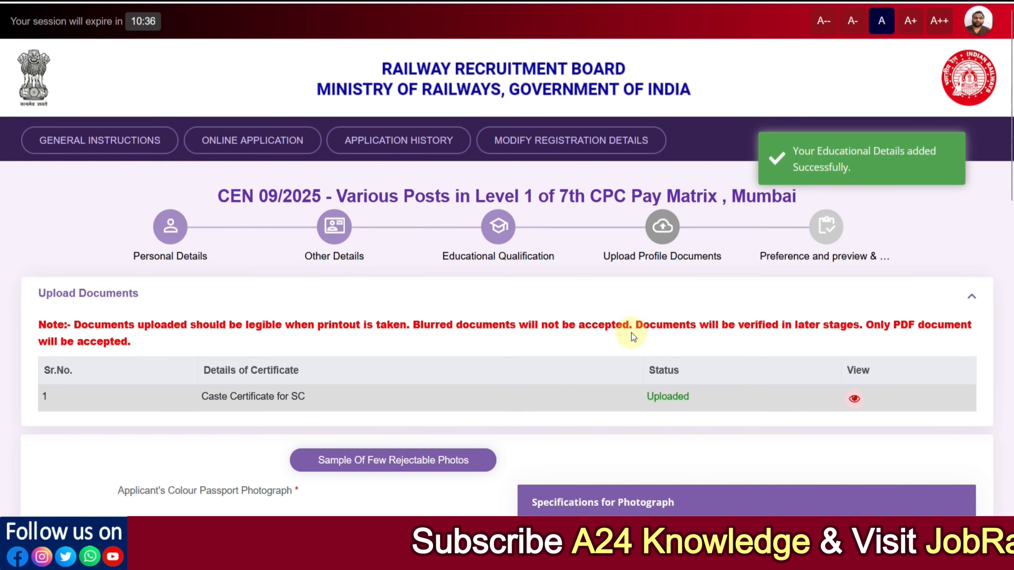
Step: Open the live image capture for the passport photograph, go through its instruction prompts, and close the capture window
scroll(394, 294, down, 4)
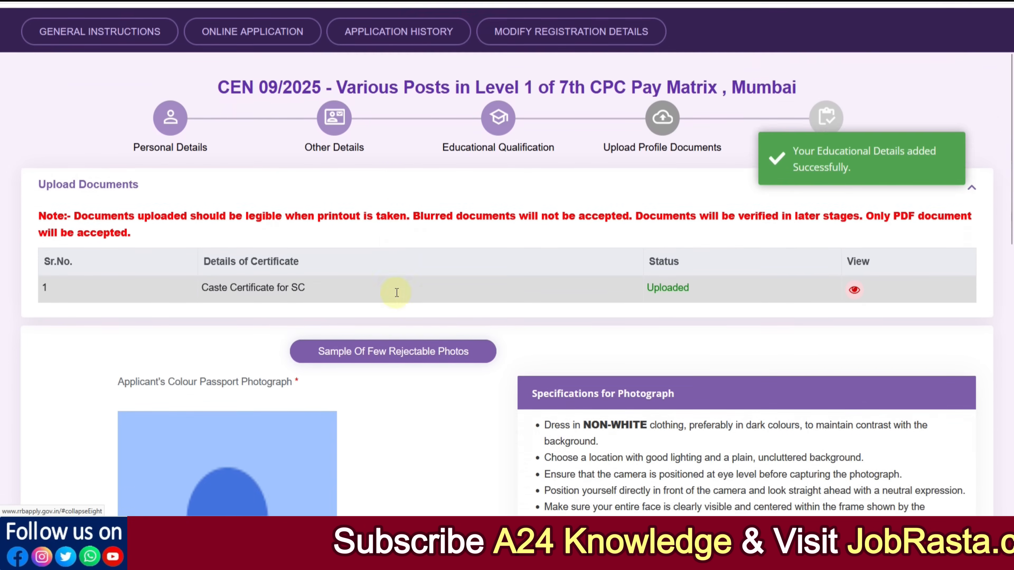
scroll(408, 292, down, 9)
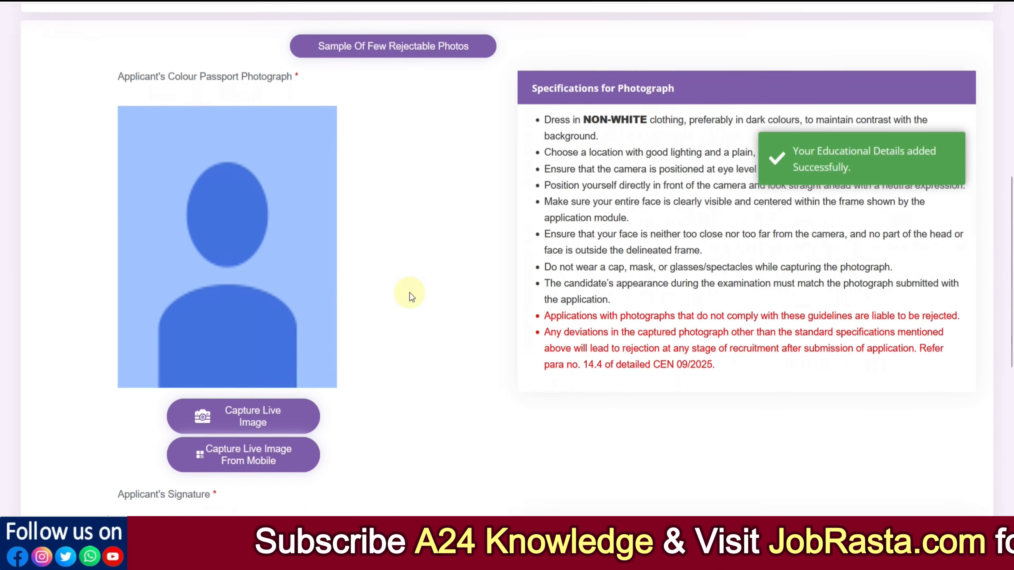
scroll(408, 295, down, 2)
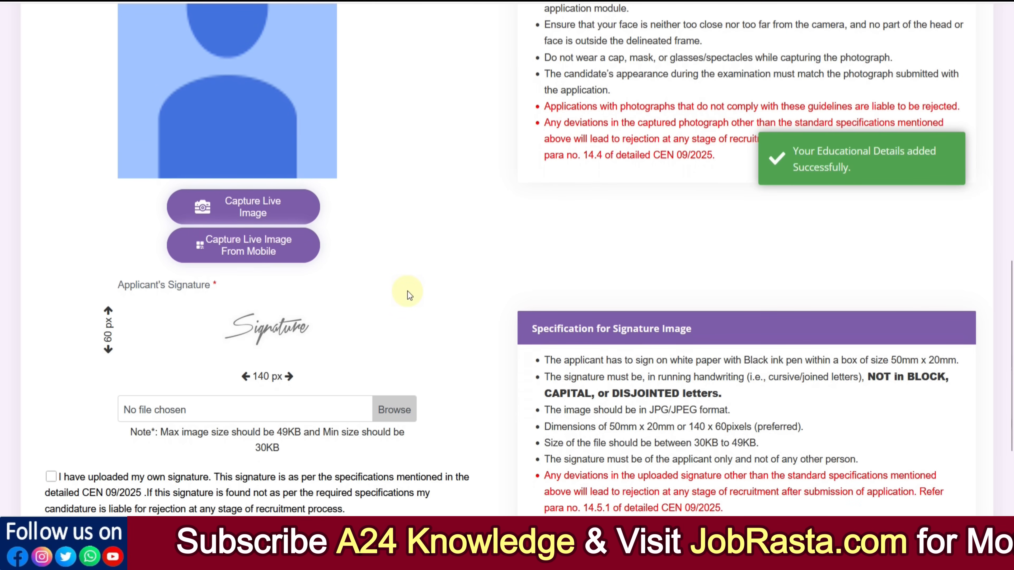
scroll(407, 293, up, 4)
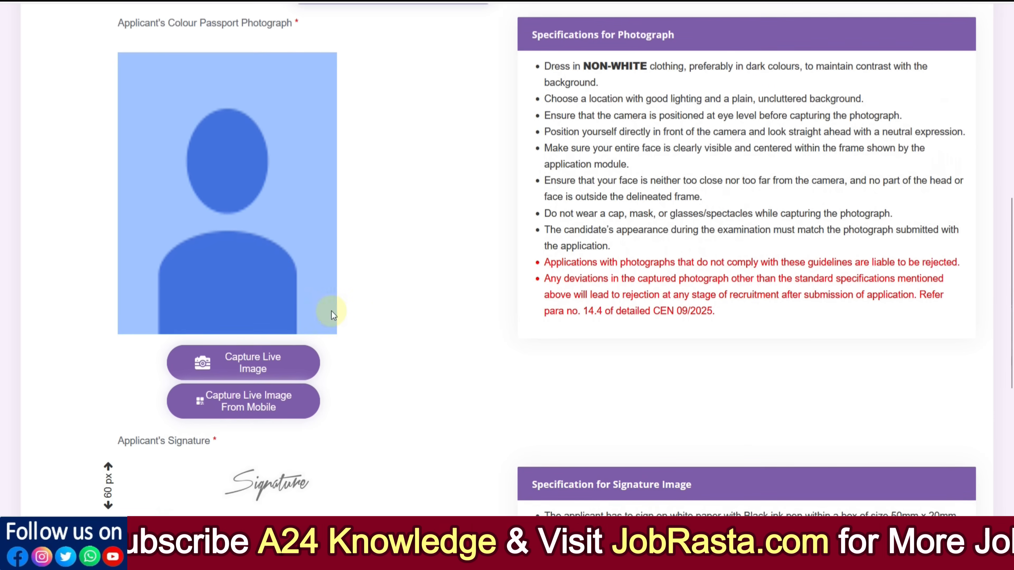
click(290, 376)
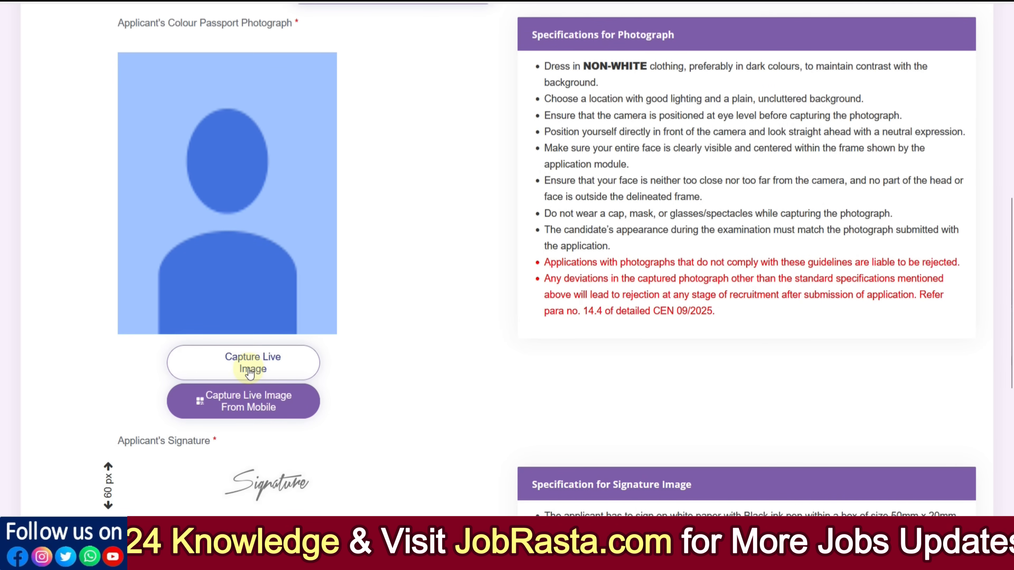
click(263, 371)
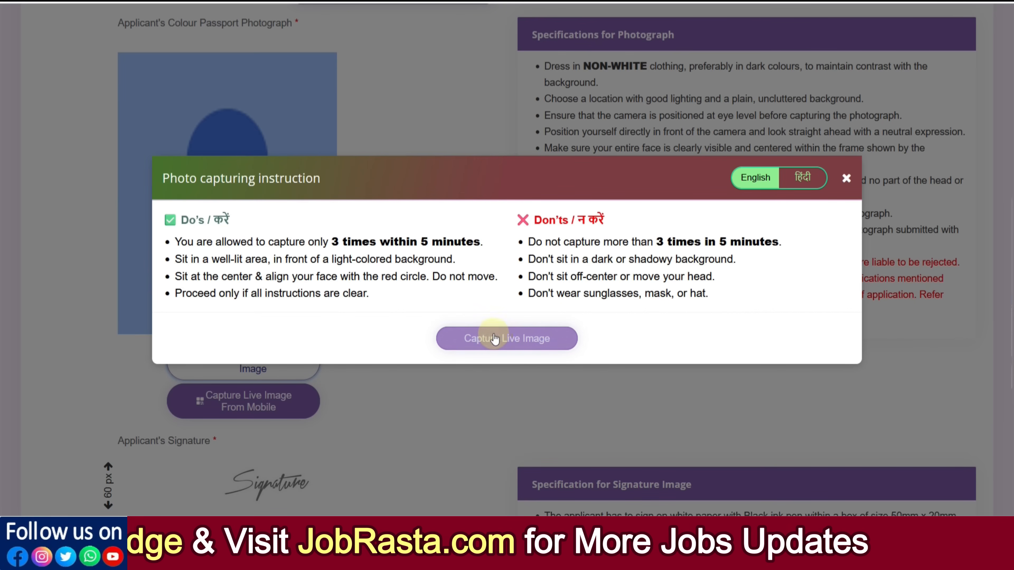
click(506, 338)
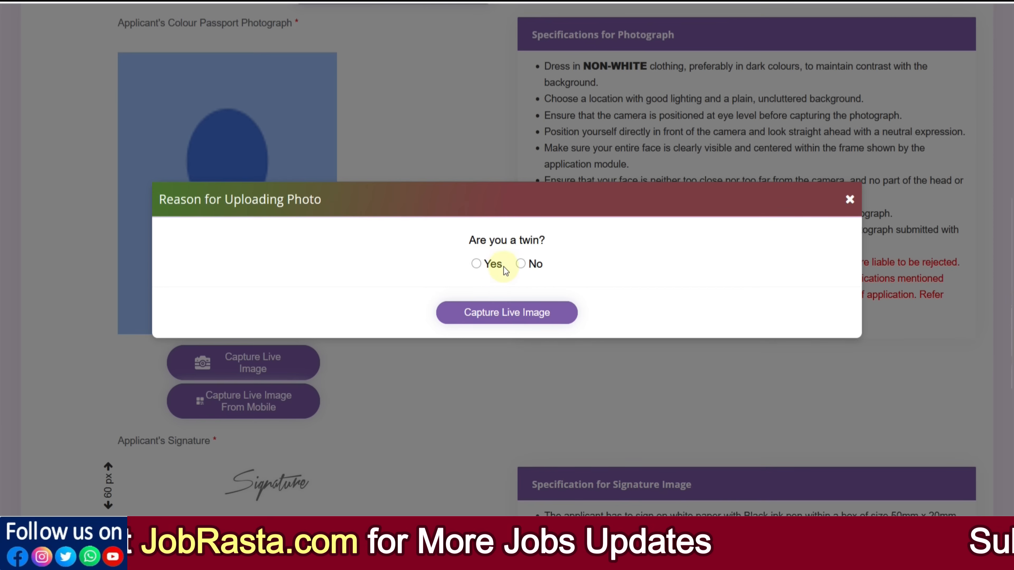
click(506, 316)
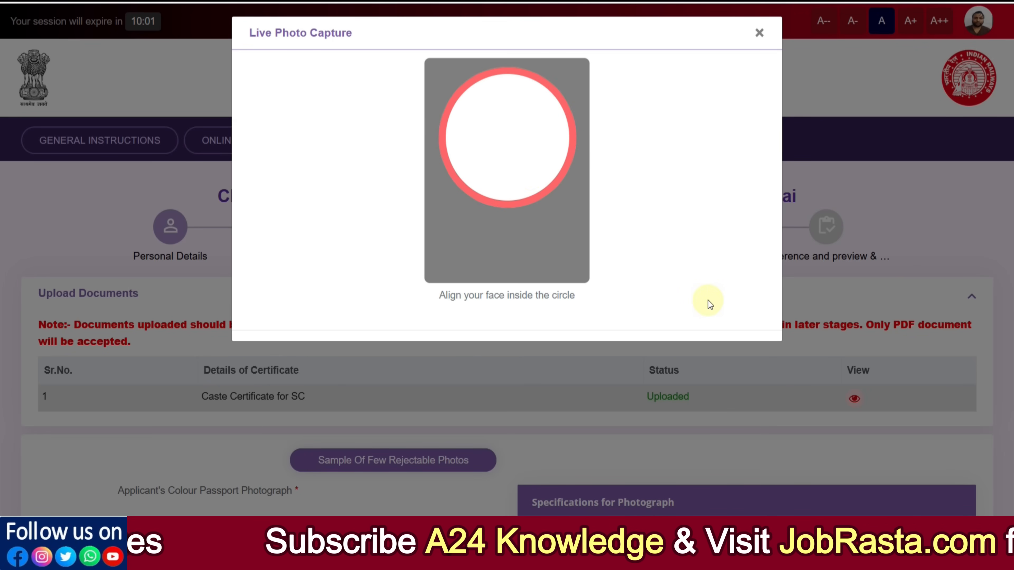
click(759, 33)
Step: Open the QR code for capturing the live image from a mobile, read its instructions, and close it
scroll(255, 366, down, 10)
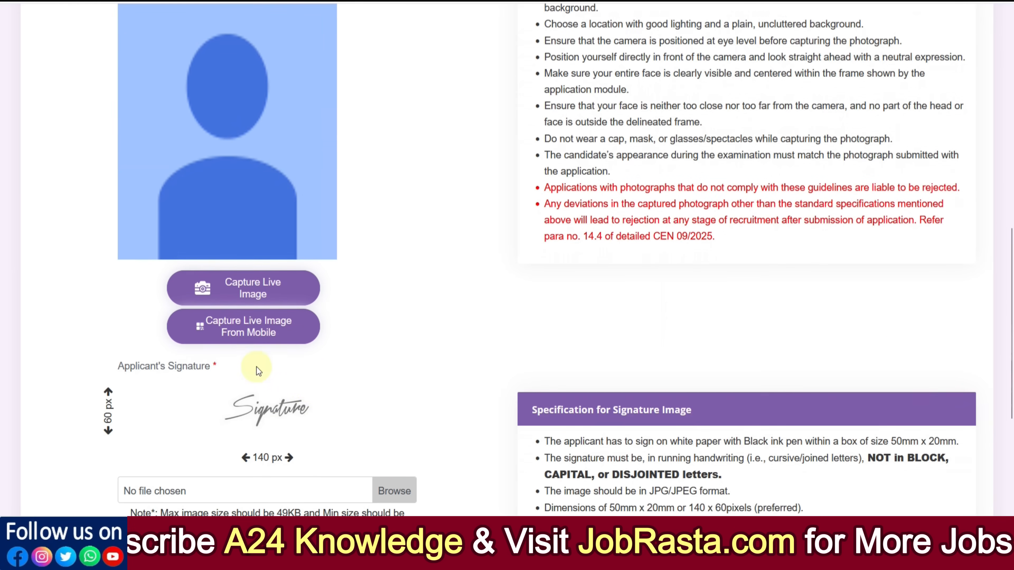
click(258, 332)
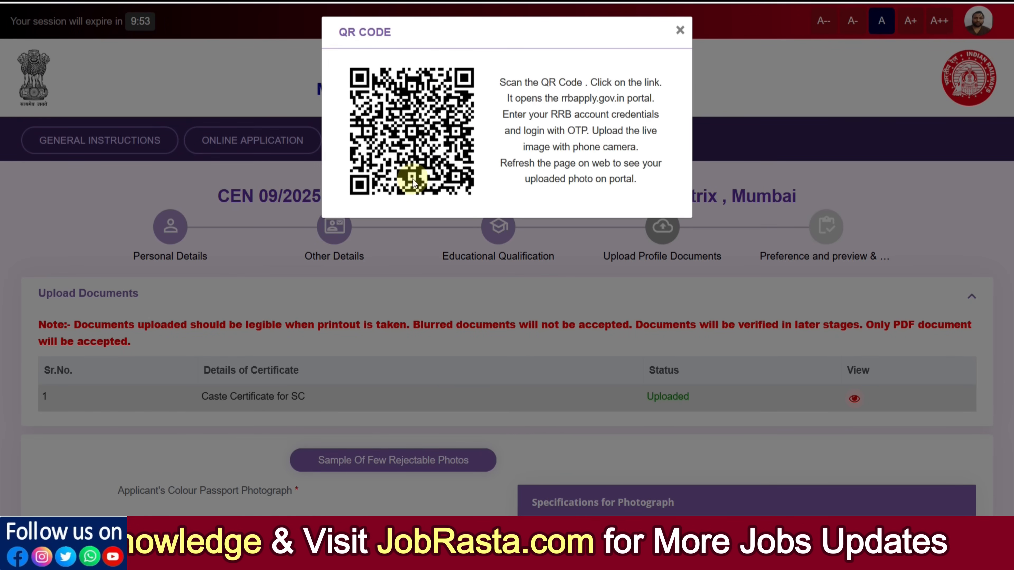
drag(545, 131, 589, 131)
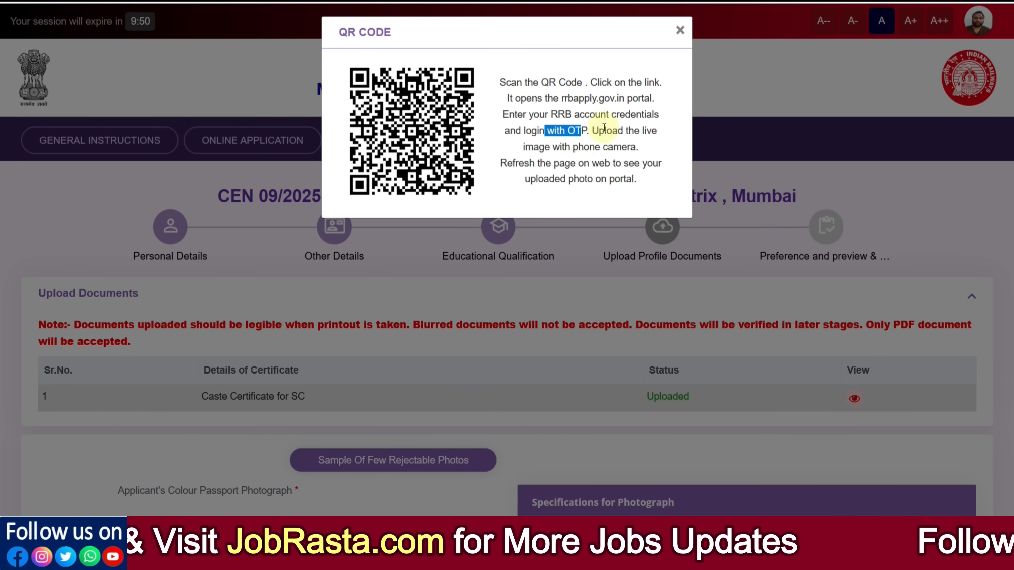
click(680, 30)
scroll(324, 334, down, 10)
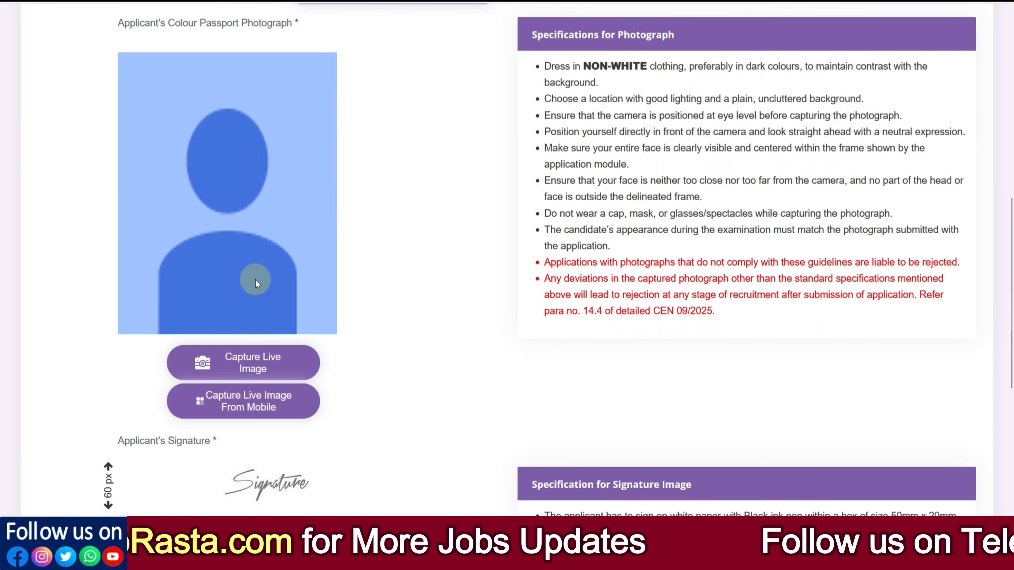